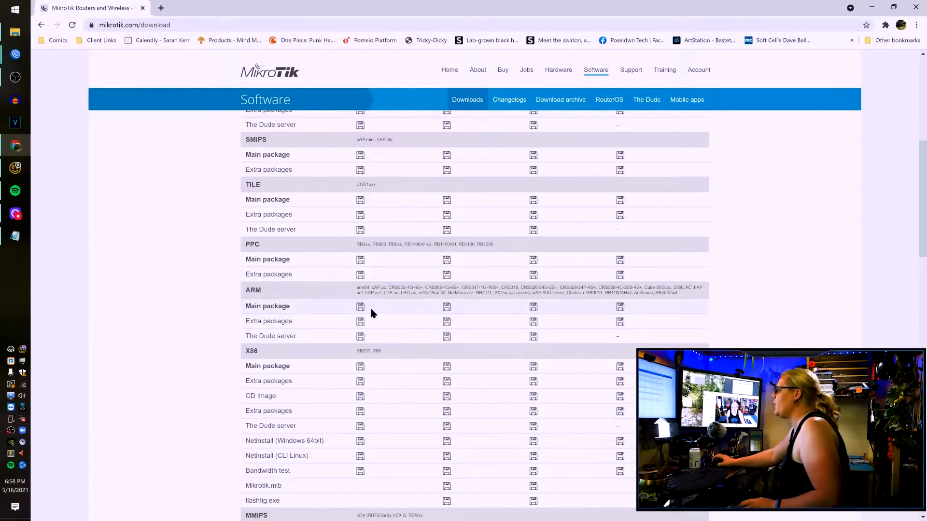
Step: Look over the RouterOS package downloads on the MikroTik site, then close the browser
scroll(359, 311, up, 6)
scroll(366, 314, down, 6)
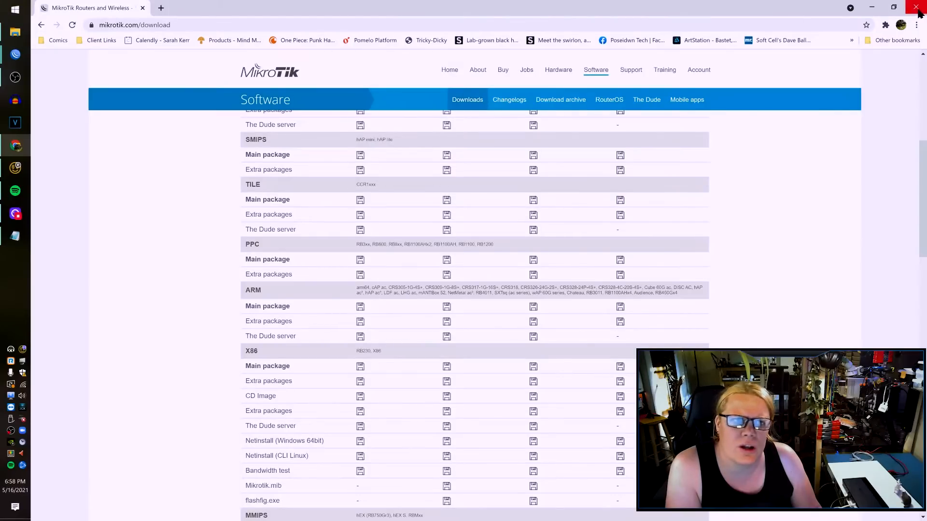
click(917, 10)
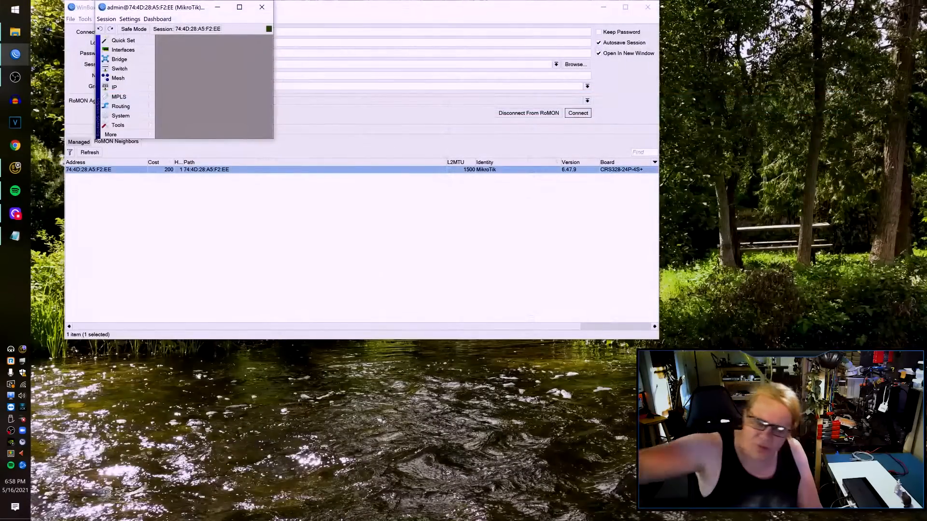
Step: Arrange the CRS328 switch and SITE-0 router WinBox sessions side by side, enlarging both to nearly full height
drag(185, 10, 128, 11)
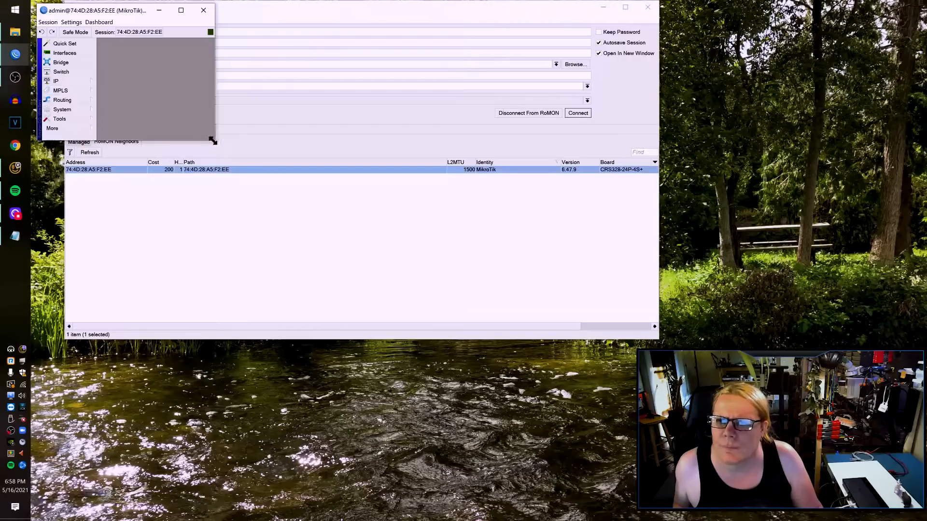
drag(212, 140, 455, 505)
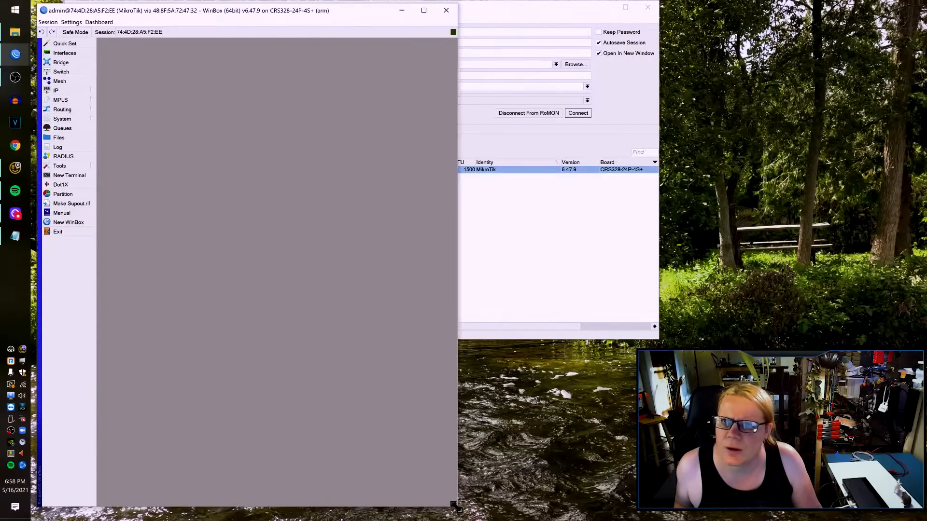
drag(243, 10, 703, 12)
click(228, 15)
drag(389, 9, 111, 7)
drag(250, 142, 496, 513)
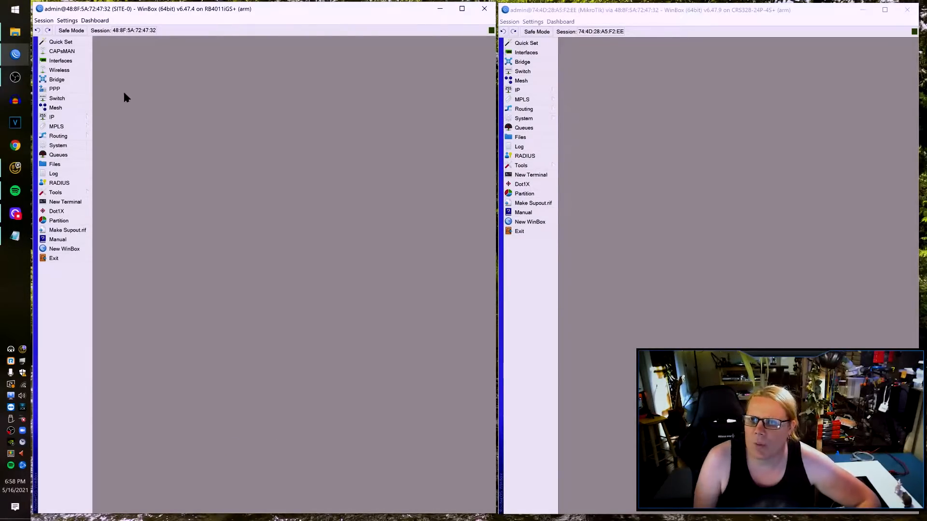
Step: Open the SITE-0 router's interface list and make it taller to show the backhaul VLANs
click(67, 62)
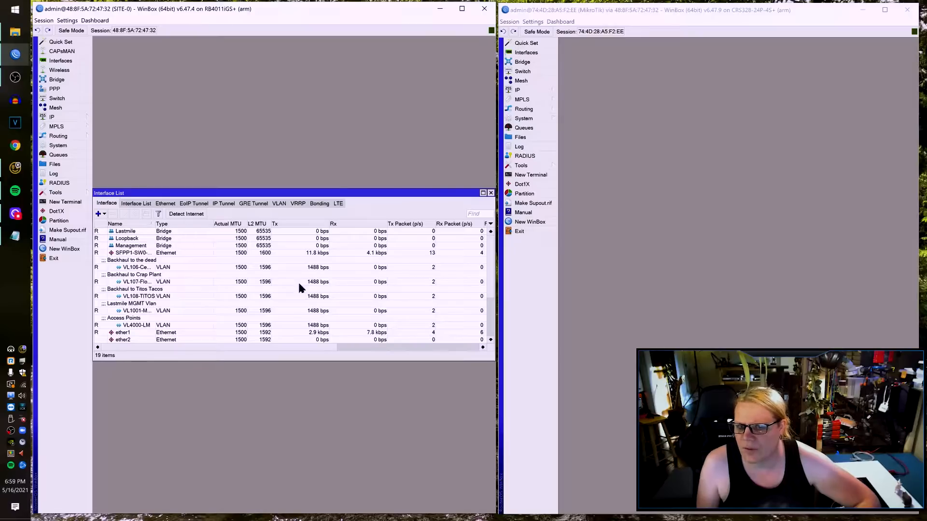
drag(248, 361, 250, 397)
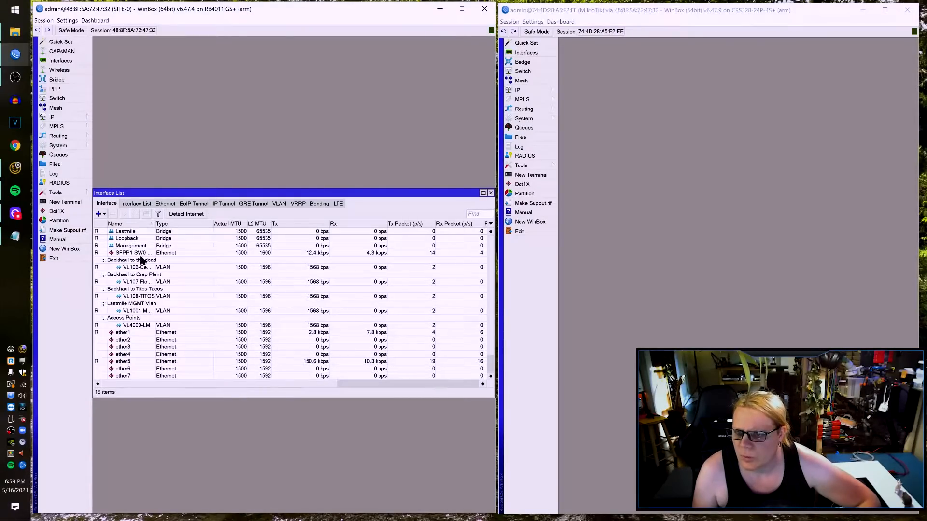
click(141, 267)
click(152, 282)
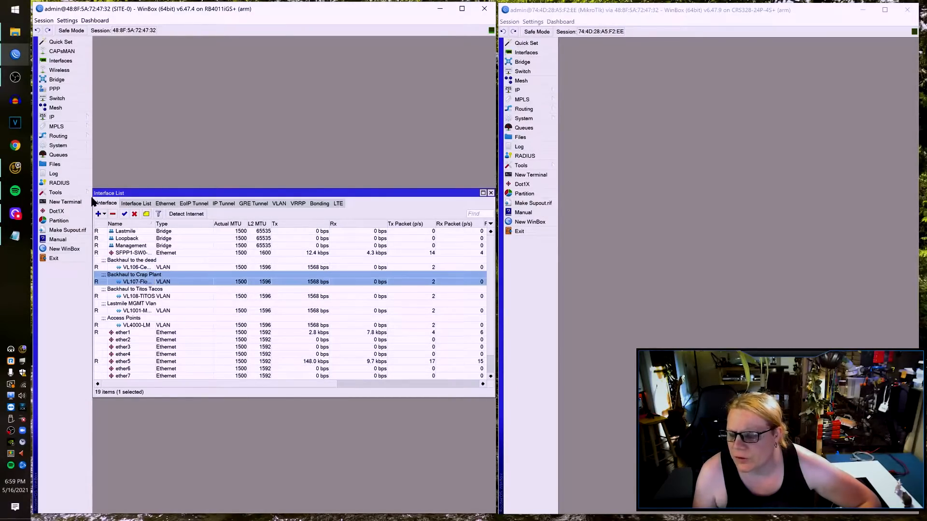
Step: Set the network type of the SITE-0 router's VL106-Cemetary OSPF interface to point to point
click(68, 137)
click(110, 175)
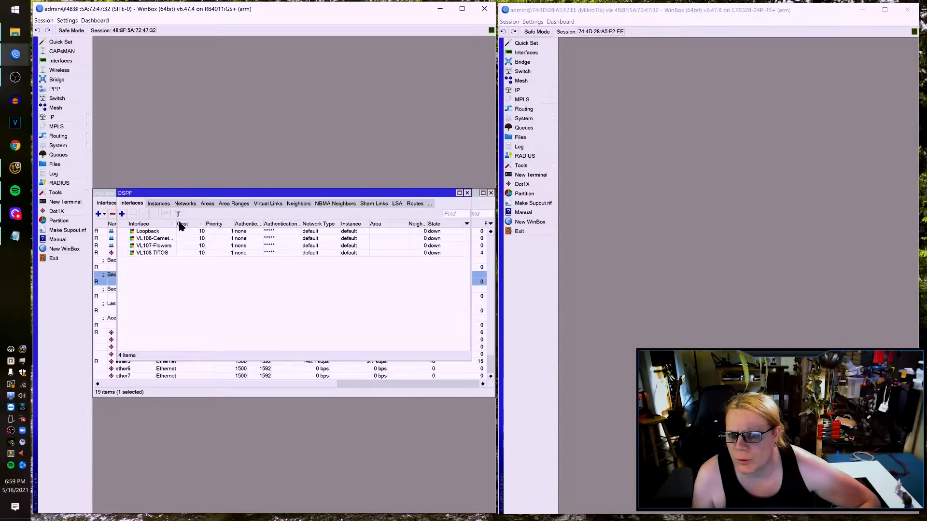
double_click(283, 239)
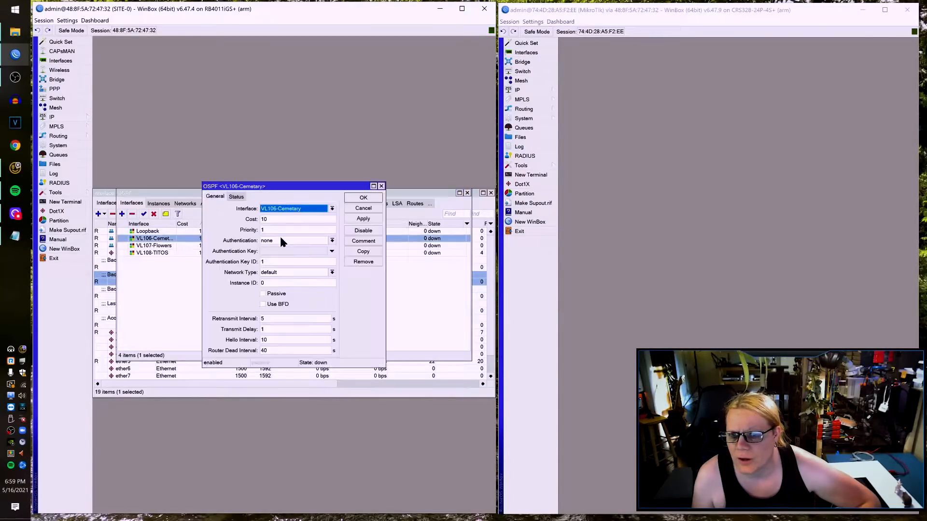
click(300, 273)
click(288, 301)
click(364, 197)
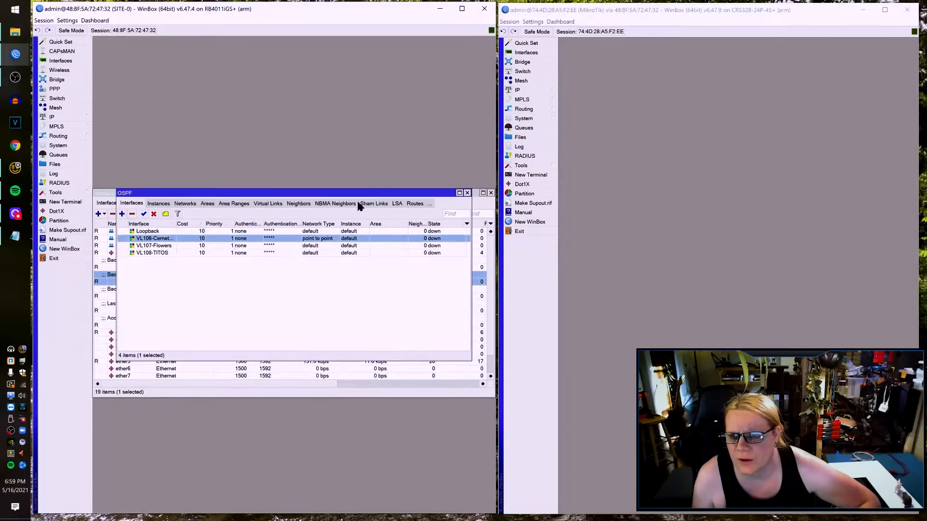
Step: Set the network type of the VL107-Flowers OSPF interface to point to point
double_click(256, 246)
click(285, 272)
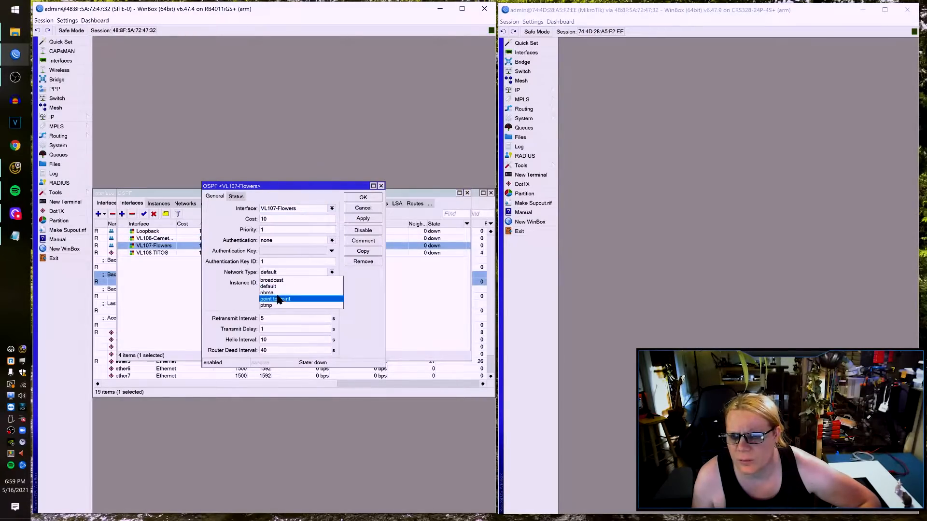
click(279, 300)
click(363, 198)
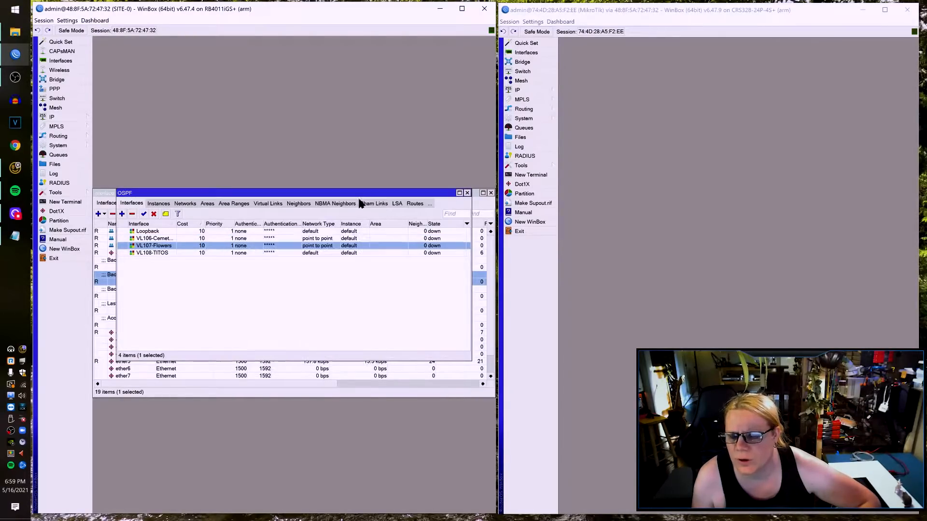
Step: Set the network type of the VL108-TITOS OSPF interface to point to point
double_click(251, 251)
click(286, 272)
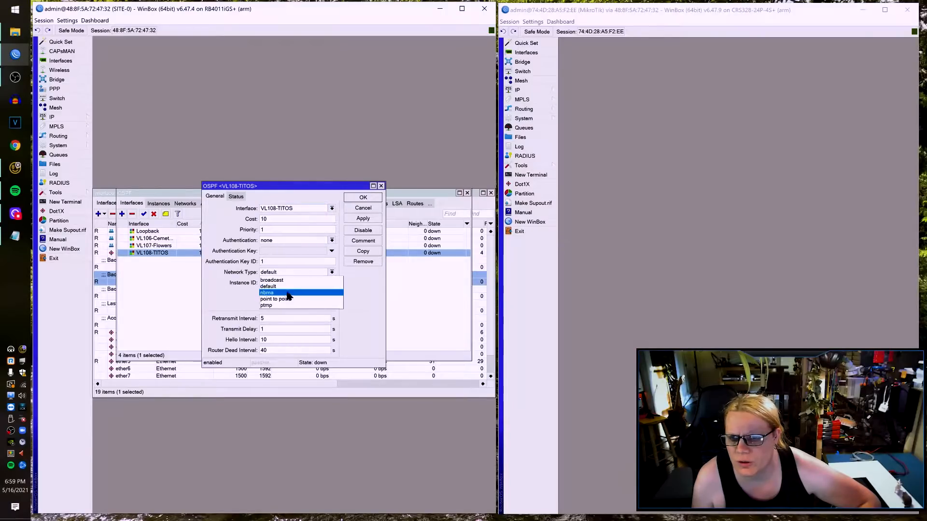
click(285, 300)
click(363, 198)
Step: Widen the OSPF interface name column and review the network types of the three backhaul VLANs
drag(175, 224, 187, 224)
click(167, 239)
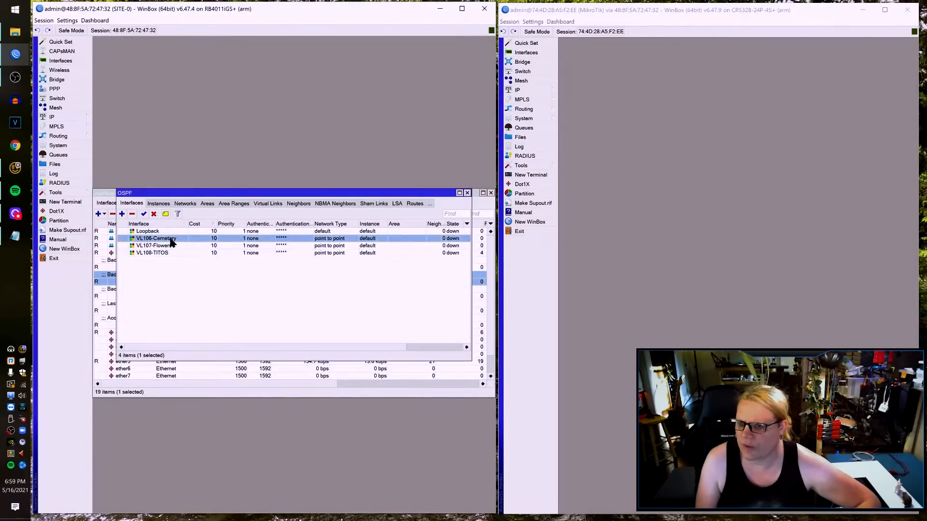
click(172, 245)
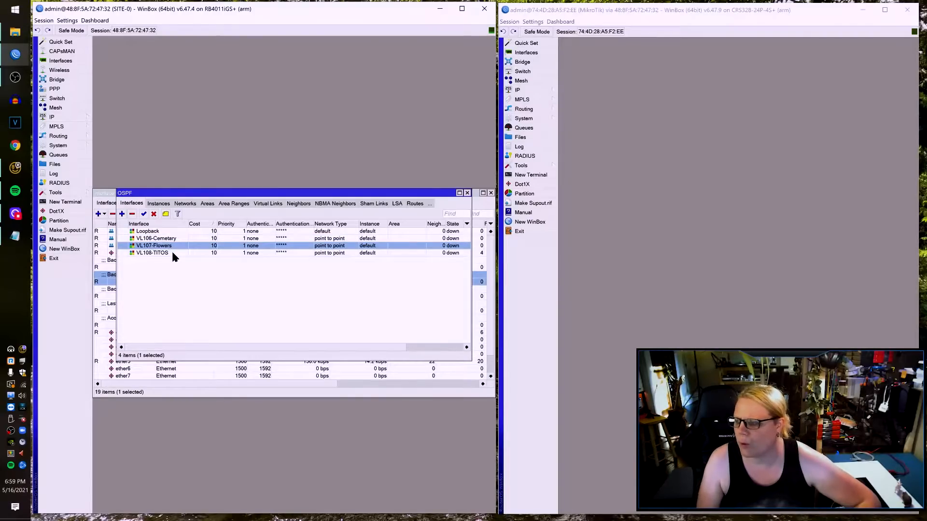
click(172, 253)
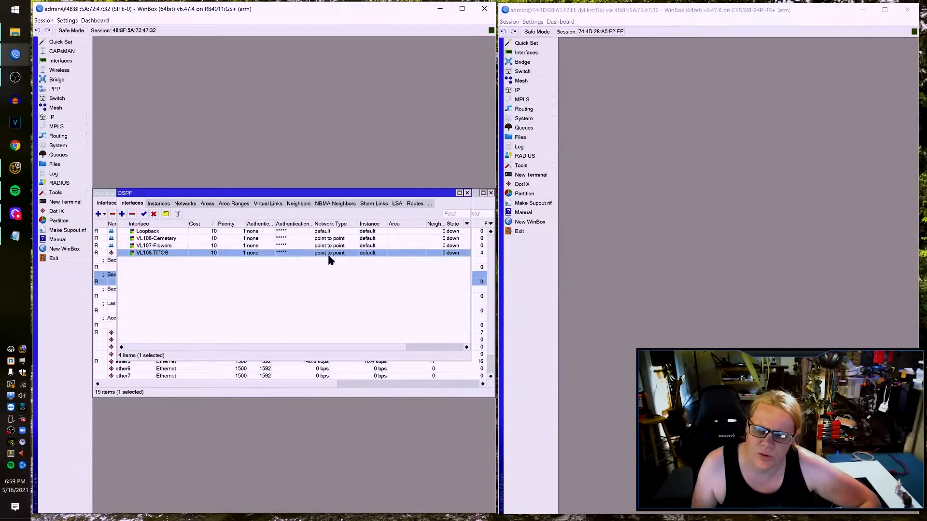
Step: Close the OSPF settings and widen the interface list's name column to read the full backhaul VLAN names
click(467, 194)
click(155, 268)
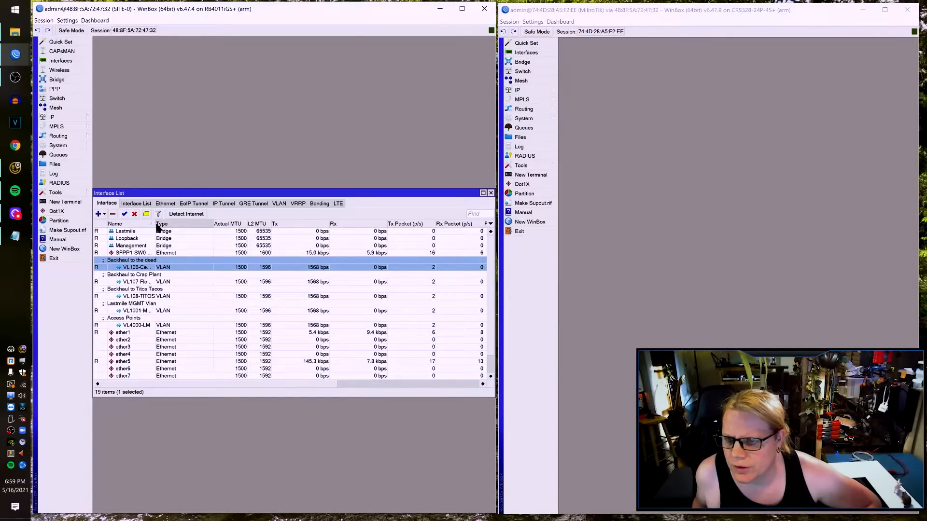
drag(154, 224, 181, 224)
click(163, 289)
click(165, 278)
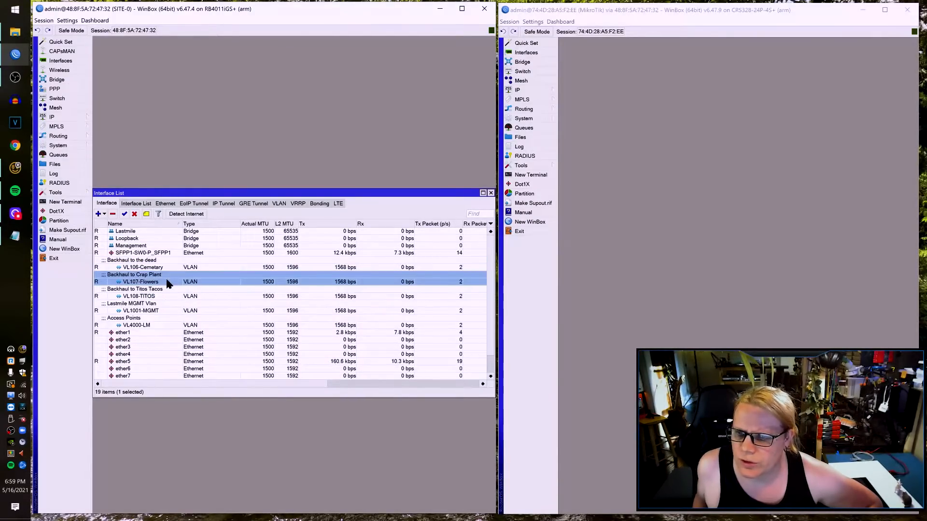
click(157, 287)
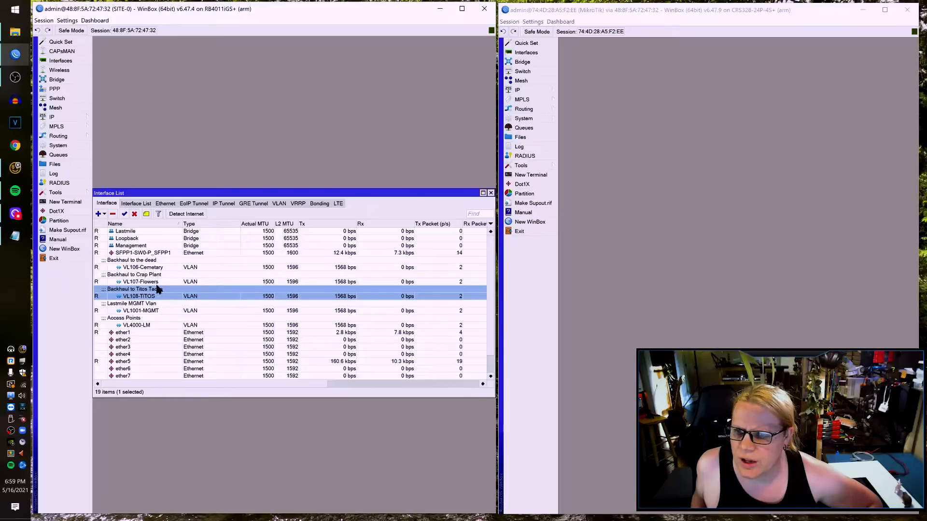
Step: Examine the SFPP1-SW0-P_SFPP1 interface's general settings and the VL1001-MGMT and VL4000-LM entries in the interface list
click(158, 253)
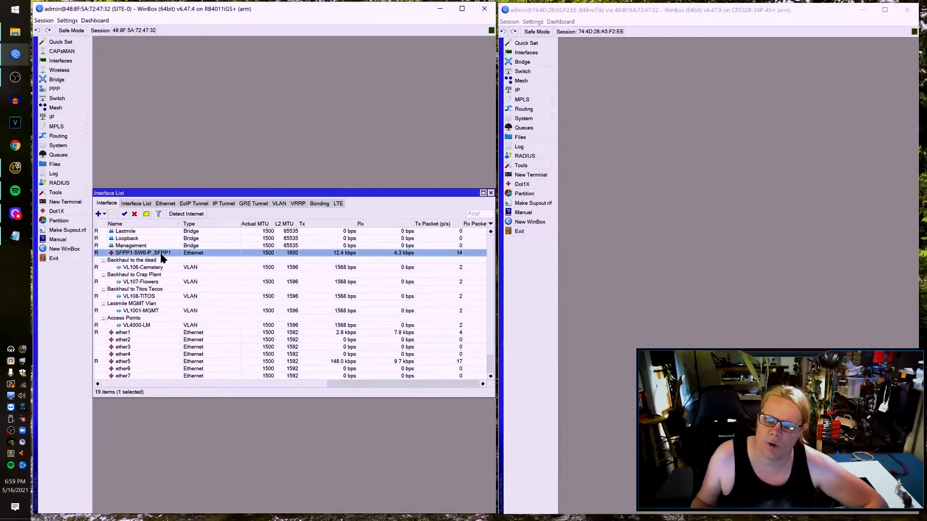
double_click(128, 254)
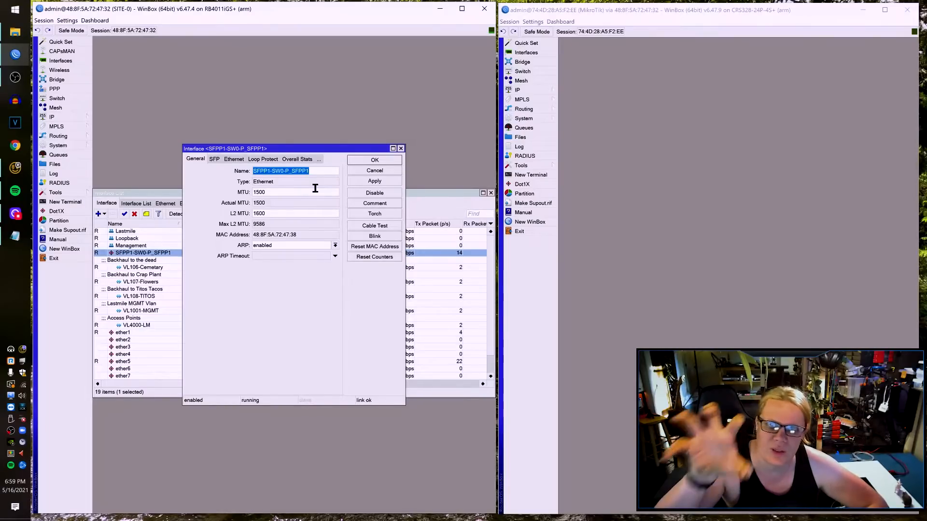
click(380, 171)
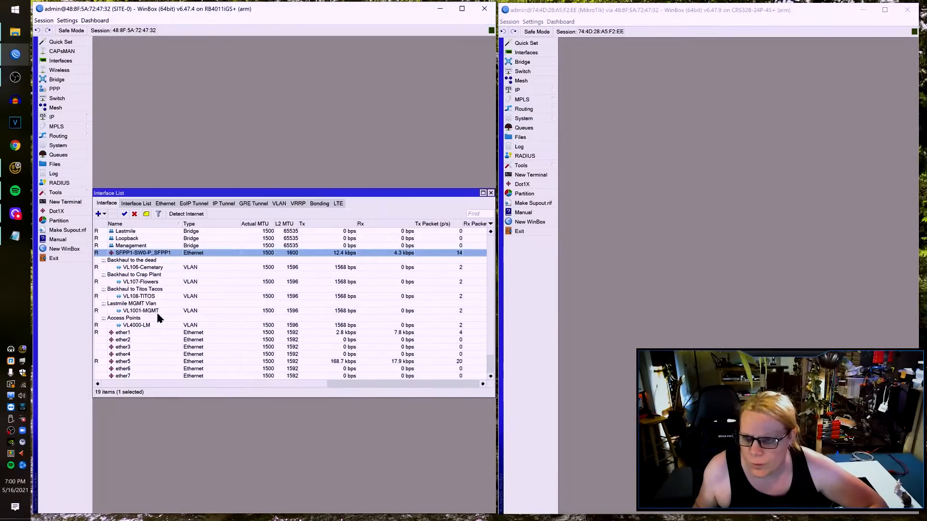
click(143, 325)
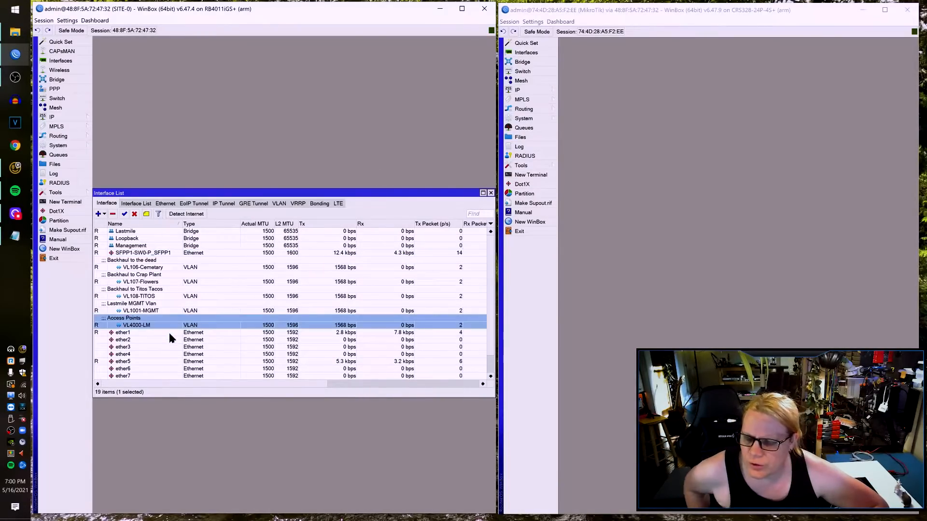
click(150, 311)
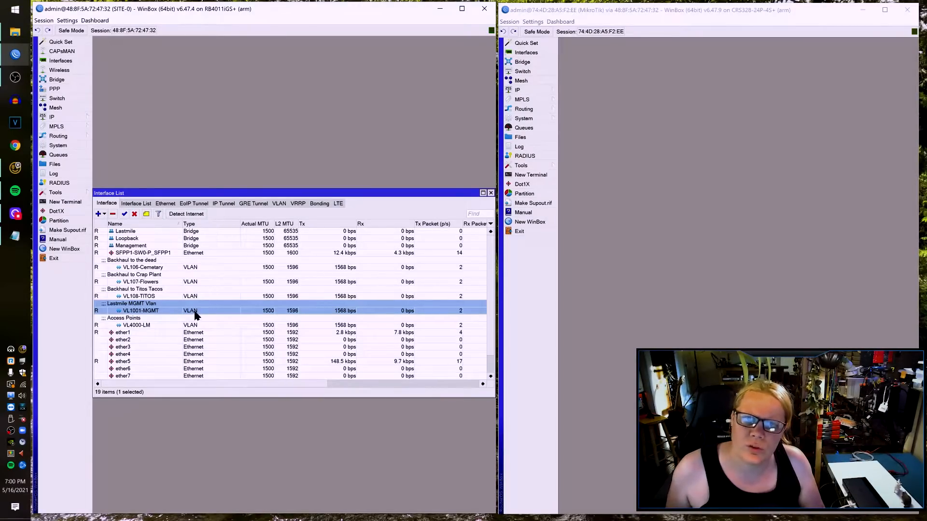
click(160, 326)
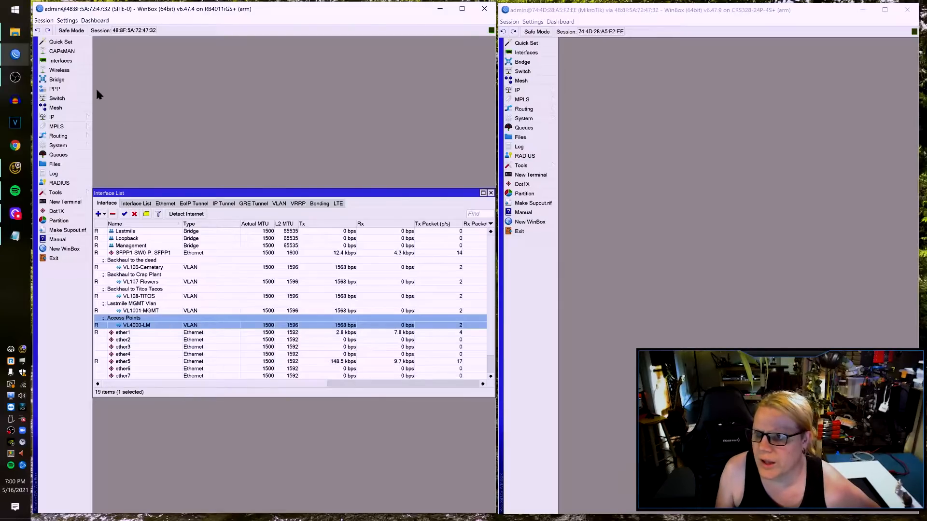
Step: Check the STP protocol mode and priority of the Lastmile and Management bridges without changing them
click(70, 83)
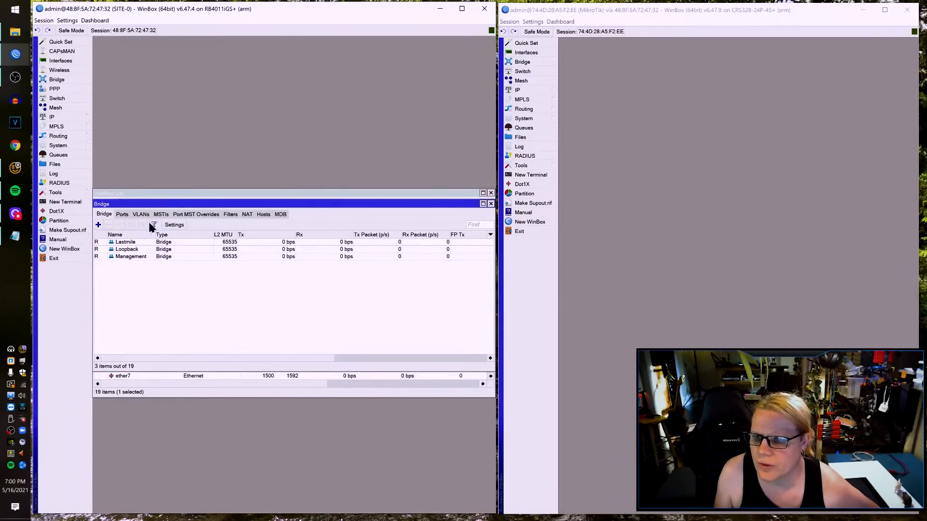
double_click(125, 241)
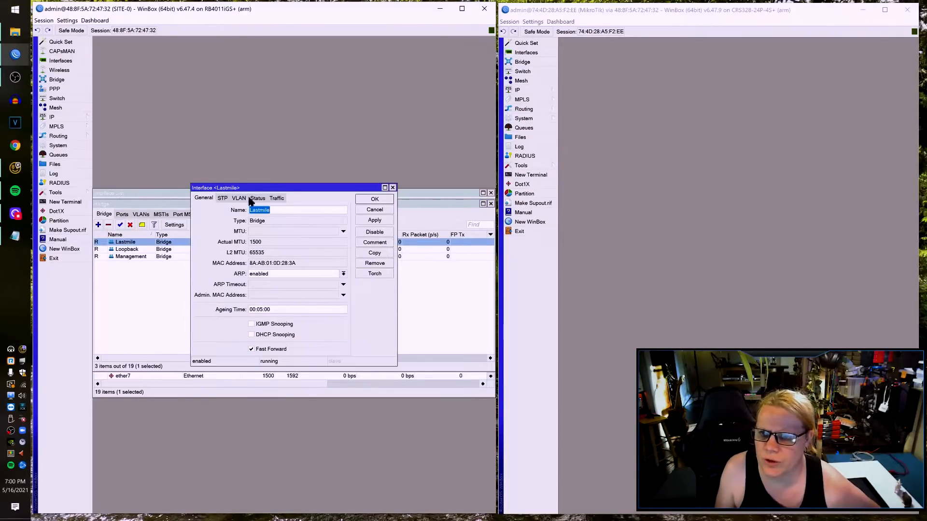
click(223, 198)
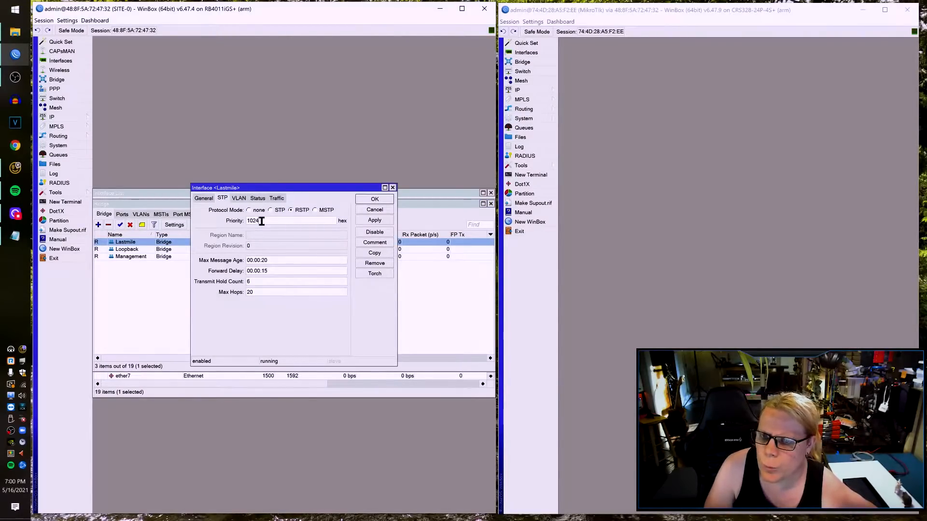
click(381, 211)
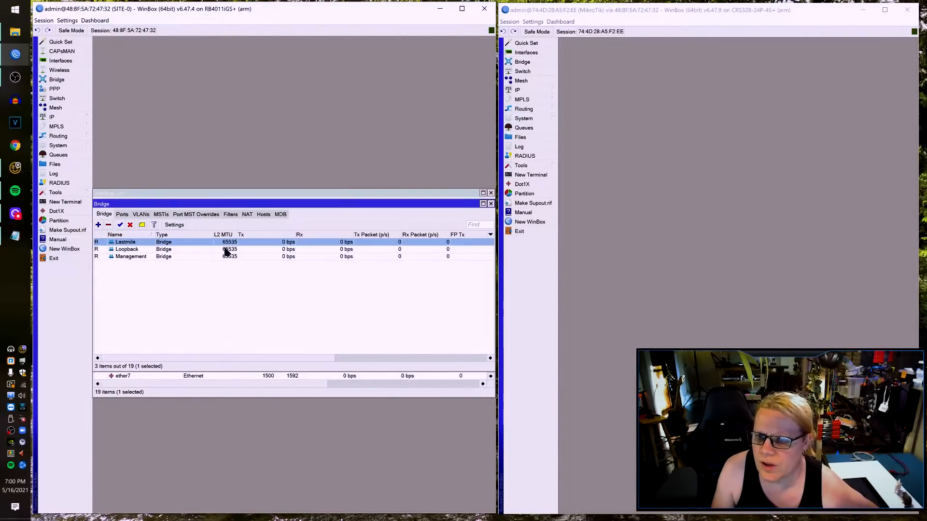
double_click(181, 257)
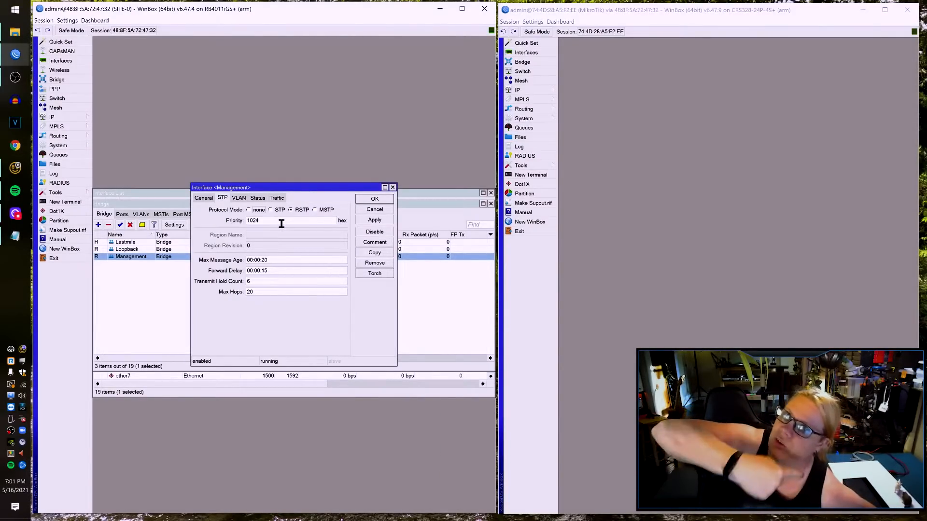
click(386, 209)
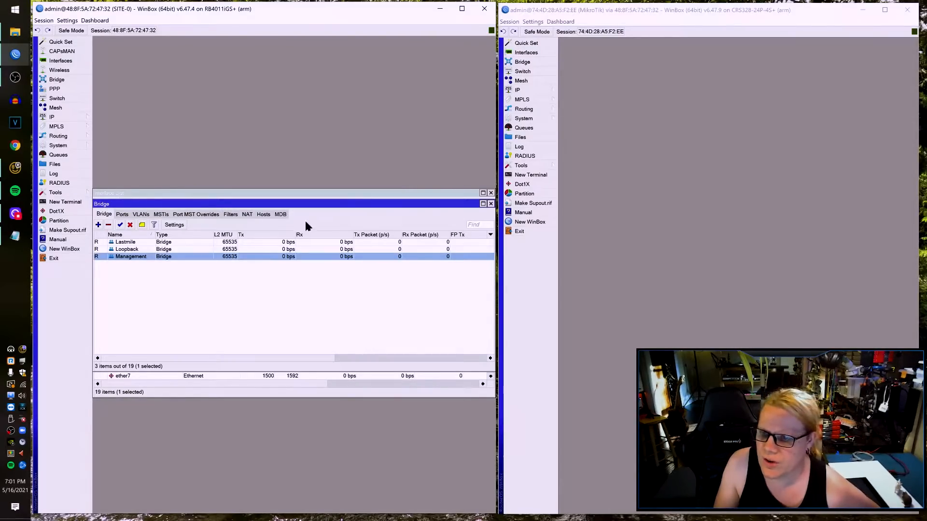
Step: Add VL4000-LM as a bridge port on the Lastmile bridge
click(122, 214)
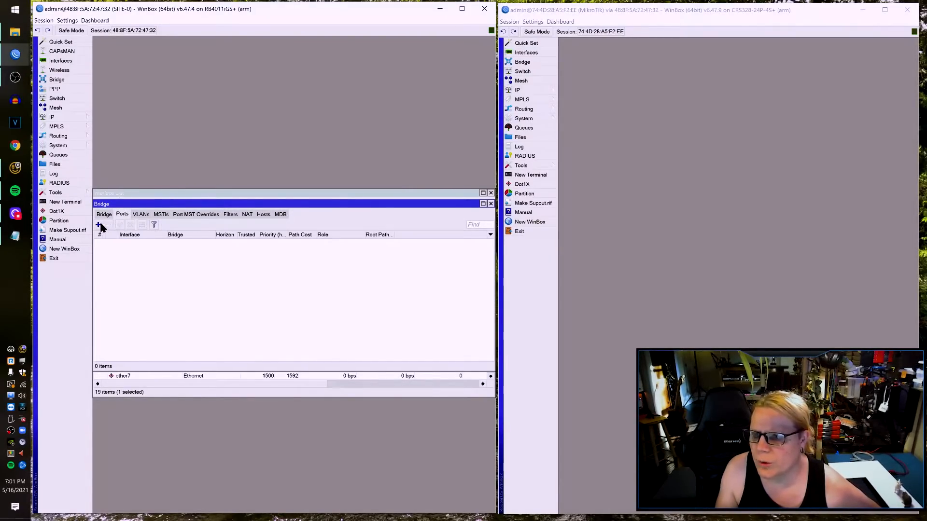
click(99, 225)
click(262, 234)
click(263, 272)
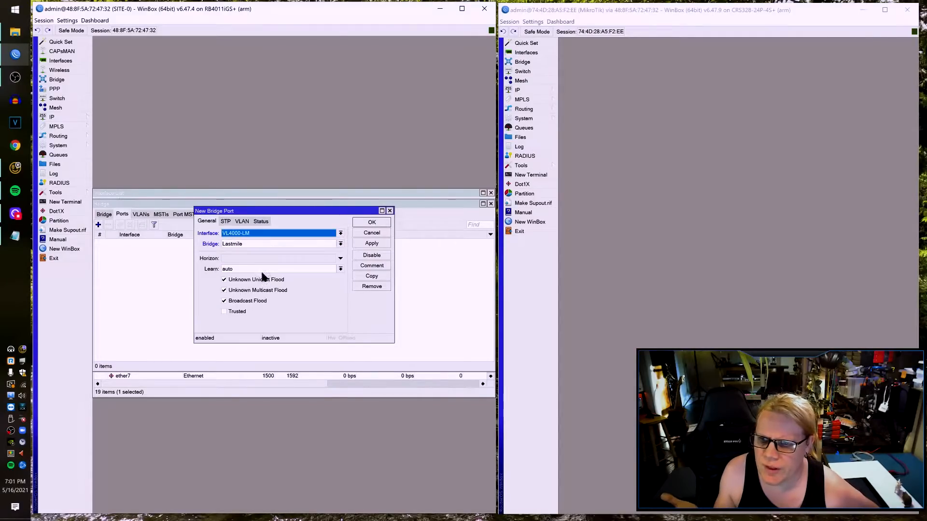
click(370, 223)
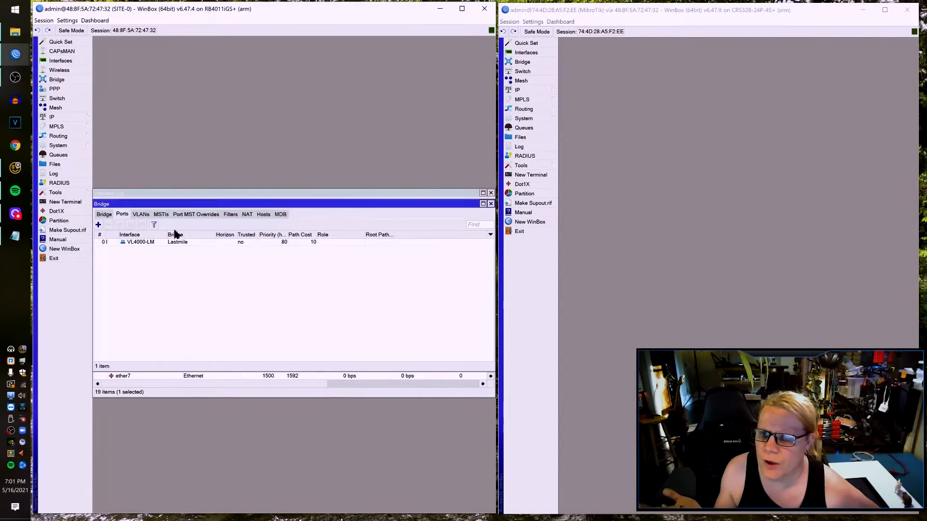
Step: Add VL1001-MGMT as a bridge port on the Management bridge
click(99, 225)
click(311, 233)
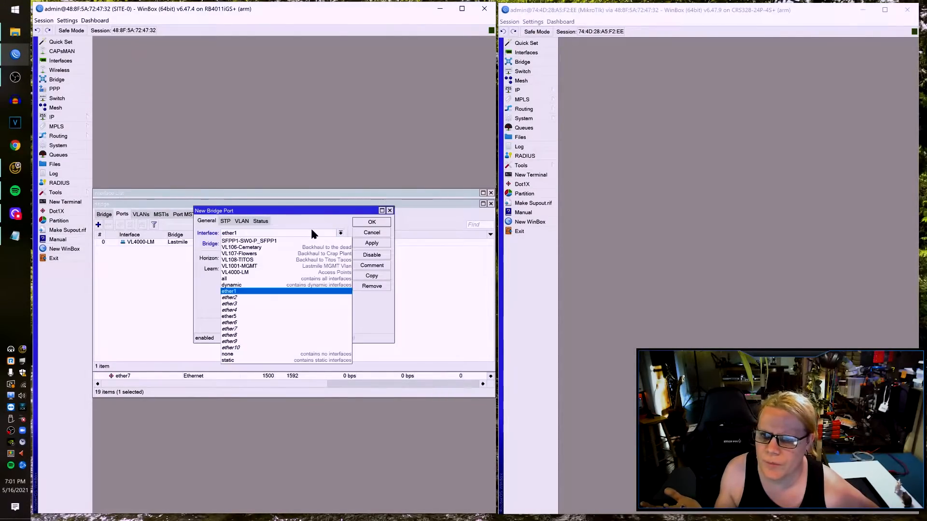
click(275, 266)
click(259, 244)
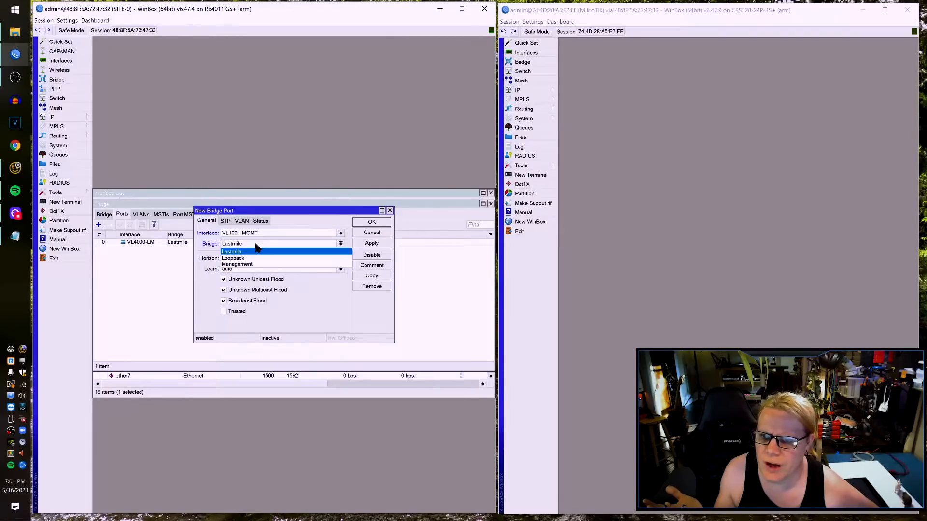
click(253, 265)
click(371, 222)
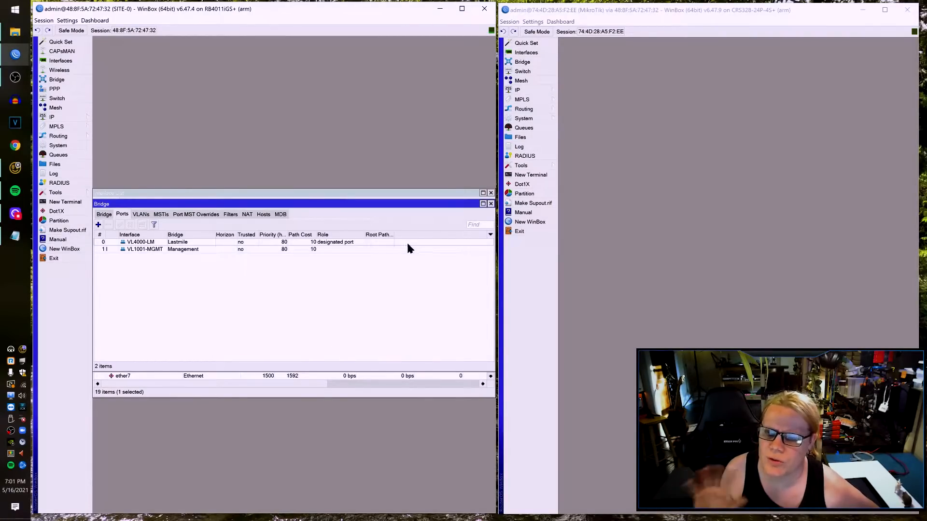
Step: Close the router's bridge and interface lists, and widen the CRS328 switch's session window across the screen
click(490, 203)
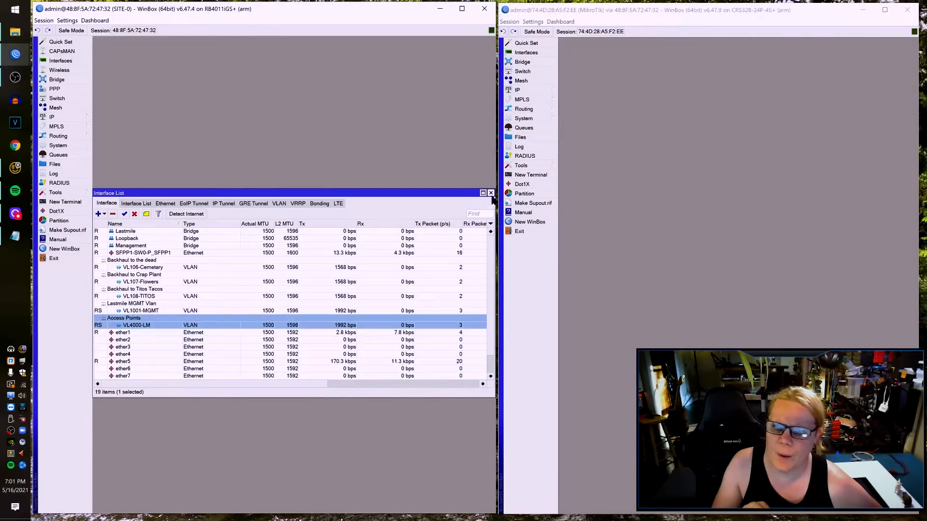
click(491, 193)
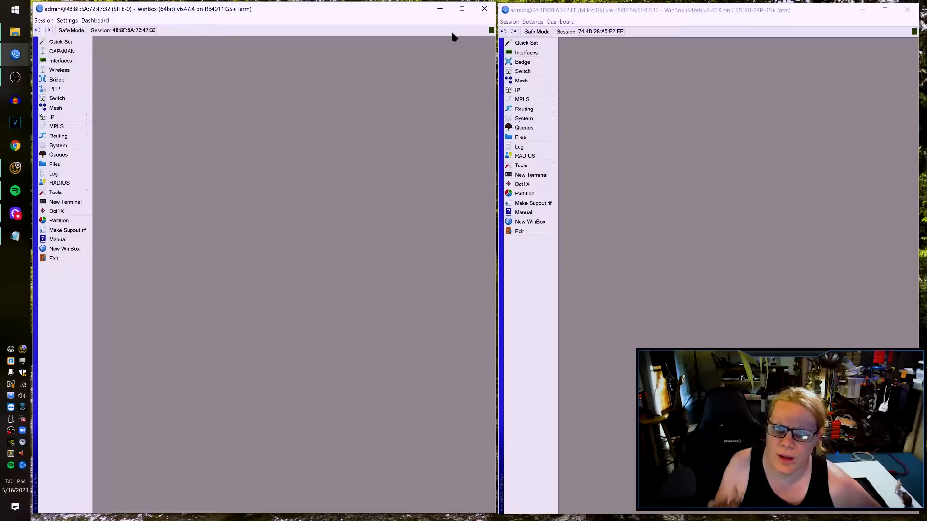
drag(496, 273, 350, 258)
drag(498, 269, 35, 241)
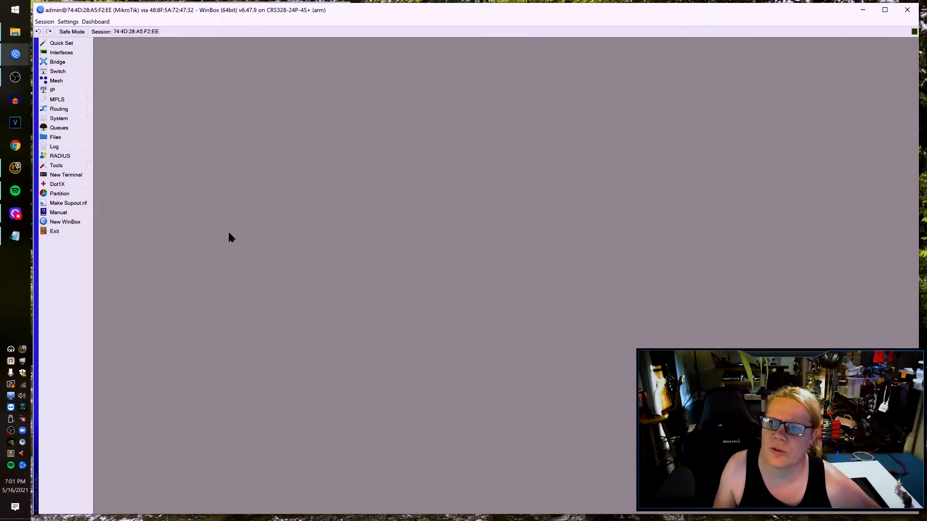
Step: Set the CRS328 switch's system identity to SITE0-SW0
click(73, 118)
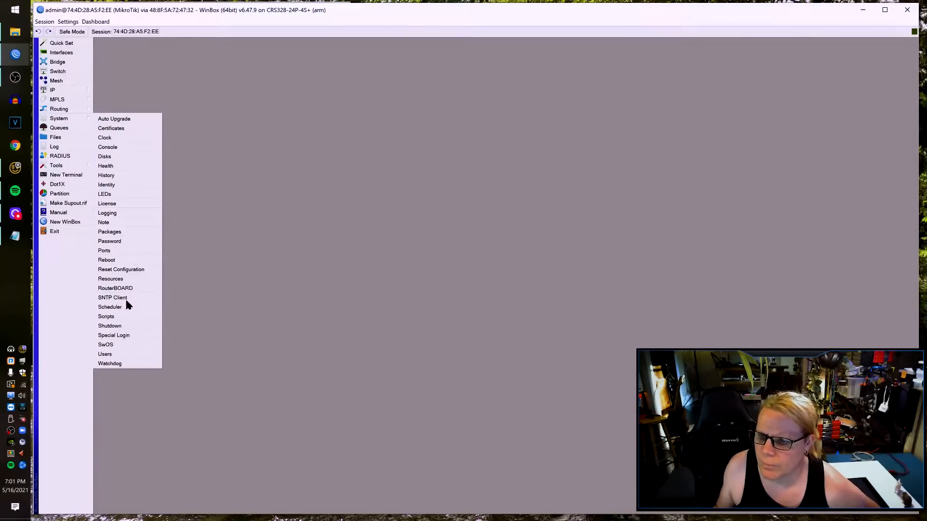
click(133, 185)
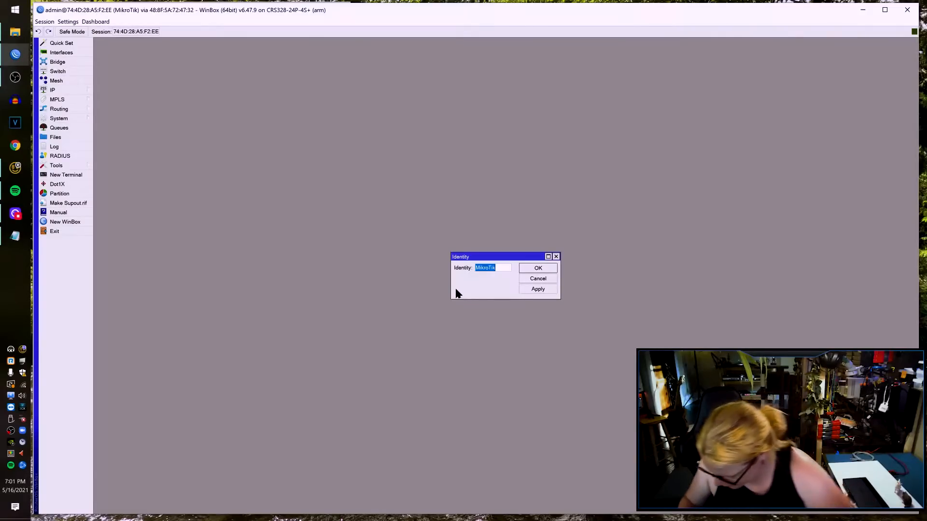
text(SITE0-SW0)
key(Return)
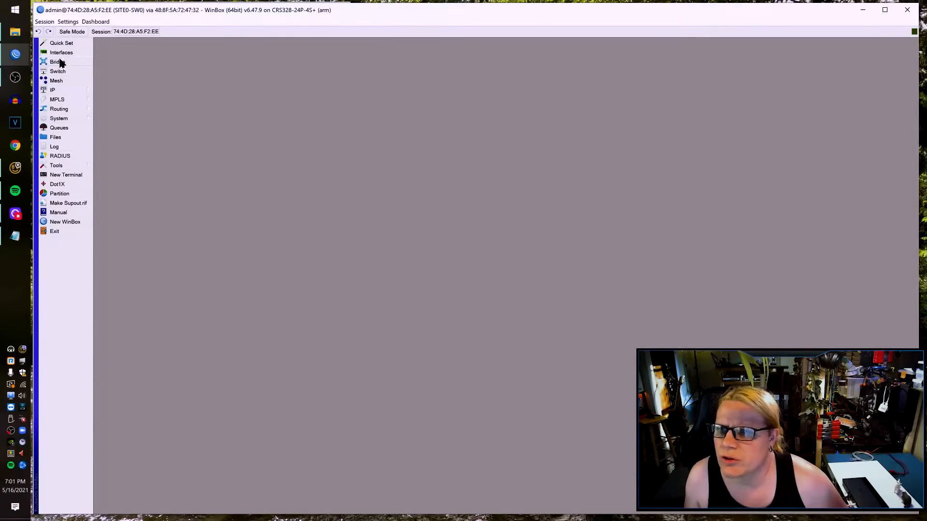
Step: In the switch's Quick Set, choose Bridge mode with all LAN ports bridged and set the static IP address to 192.168.88.2
click(70, 42)
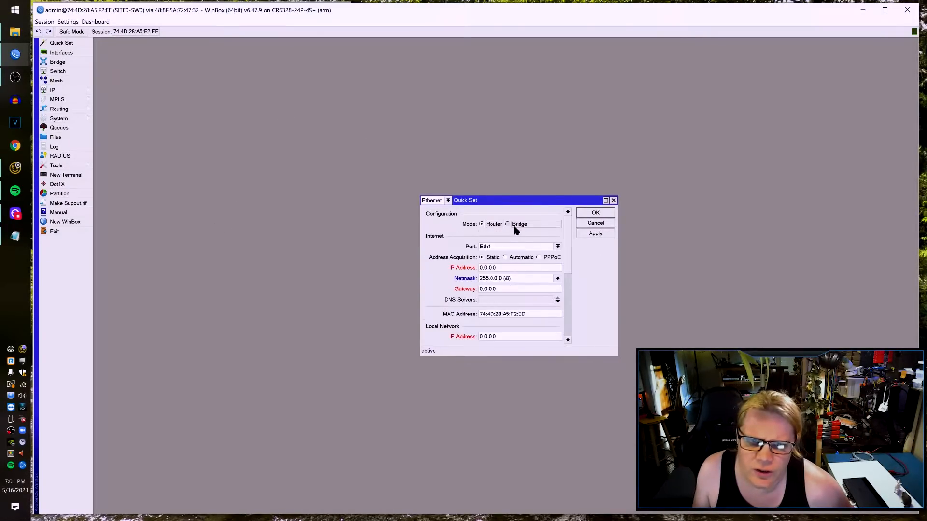
click(515, 226)
click(503, 308)
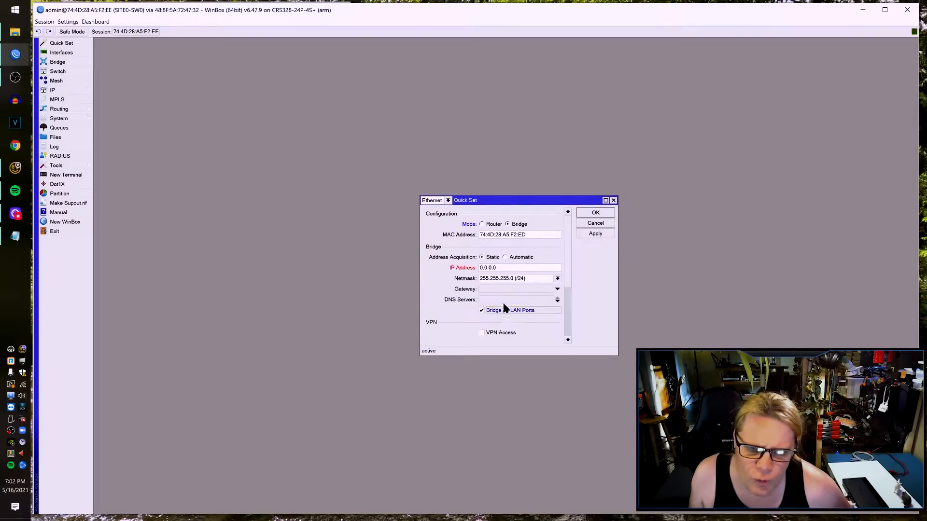
double_click(506, 267)
text(192.168.88.2)
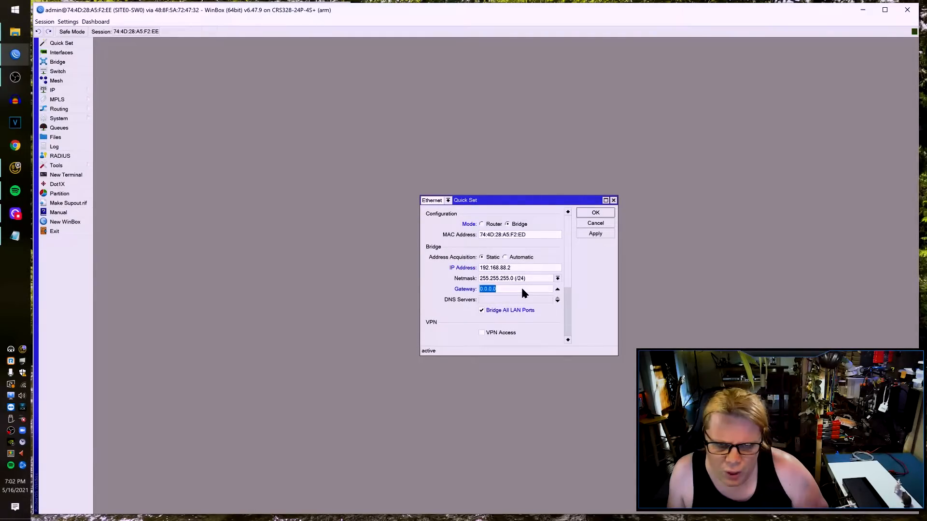
Step: Set the gateway to 192.168.88.1 and the DNS server to 1.1.1.1, and accept the Quick Set configuration
text(192.168.88.1)
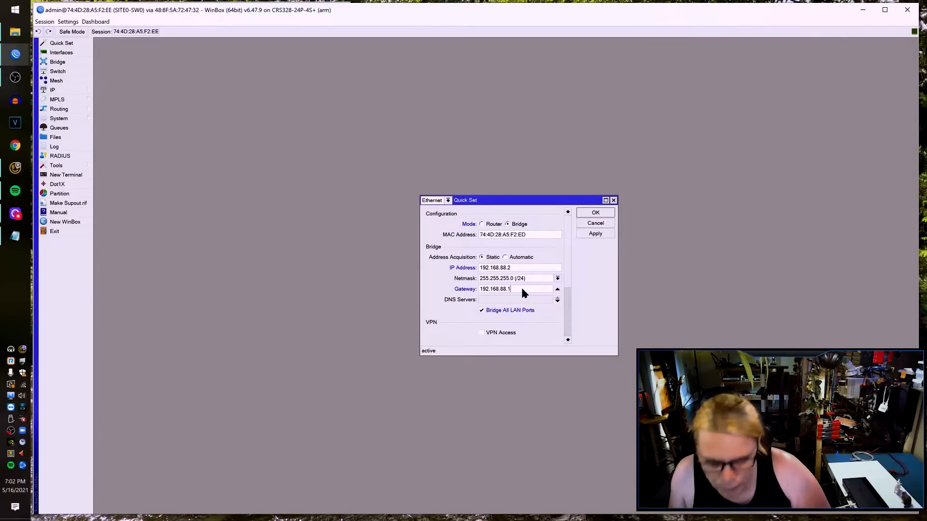
click(507, 300)
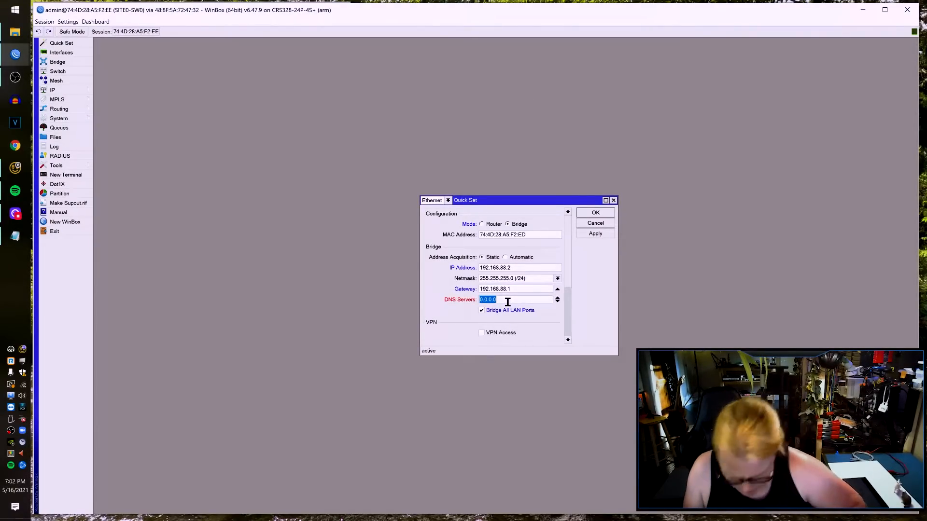
text(1.1.1.1)
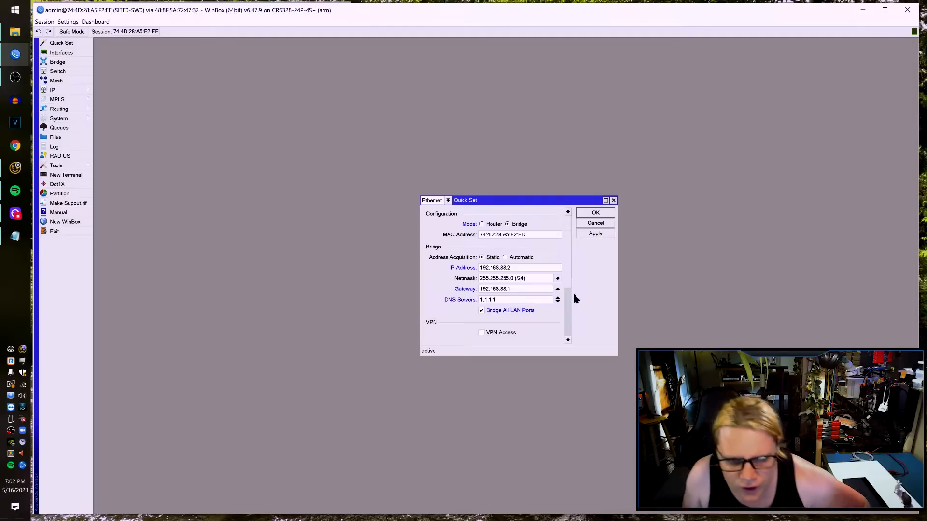
scroll(524, 301, down, 3)
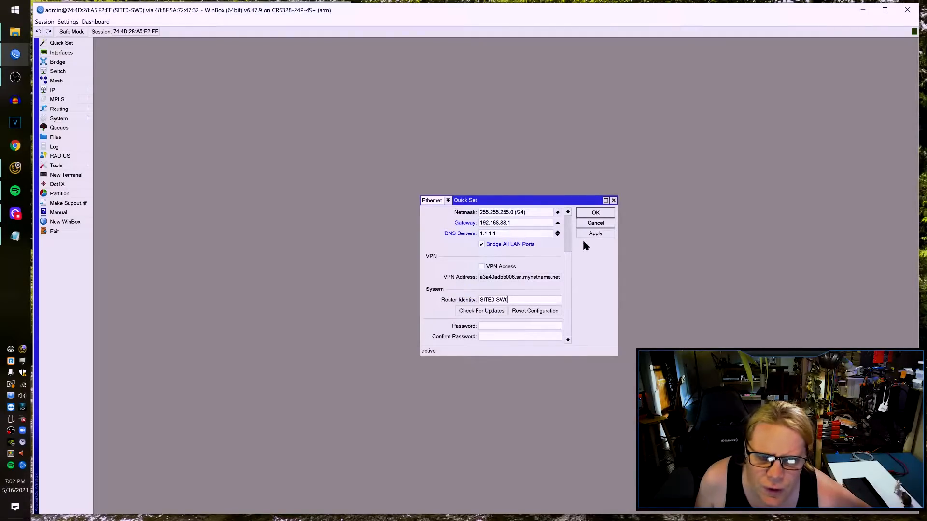
click(595, 213)
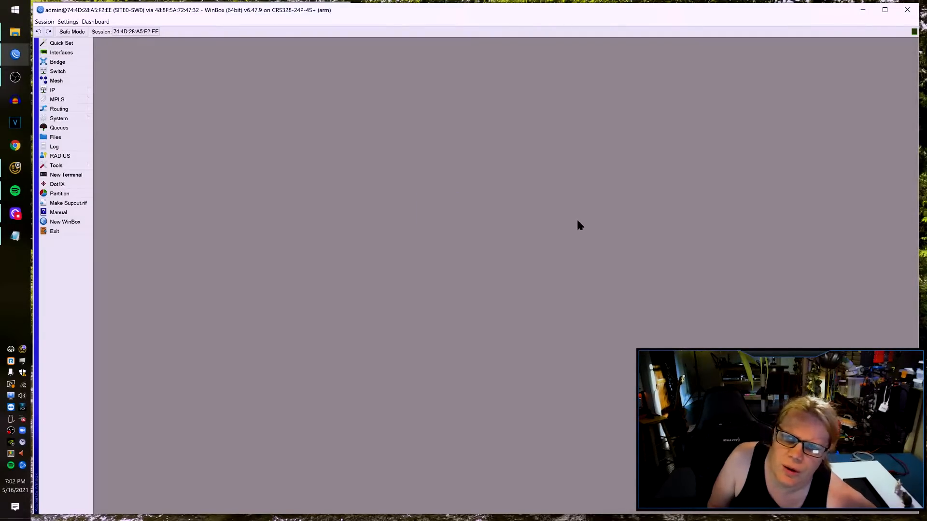
Step: Check the RoMON settings on the switch
click(70, 167)
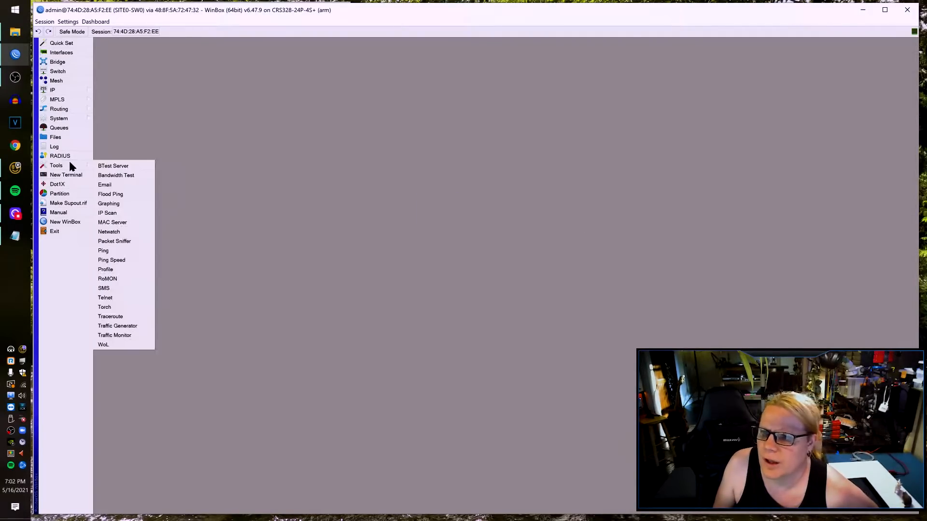
click(115, 279)
click(208, 77)
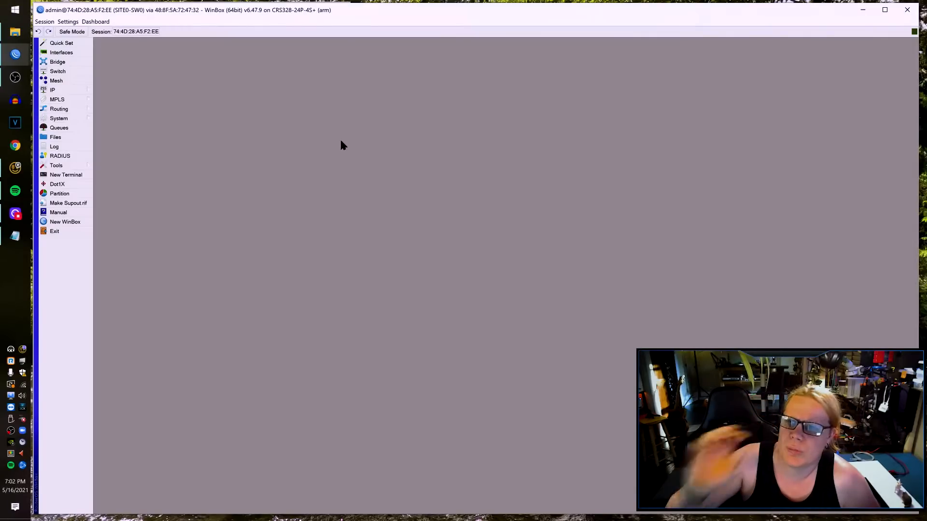
Step: Rename the switch's bridge1 as BRIDGE
click(74, 64)
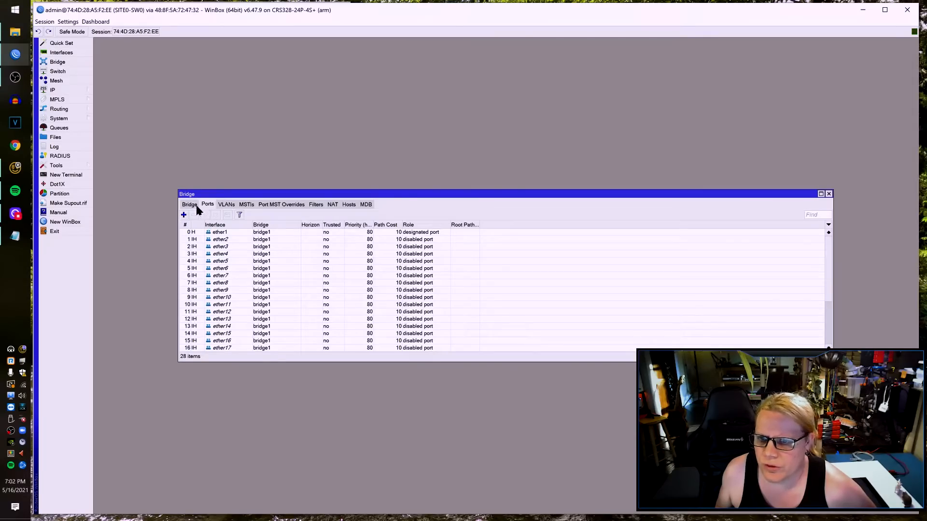
click(192, 205)
double_click(219, 232)
text(BRIDGE)
key(Return)
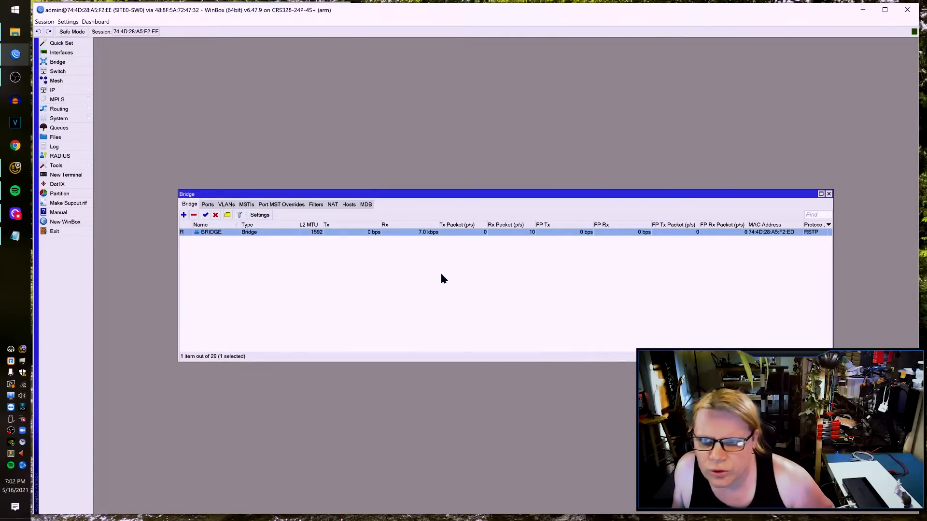
Step: Enlarge the switch's interface list to show every port, and enter SFPP1-RTR-P_SFPP1 as the name of sfp-sfpplus1
click(62, 52)
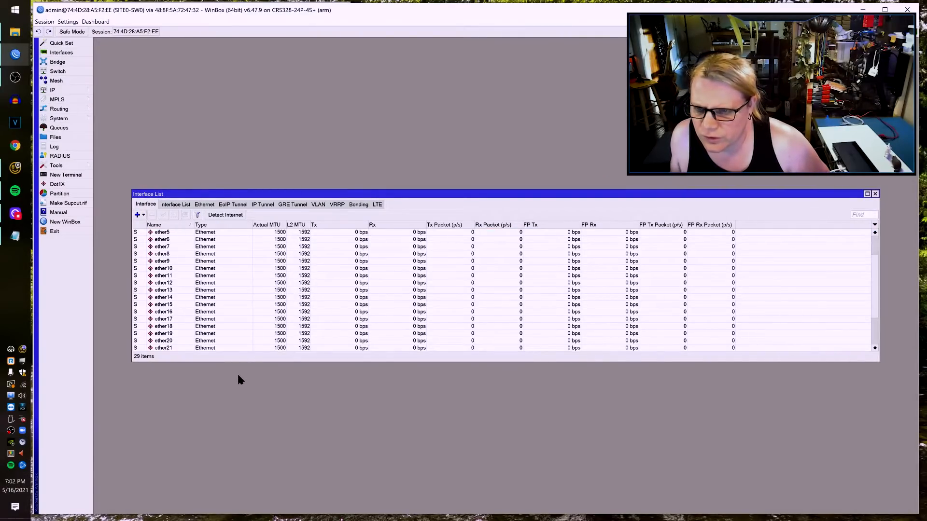
drag(243, 363, 240, 483)
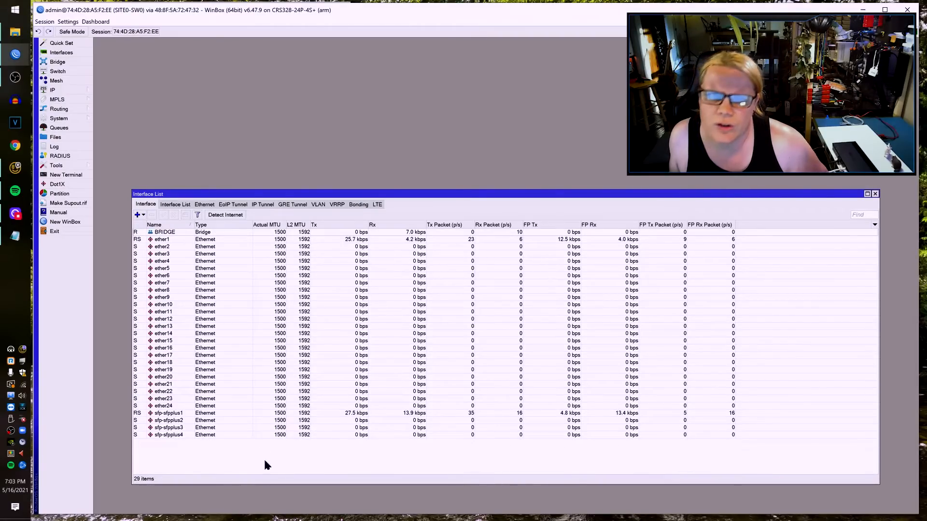
double_click(184, 413)
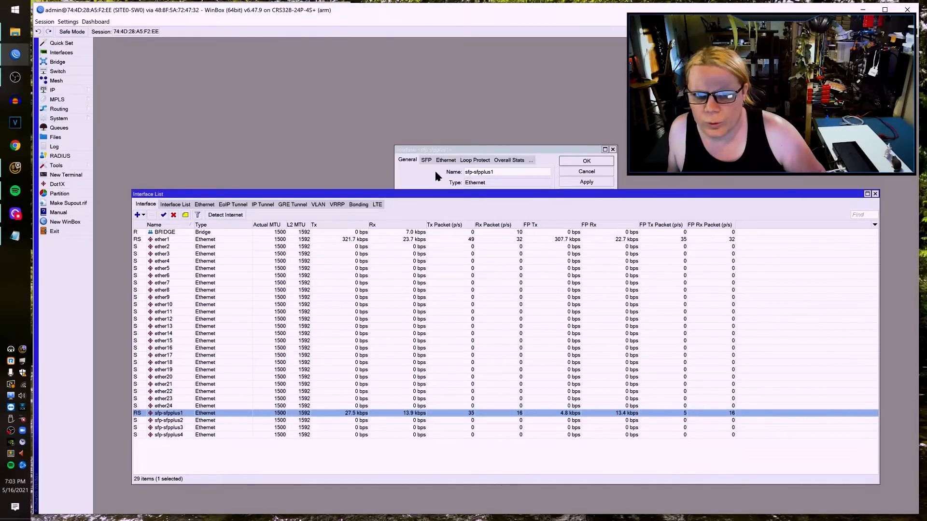
text(SFP)
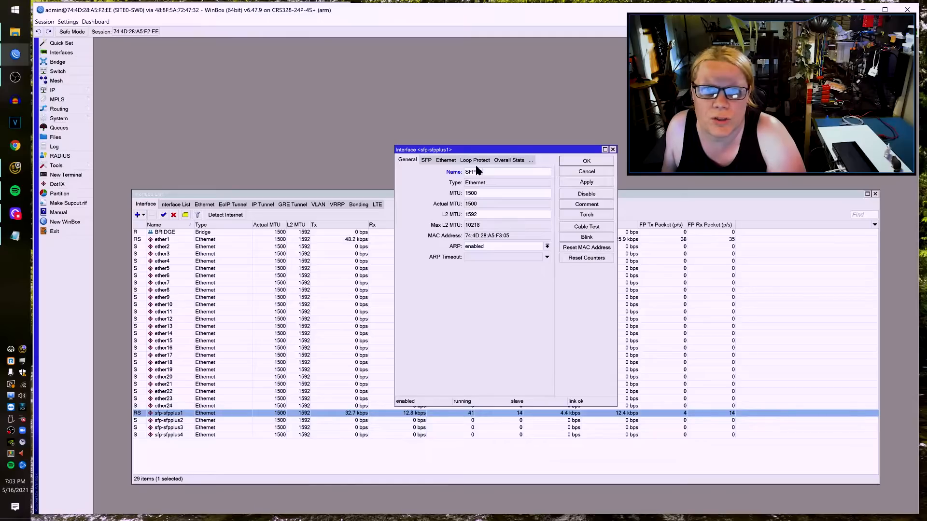
text(+-RTR)
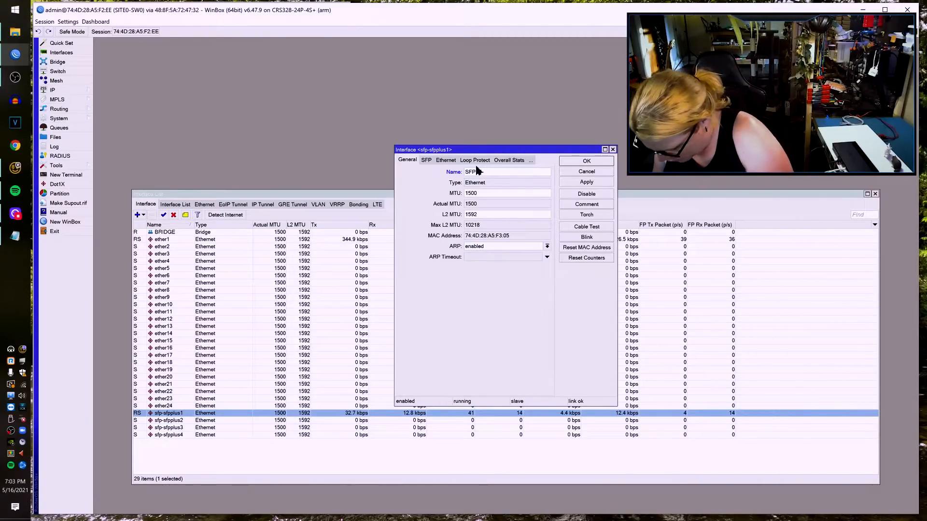
text(-PO_)
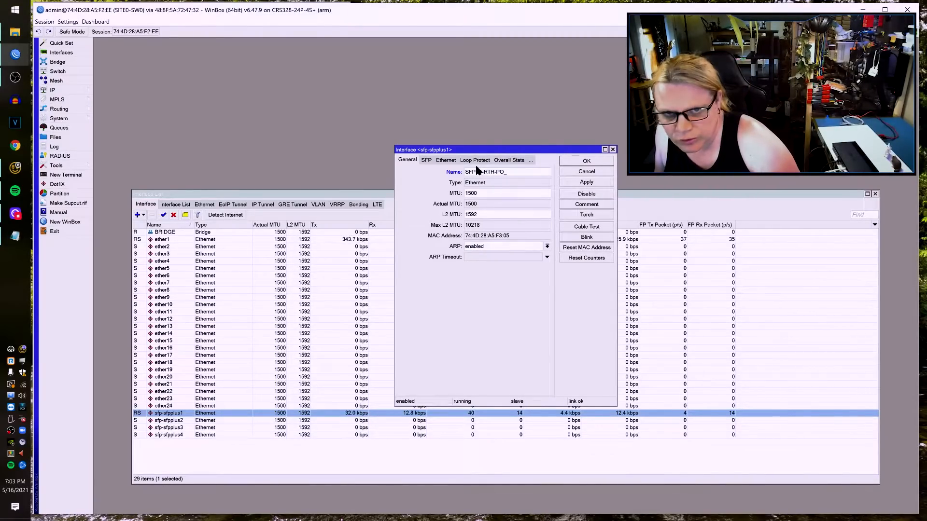
key(BackSpace)
key(BackSpace)
text(_S)
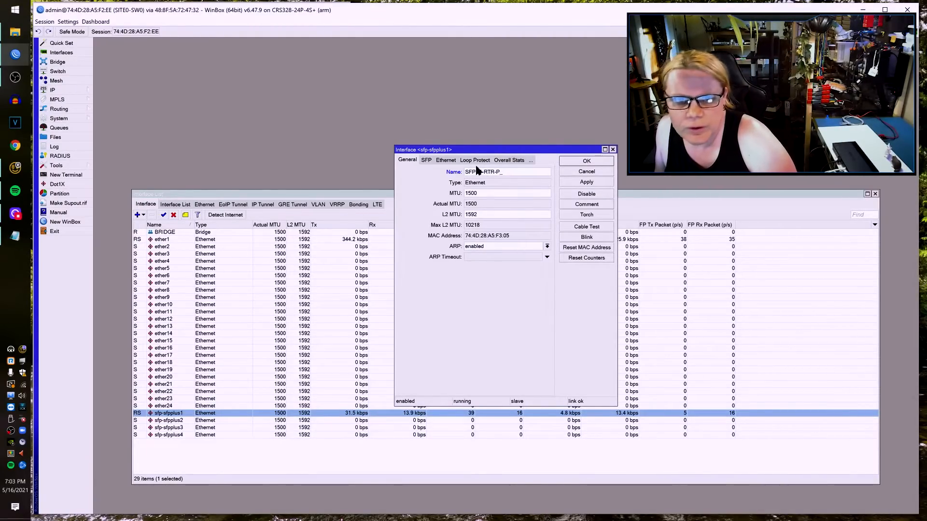
text(FPP1)
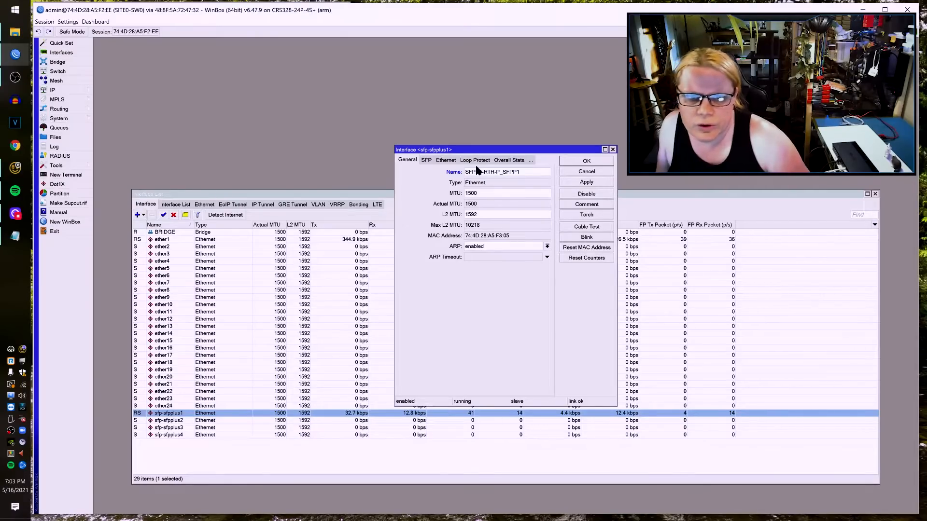
Step: Set the L2 MTU of the switch's router uplink port to 1600 and apply the interface changes
double_click(519, 214)
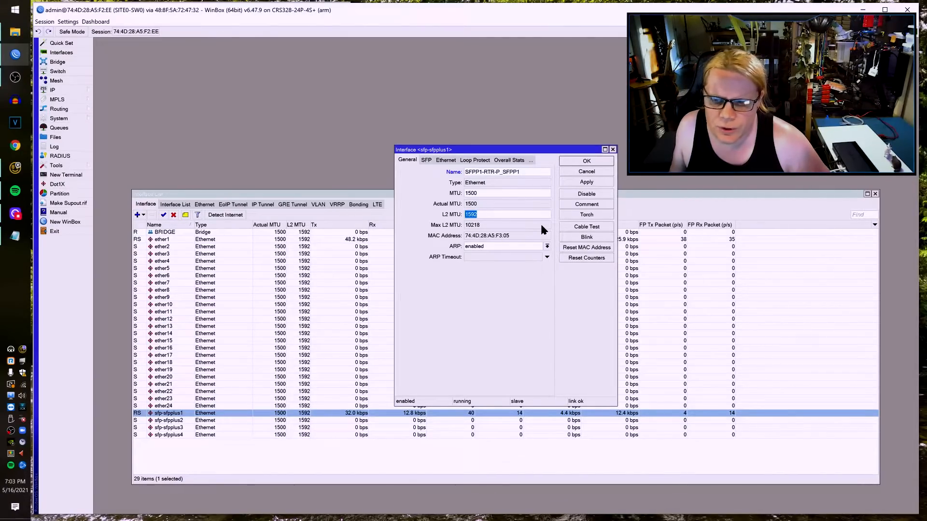
text(1600)
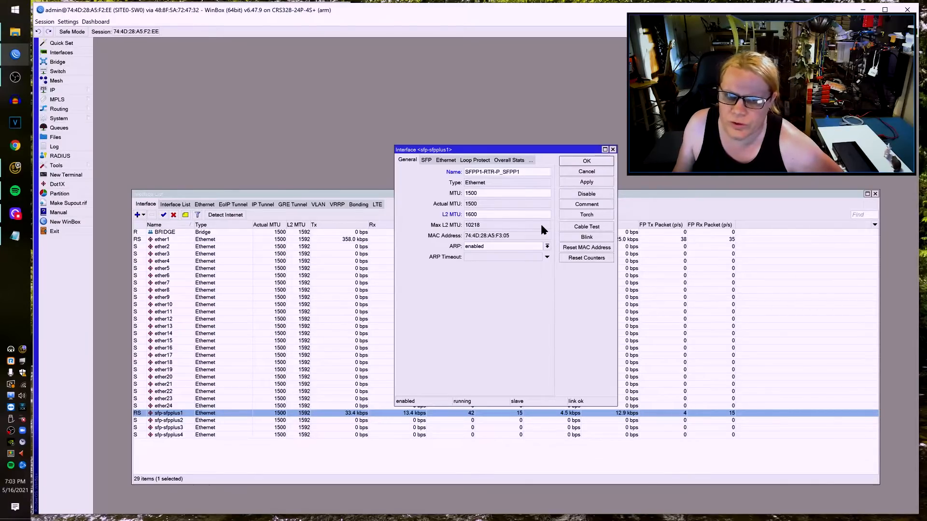
click(582, 181)
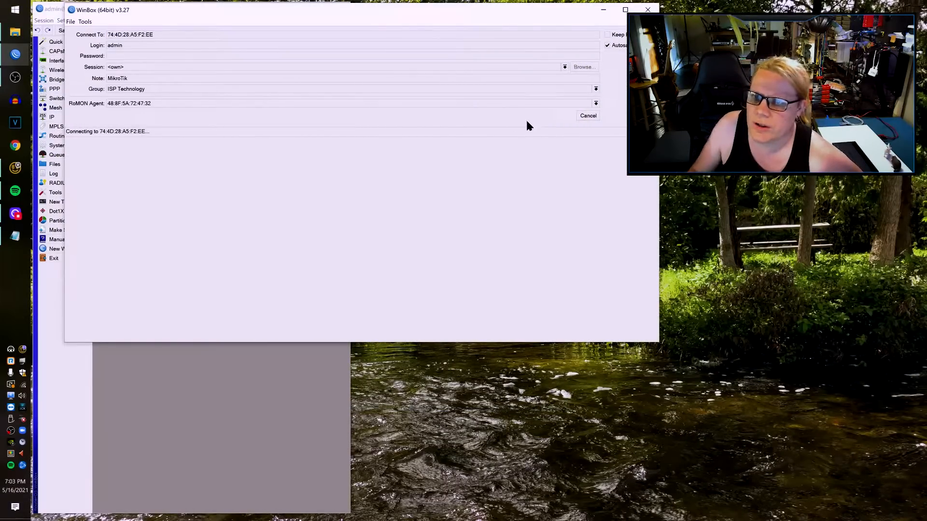
Step: Reconnect to the switch through the router's RoMON agent, maximize its session window and close the uplink port's settings
click(594, 118)
click(83, 171)
click(577, 116)
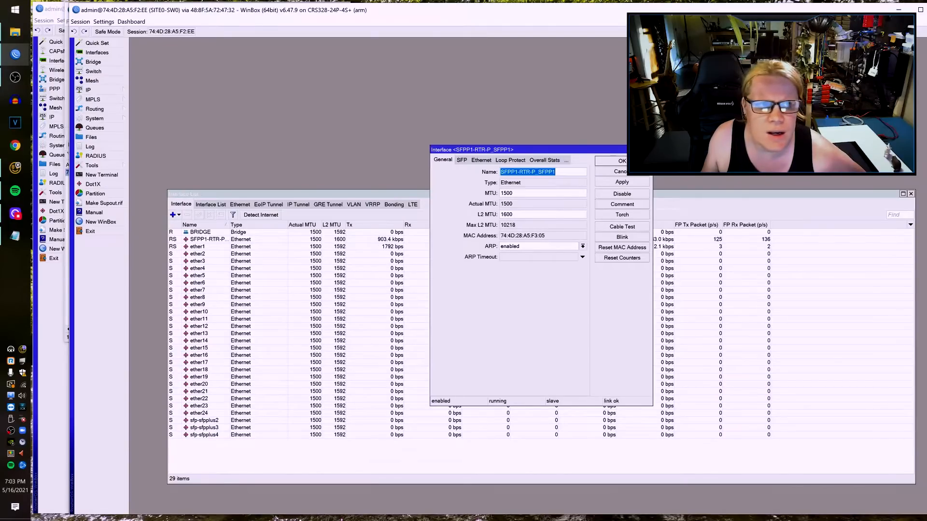
click(920, 9)
click(593, 157)
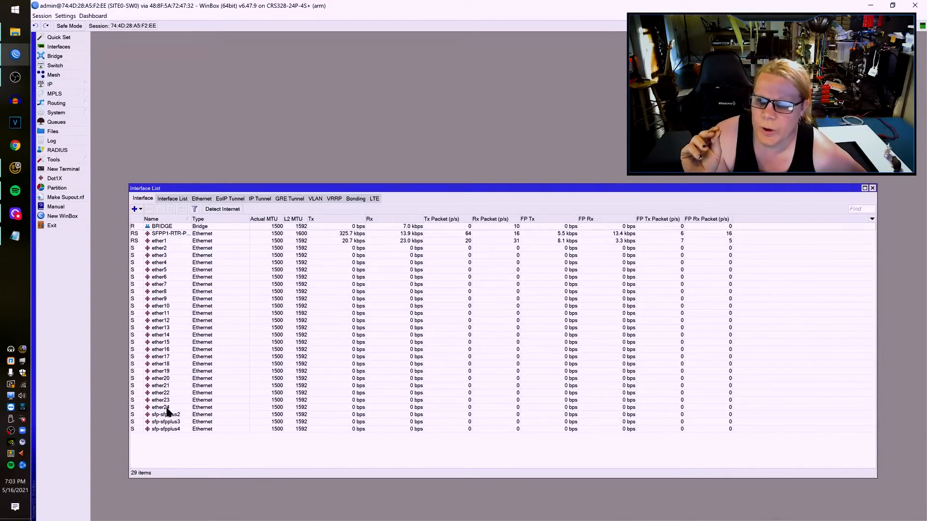
Step: Rename port ether24 as ETH24-SITEMON and widen the interface list's Name column to fit the full names
double_click(166, 408)
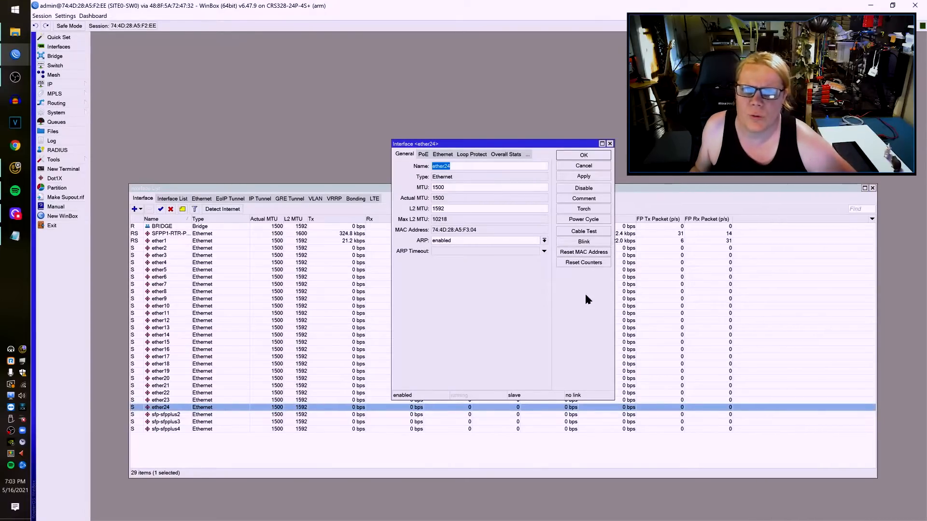
text(ETH24-SITEMON)
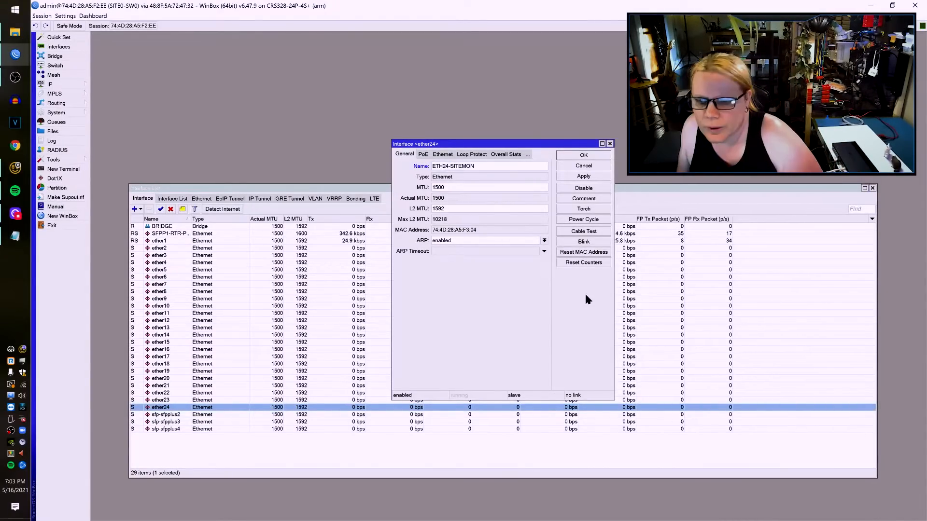
key(Return)
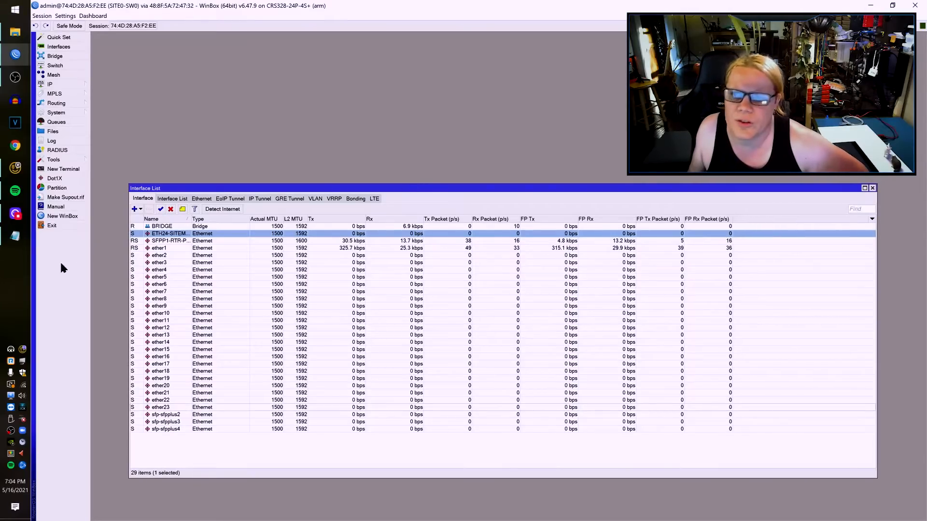
drag(190, 219, 233, 219)
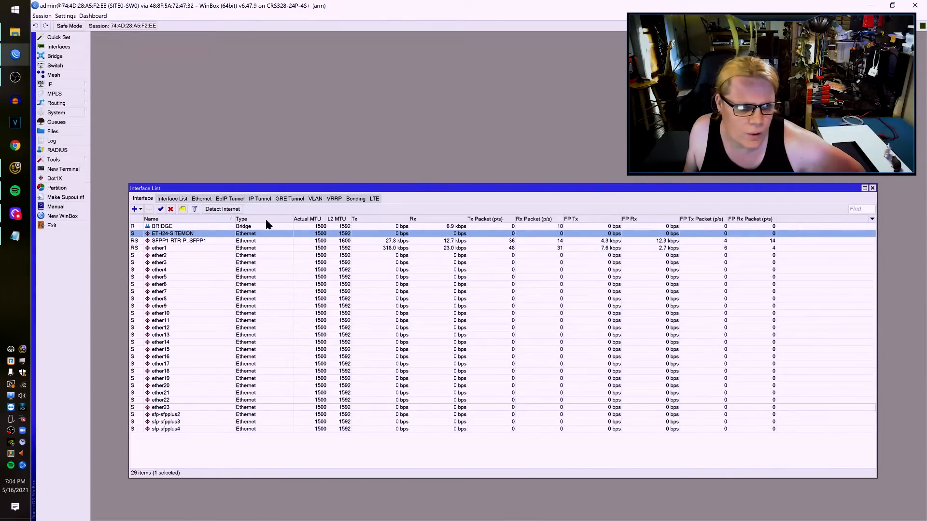
Step: Rename port ether8 as ETH8-TITOS
double_click(168, 300)
text(ETH8)
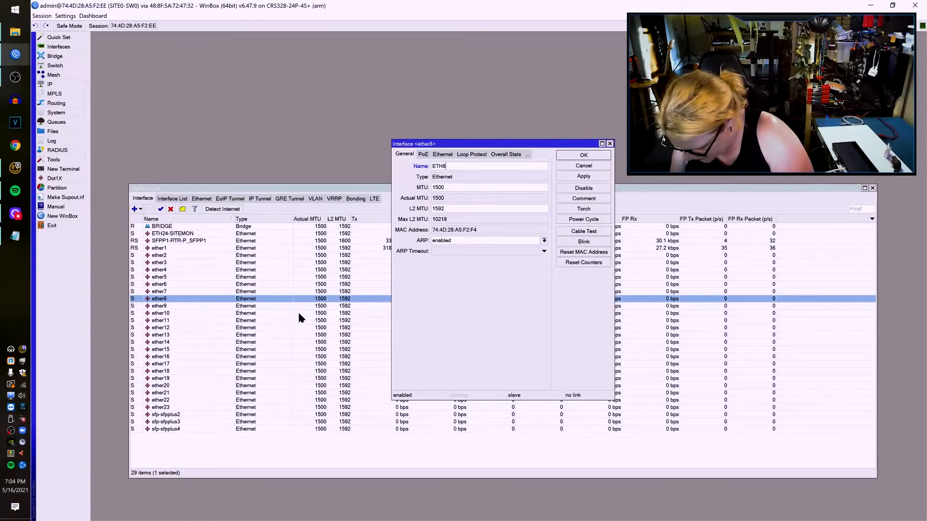
text(-TITOS)
key(Return)
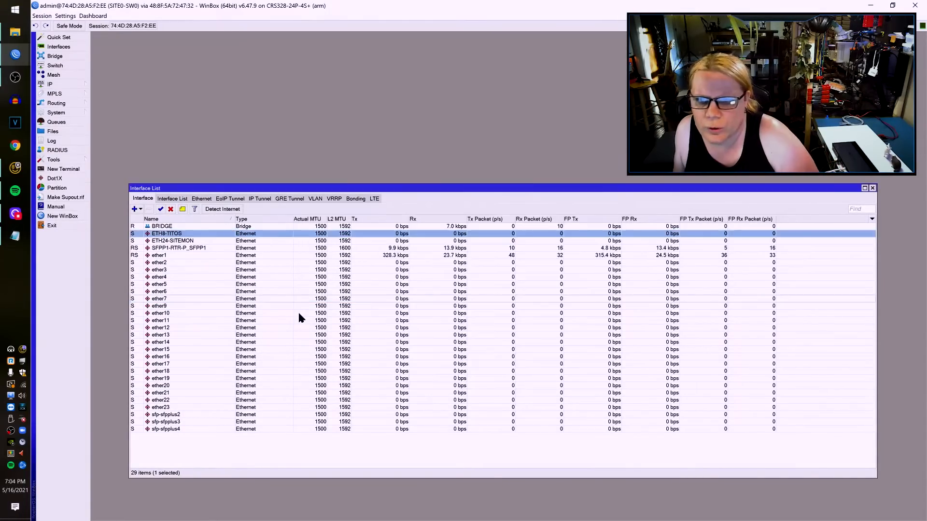
Step: Rename port ether7 as ETH7-FLOWERS and port ether6 as ETH6-CEMETARY
double_click(184, 300)
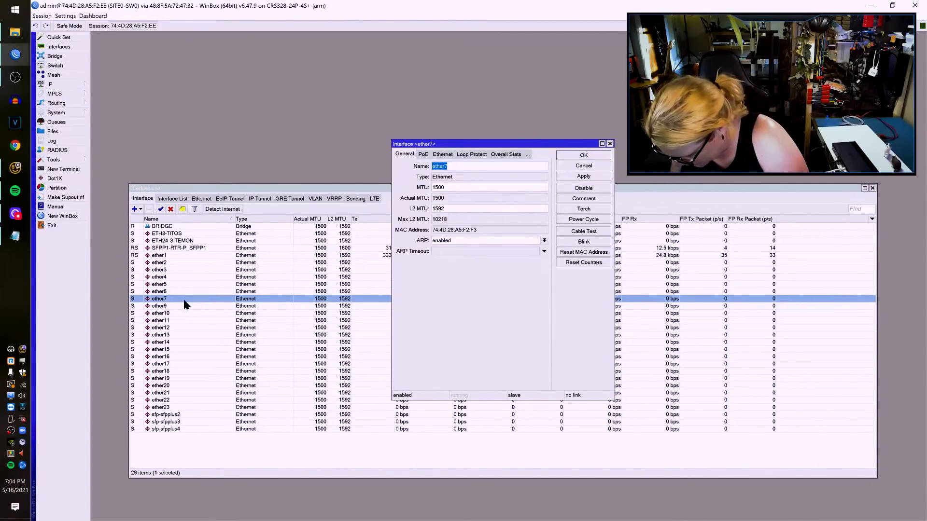
text(ETH7-FLOWE)
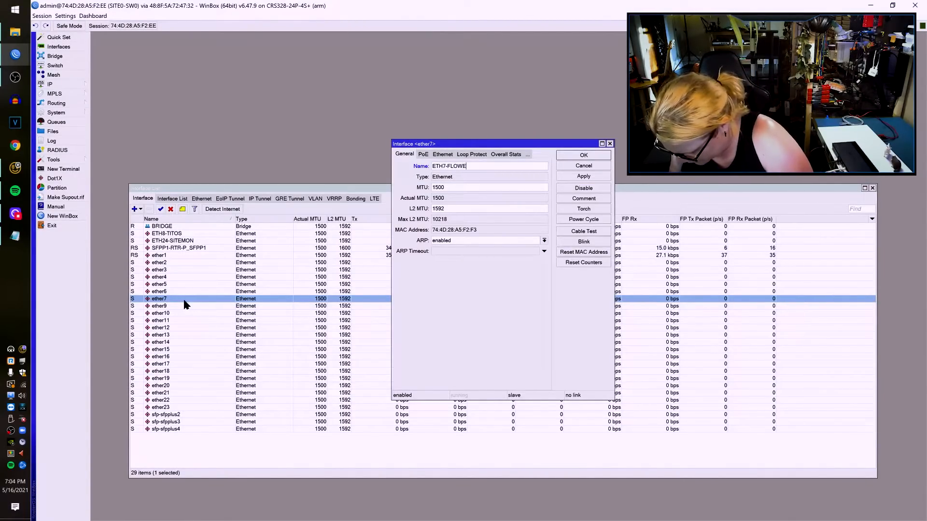
text(RS)
key(Return)
double_click(172, 297)
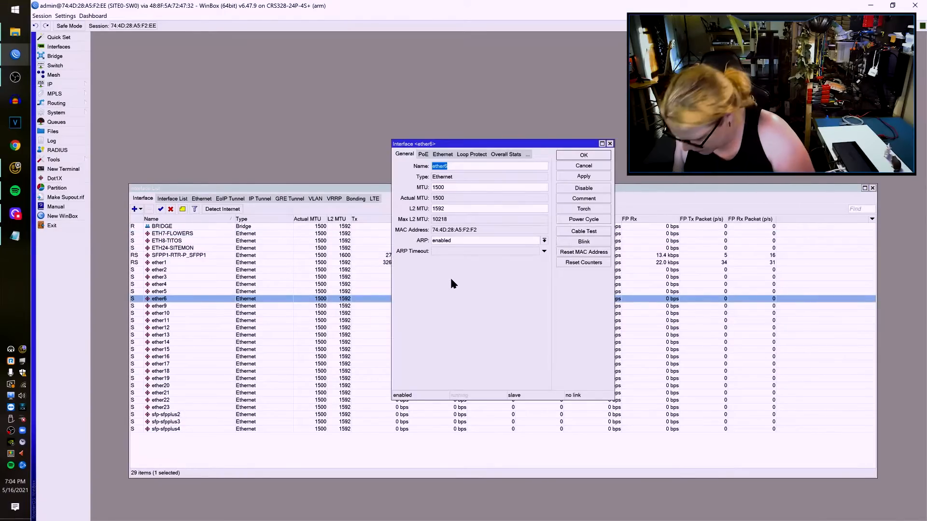
text(ETH6-CEMETARY)
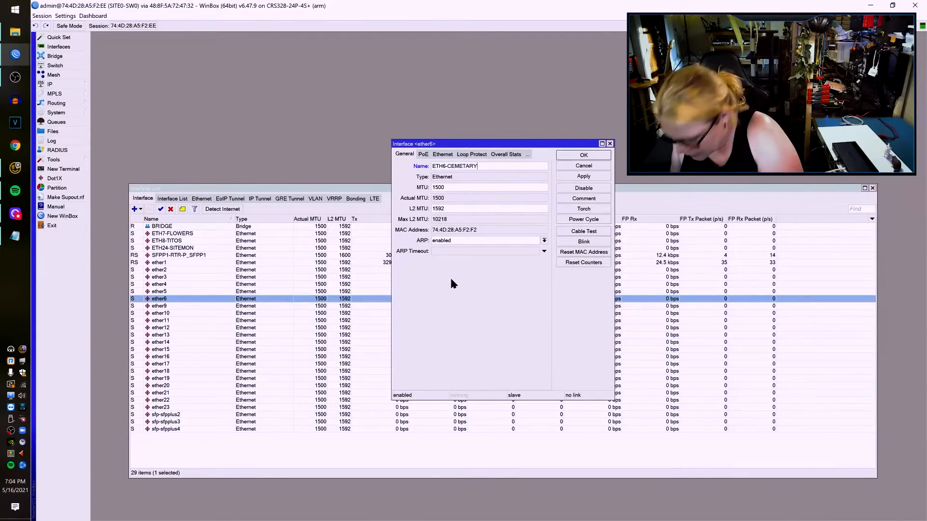
key(Return)
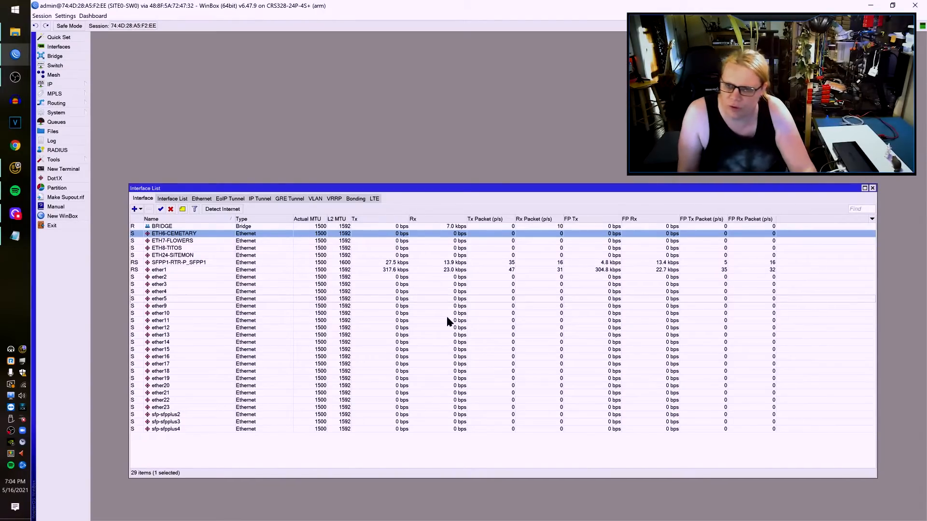
Step: Rename port ether16 as ETH16-APW
click(166, 356)
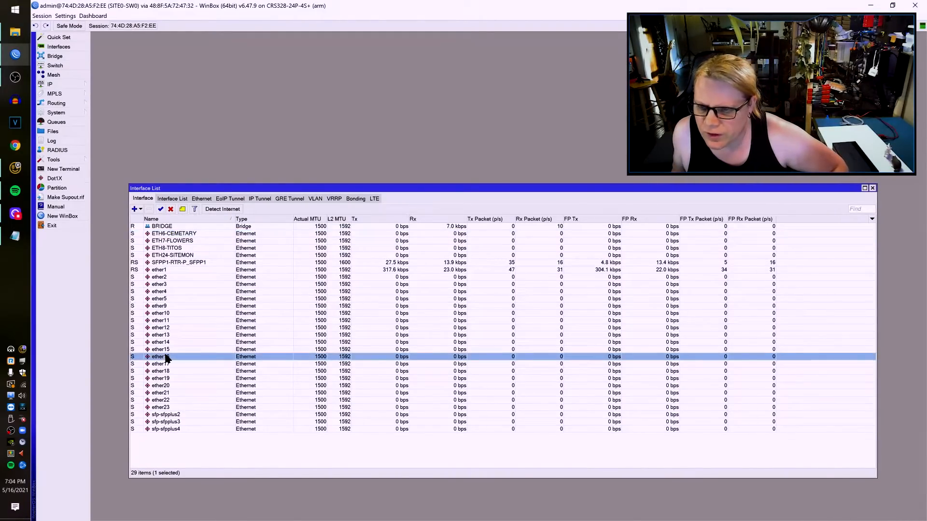
double_click(165, 357)
text(ETH16)
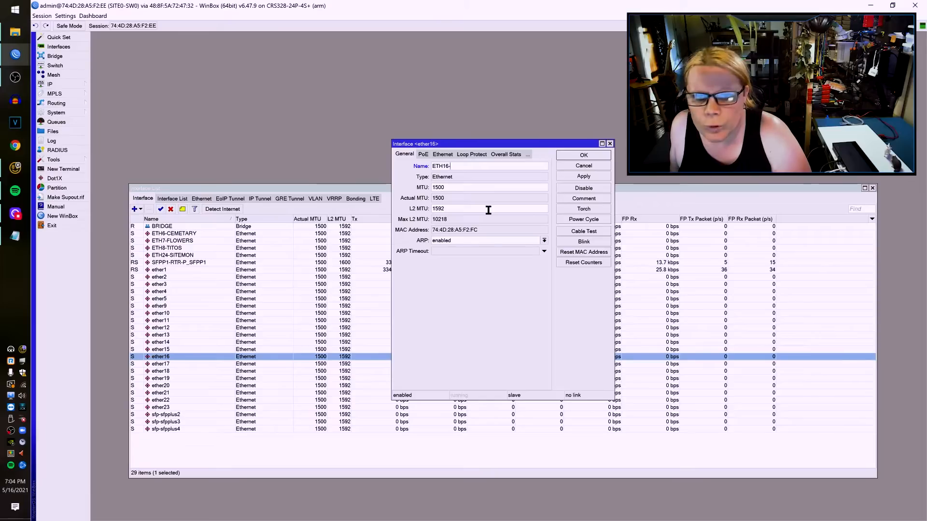
text(-APE)
key(BackSpace)
text(W)
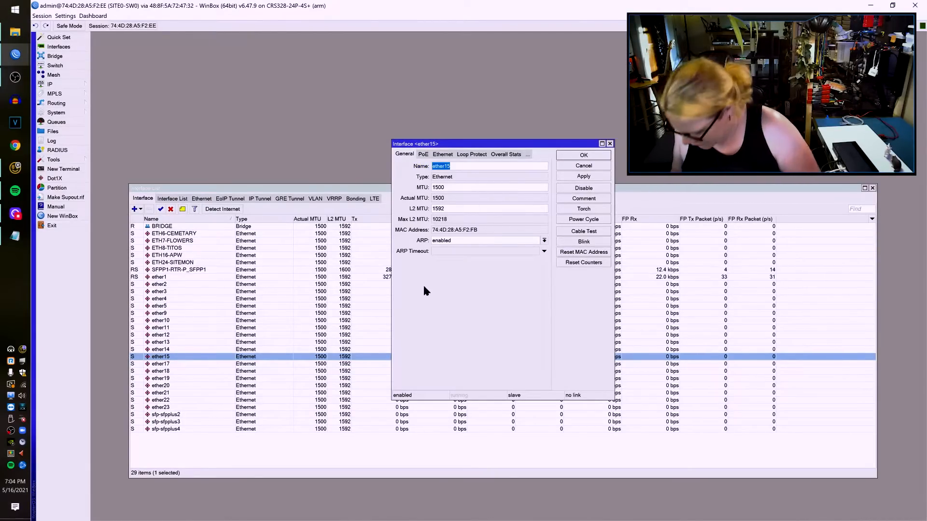
Step: Rename port ether15 as ETH15-APE
text(ETH15-APe)
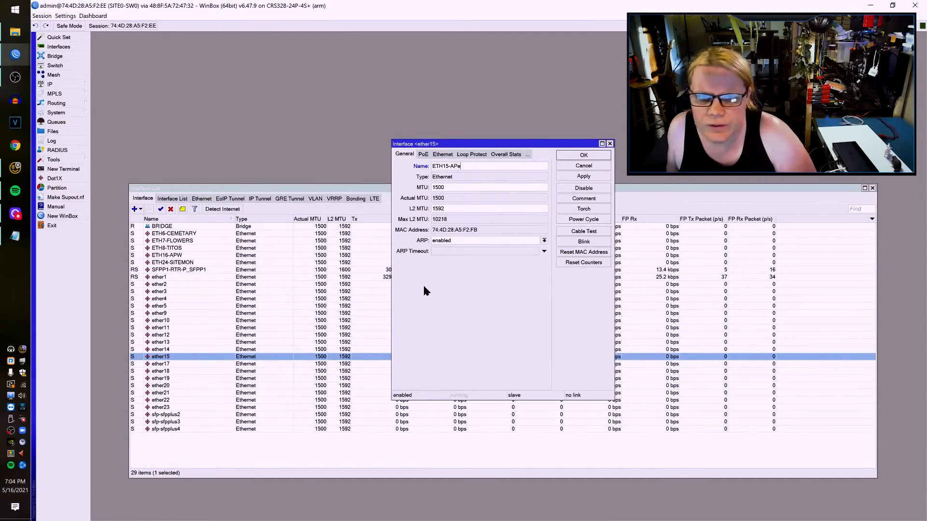
key(BackSpace)
text(E)
key(Return)
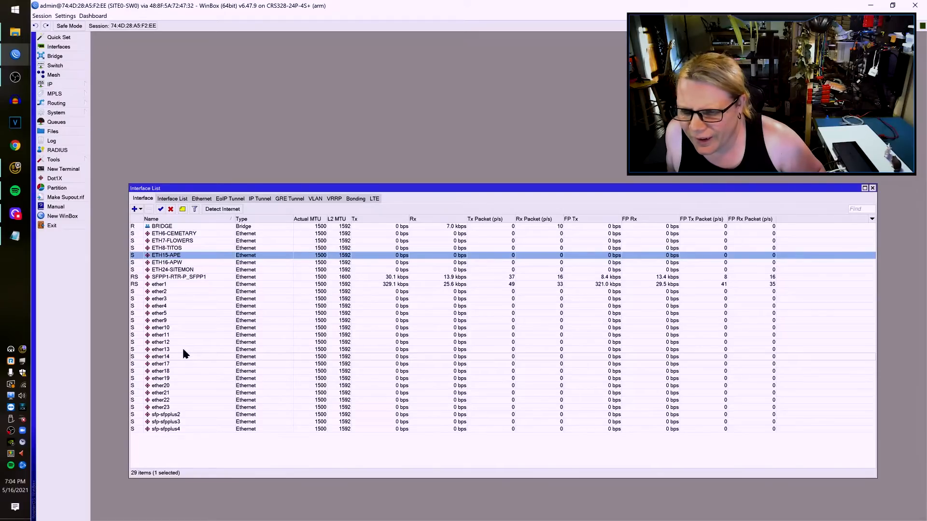
Step: Rename port ether14 as ETH14-APS
click(175, 358)
double_click(175, 359)
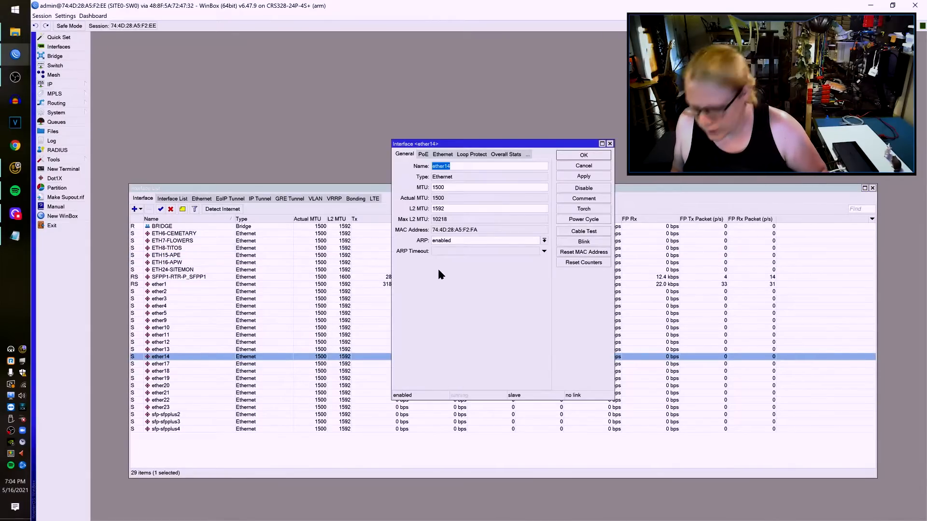
text(ETH14-AP)
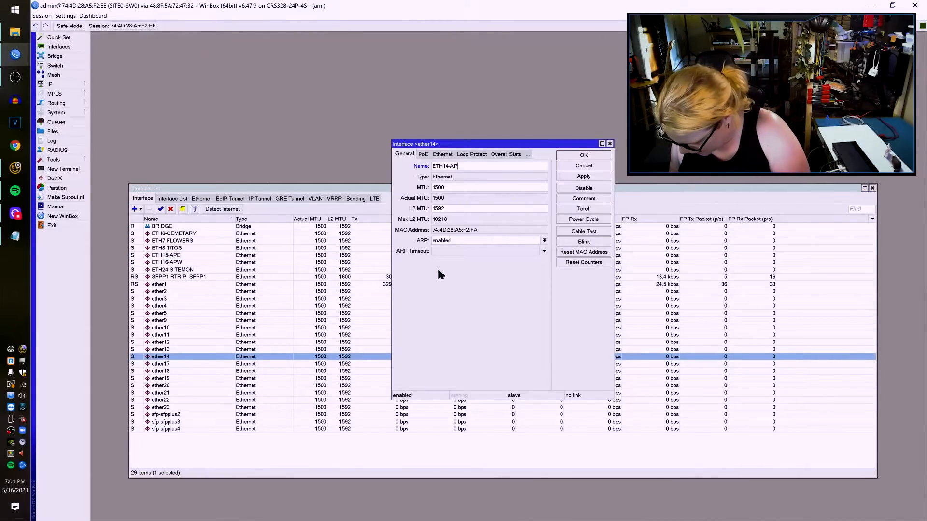
text(S)
key(Return)
Step: Rename port ether13 as ETH13-APN
click(166, 358)
double_click(166, 358)
text(ETH)
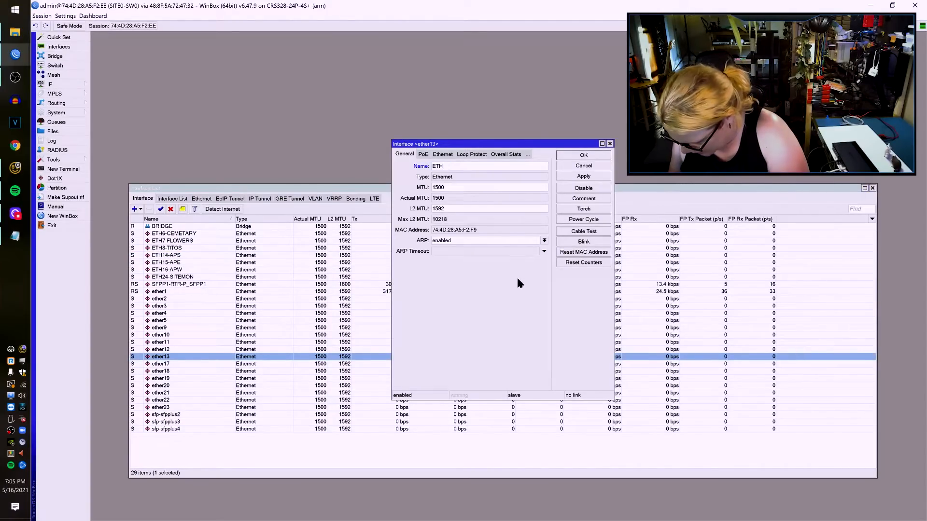
text(13-APN)
key(Return)
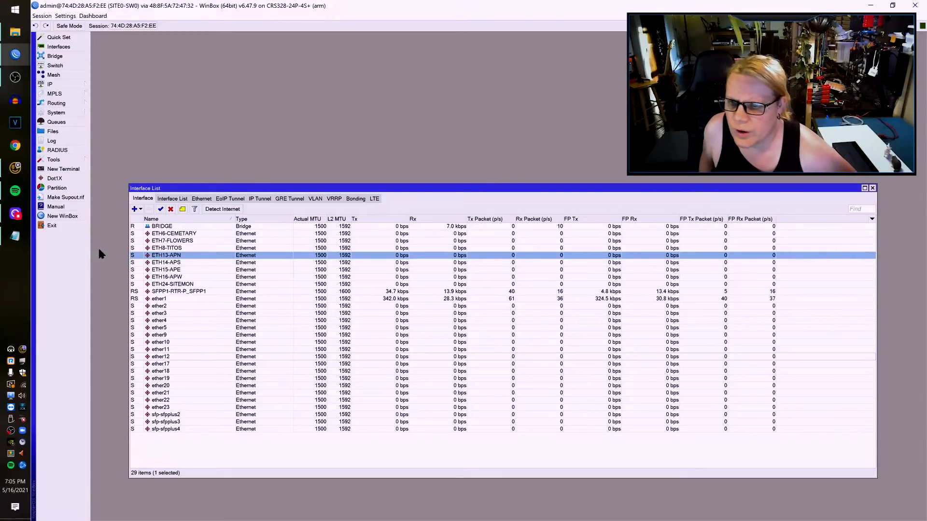
Step: Review the renamed ports in the interface list, from the ETH6 backhaul port through to the router uplink
click(191, 263)
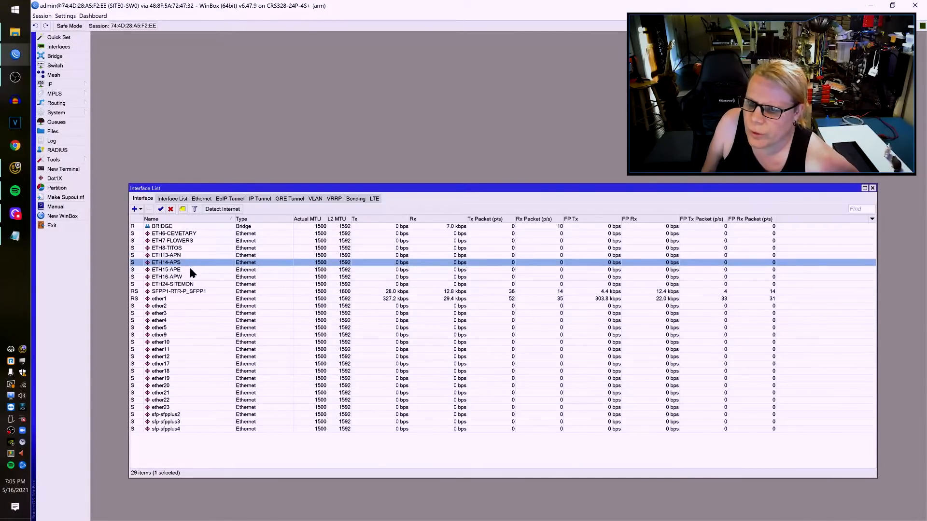
click(192, 277)
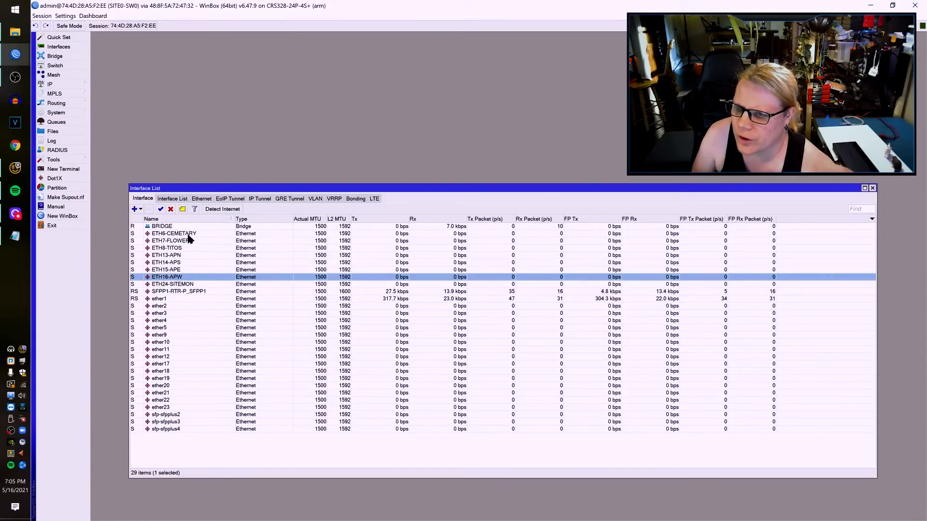
click(188, 234)
click(185, 242)
click(184, 248)
click(183, 255)
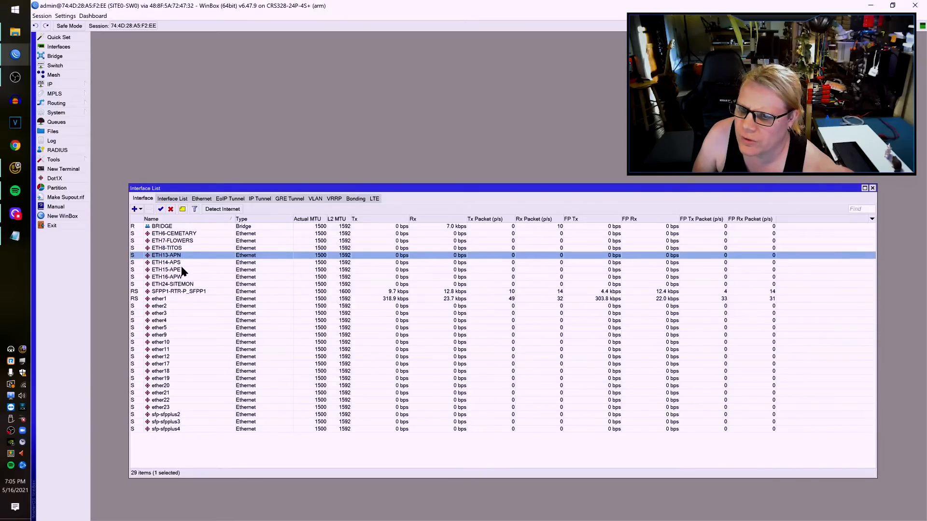
click(183, 270)
click(191, 285)
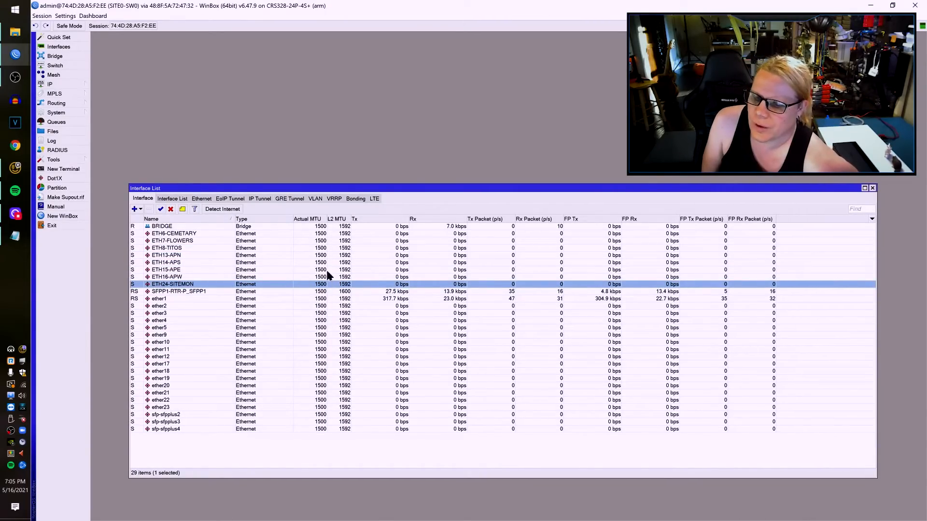
click(200, 292)
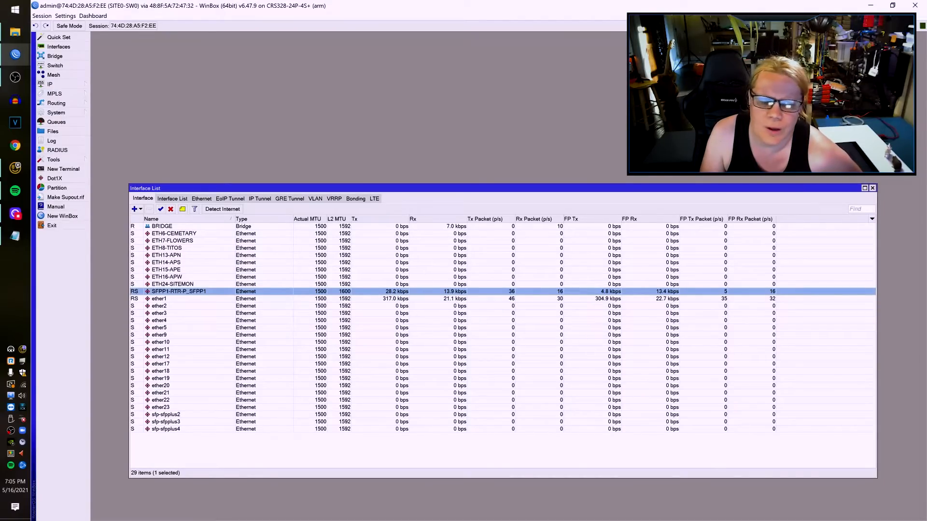
Step: Close the interface list and set the STP priority of the switch's BRIDGE to 2048 hex
click(872, 188)
key(Escape)
click(56, 56)
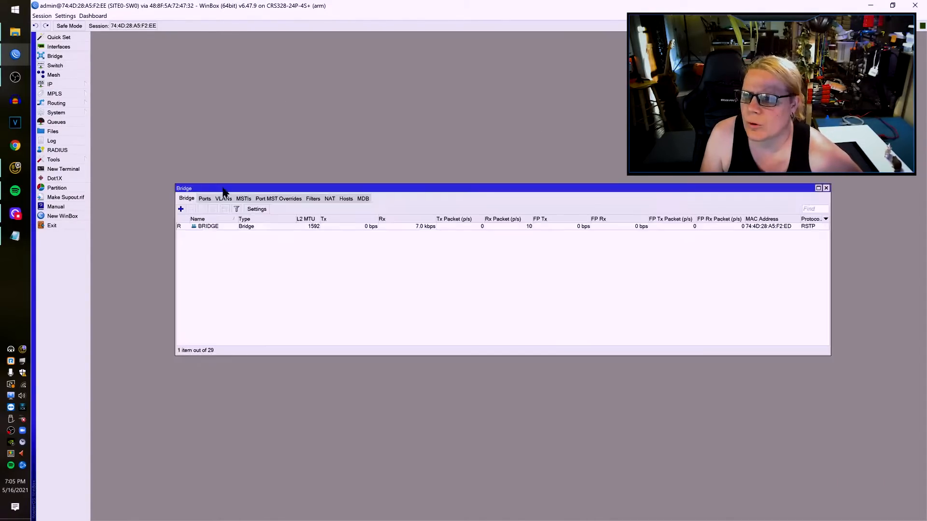
double_click(221, 225)
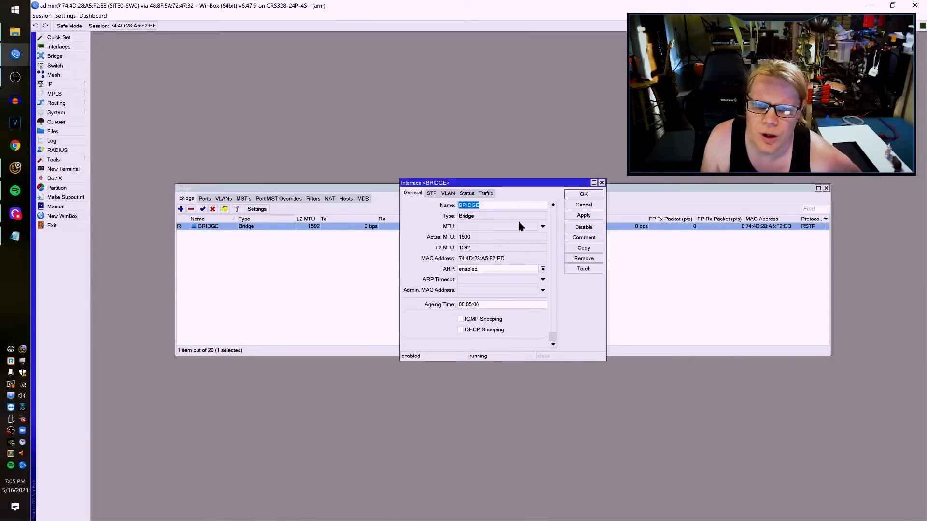
click(431, 193)
double_click(481, 218)
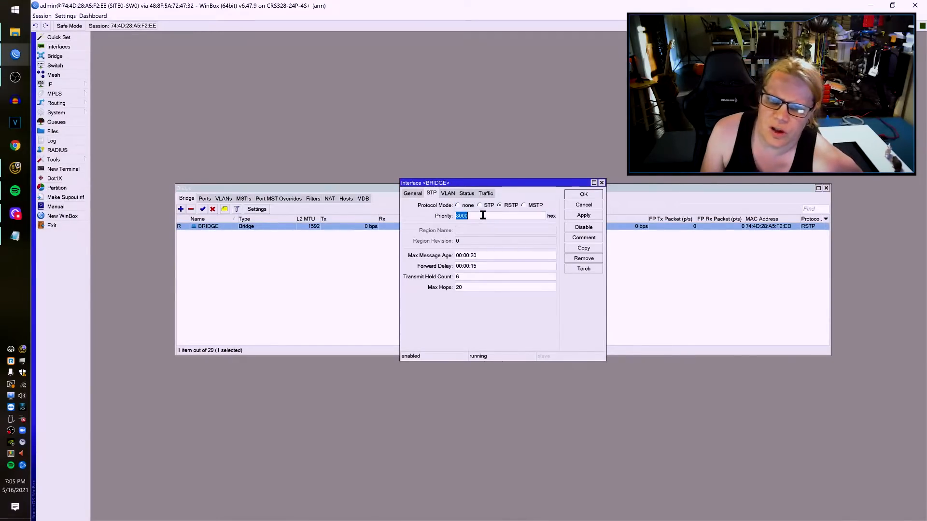
text(2048)
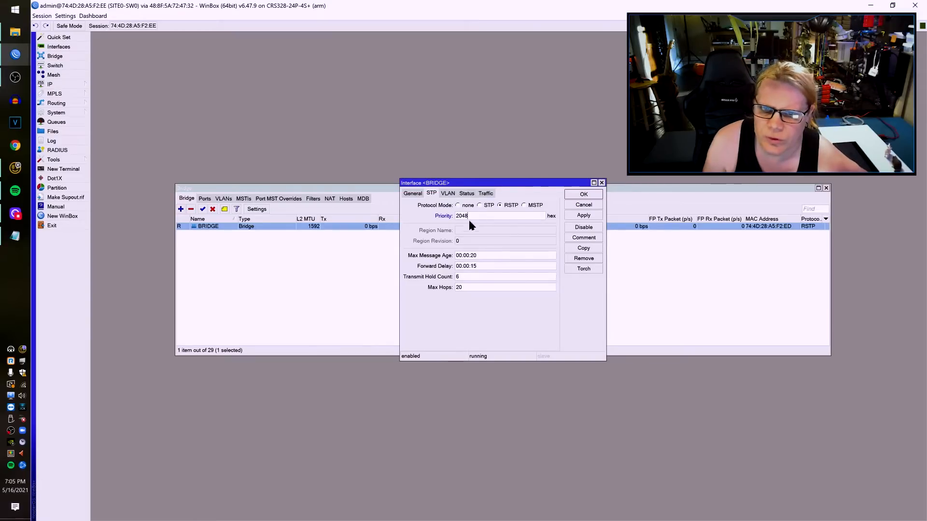
Step: Enable VLAN filtering on BRIDGE, accept the bridge changes and reconnect to the switch
click(448, 194)
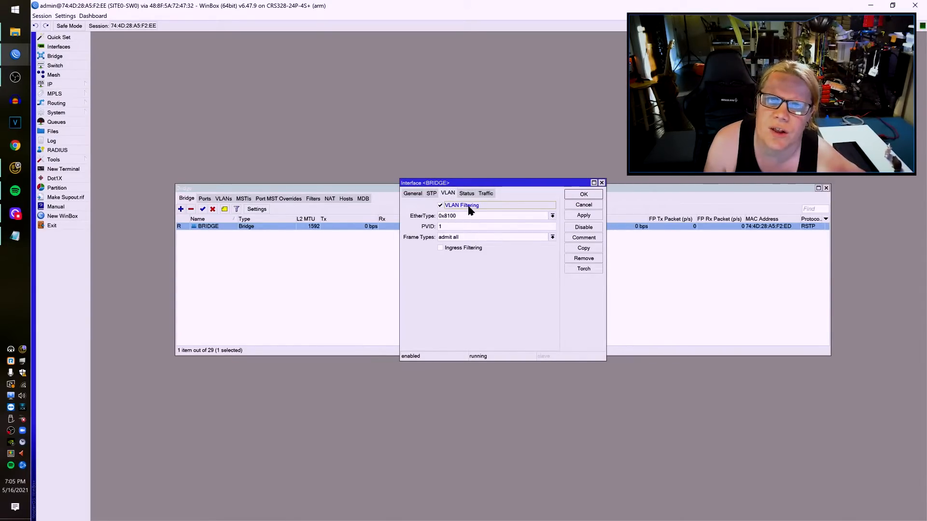
click(583, 194)
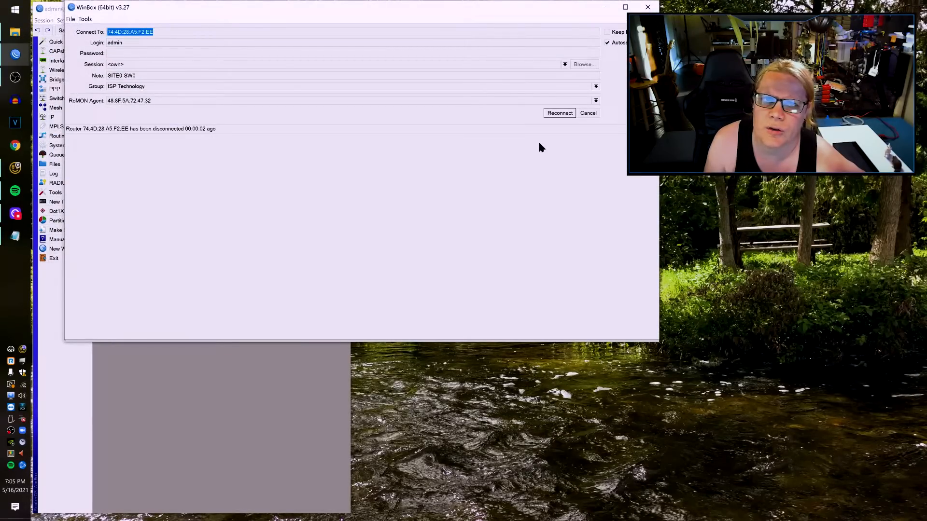
click(556, 118)
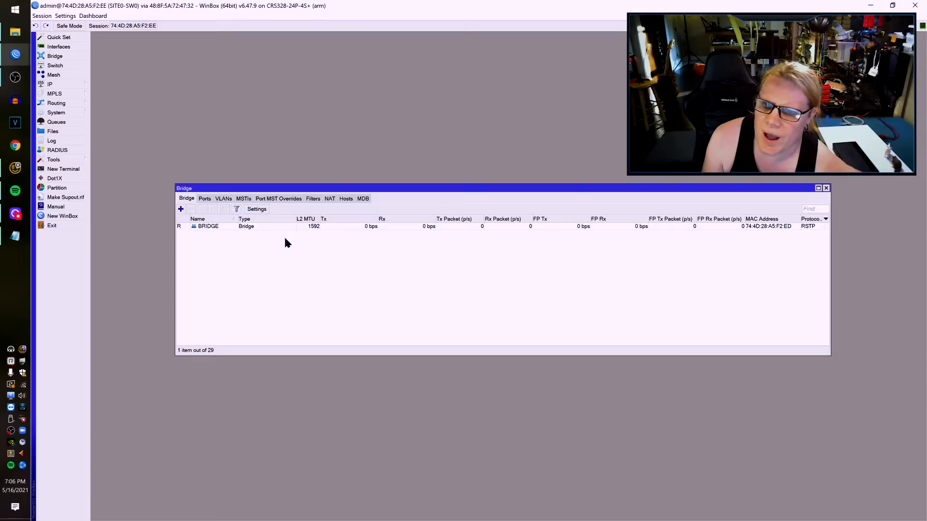
Step: List the bridge's ports with the full interface names readable and set the PVID of ETH6-CEMETARY to 106
click(205, 199)
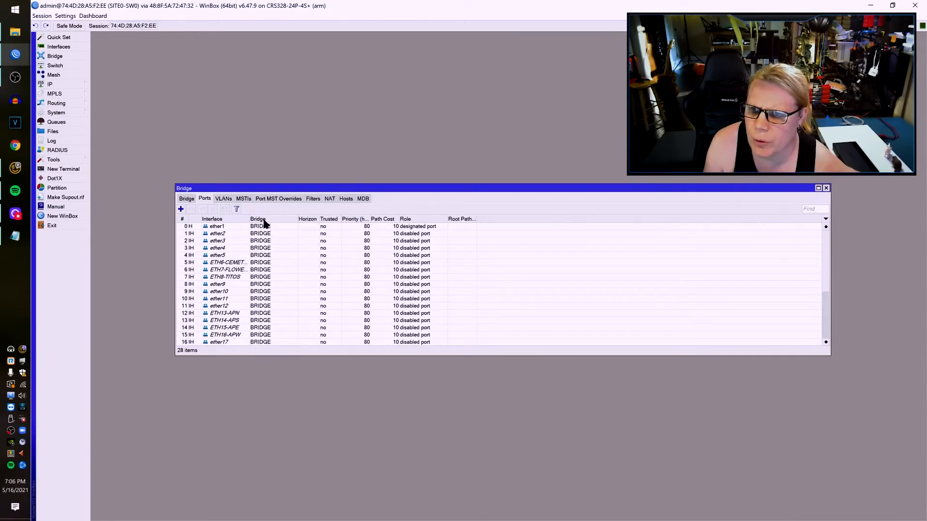
drag(248, 220, 294, 220)
drag(325, 356, 316, 463)
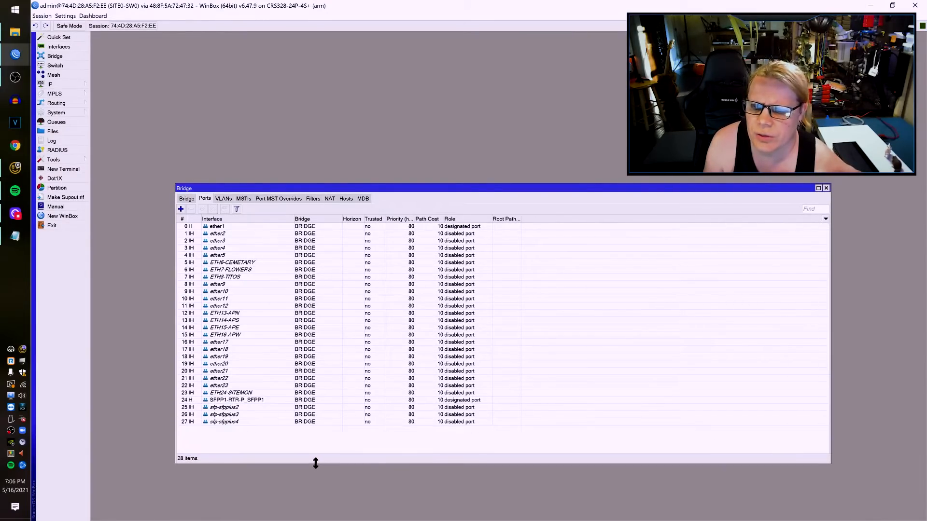
double_click(255, 263)
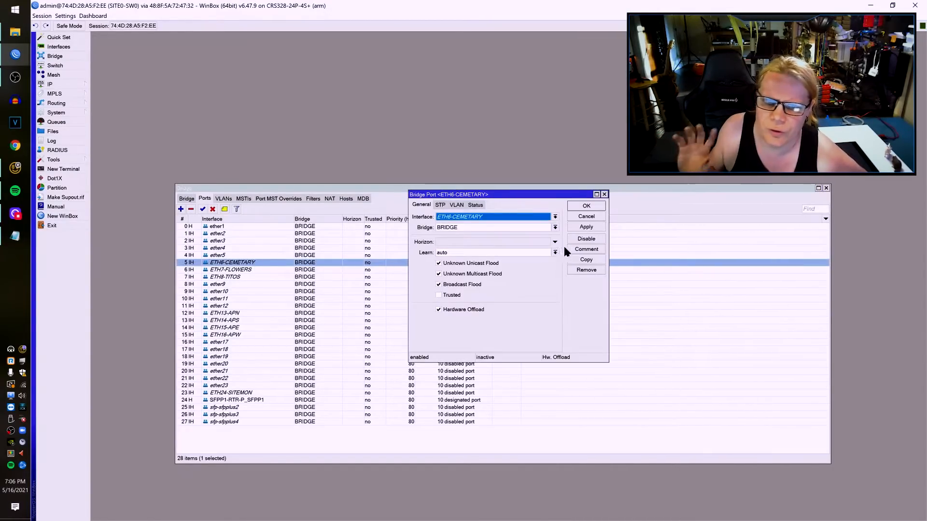
click(456, 204)
text(106)
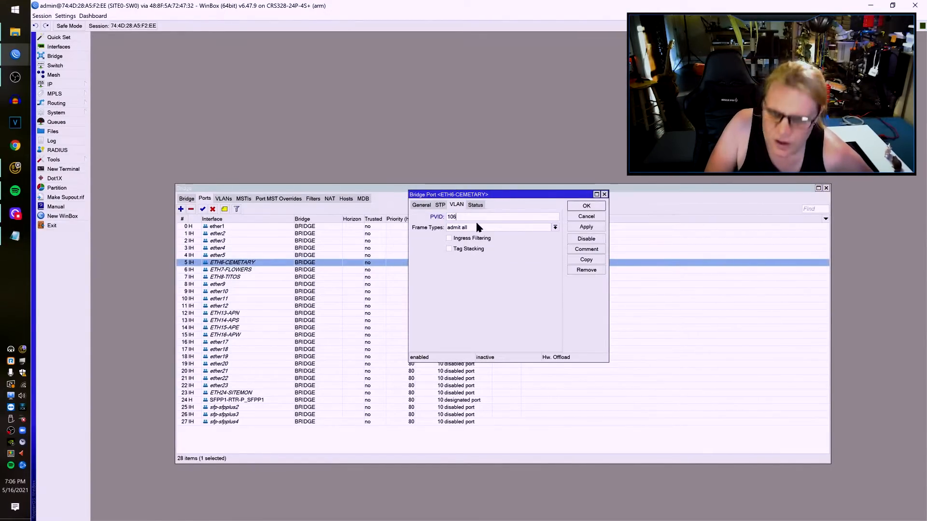
click(587, 206)
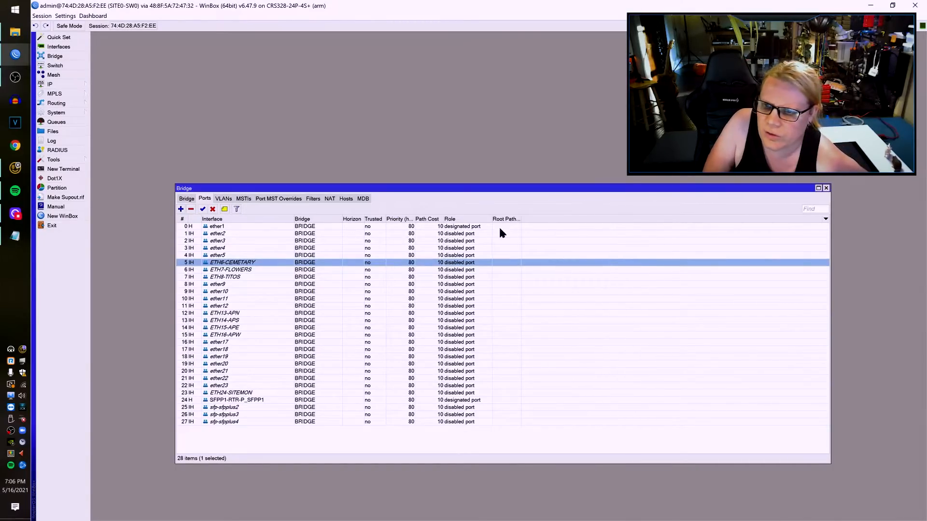
Step: Set the PVID of bridge port ETH7-FLOWERS to 107 and that of ETH8-TITOS to 108
double_click(316, 269)
text(107)
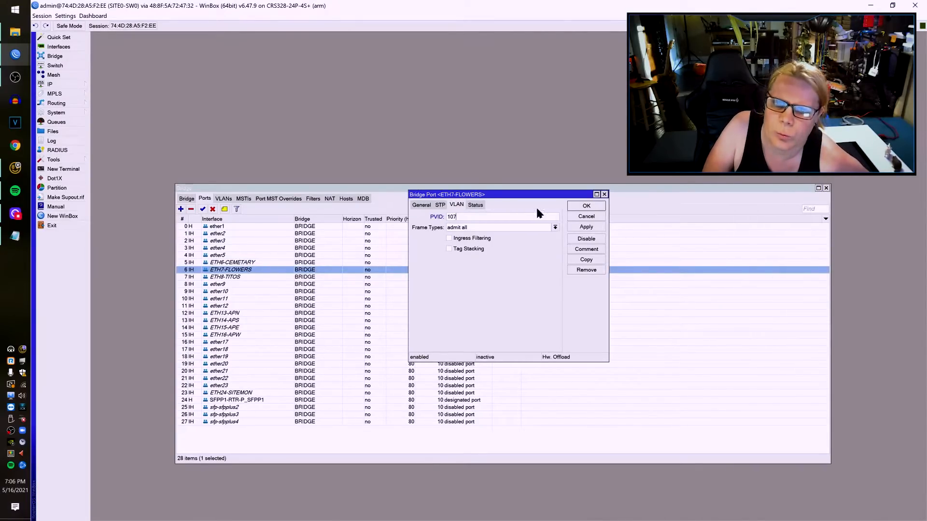
click(586, 206)
click(304, 277)
double_click(304, 278)
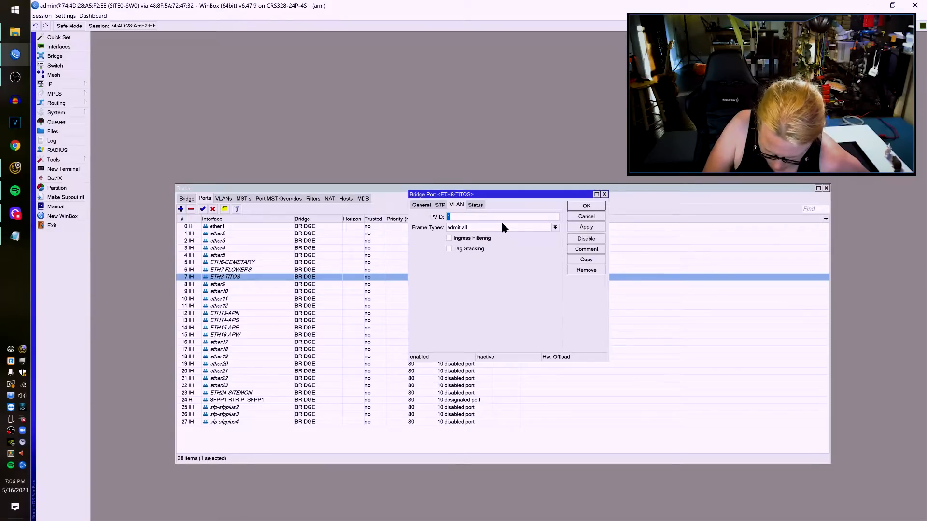
text(100)
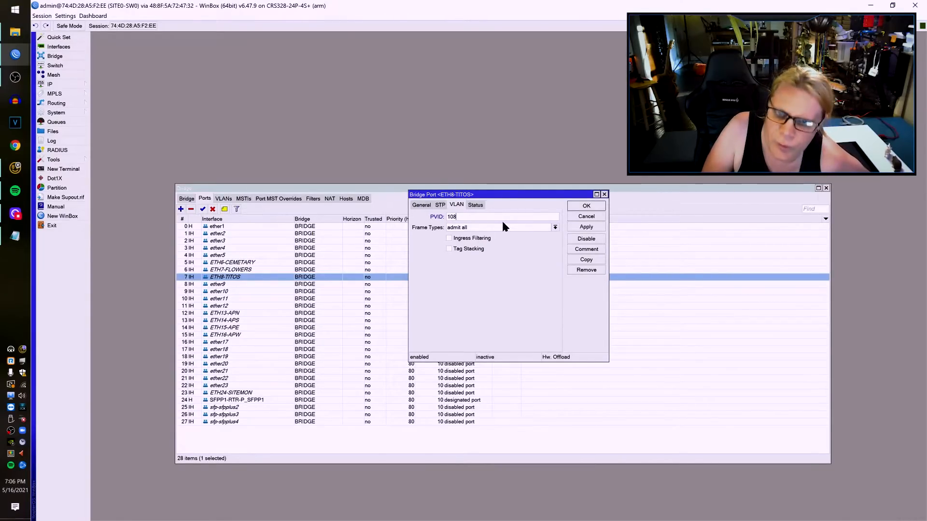
click(586, 206)
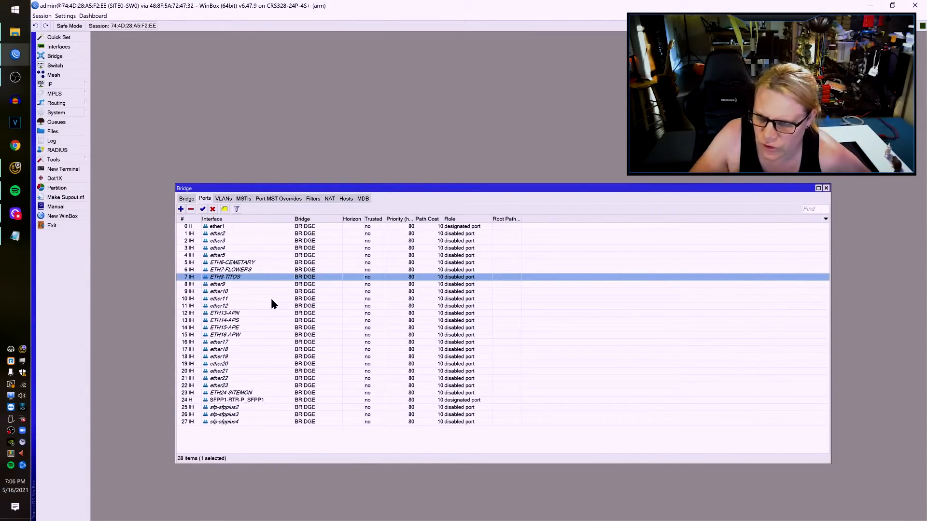
Step: Set the PVID of bridge port ETH13-APN to 4000
double_click(239, 313)
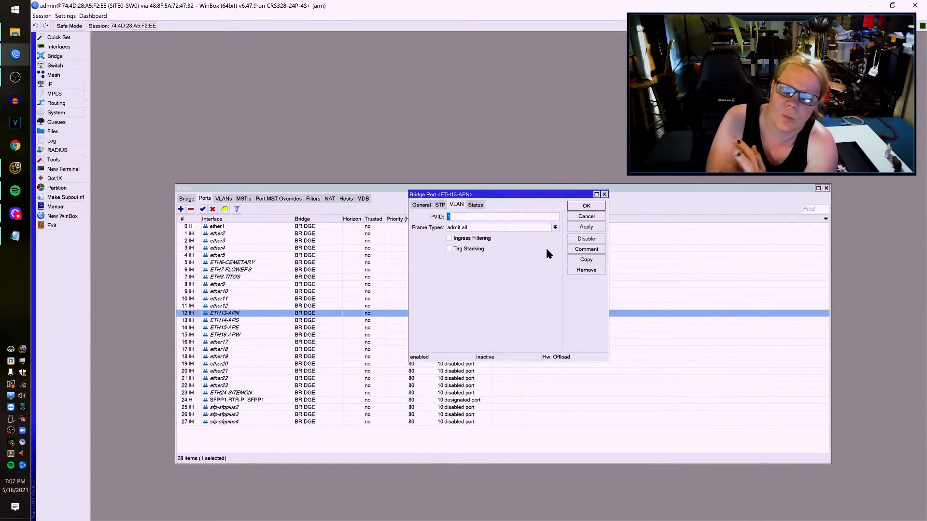
text(4000)
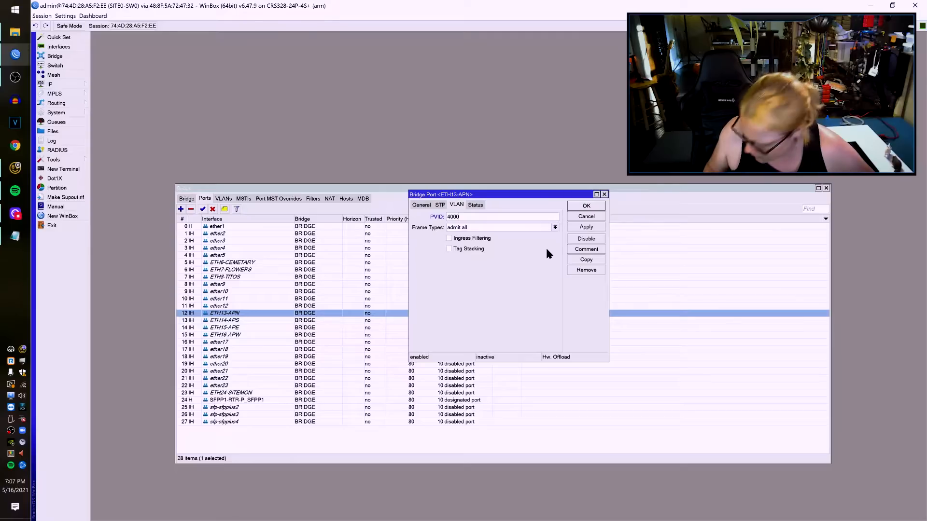
key(ctrl+a)
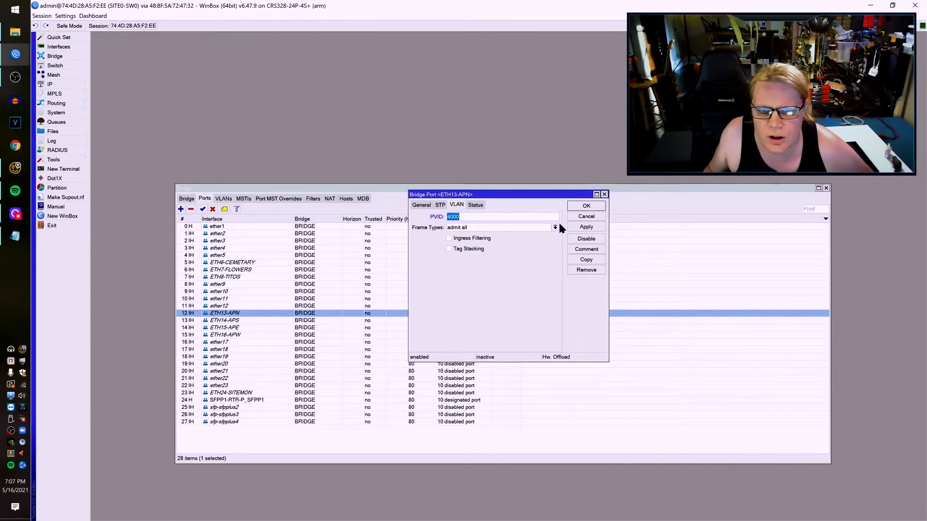
click(582, 206)
Step: Give bridge ports ETH14-APS, ETH15-APE and ETH16-APW the PVID 4000 as well
double_click(250, 320)
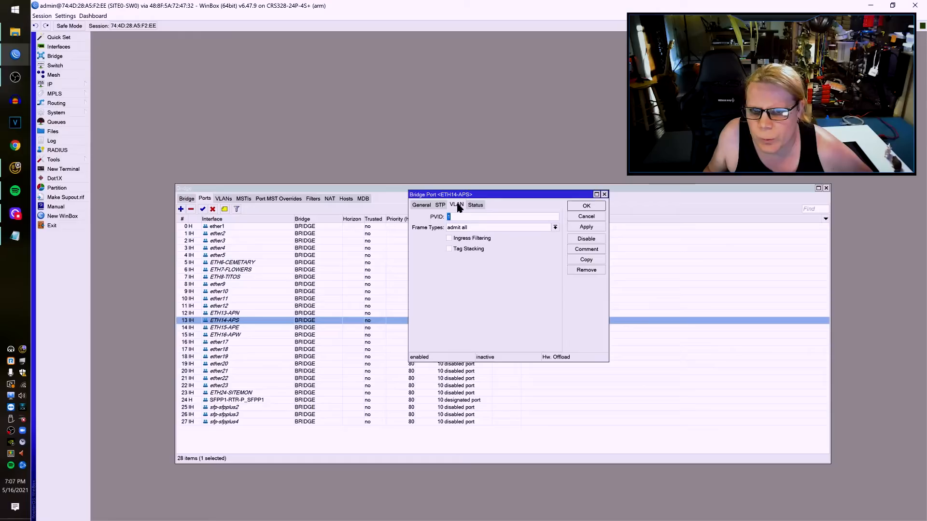
click(586, 206)
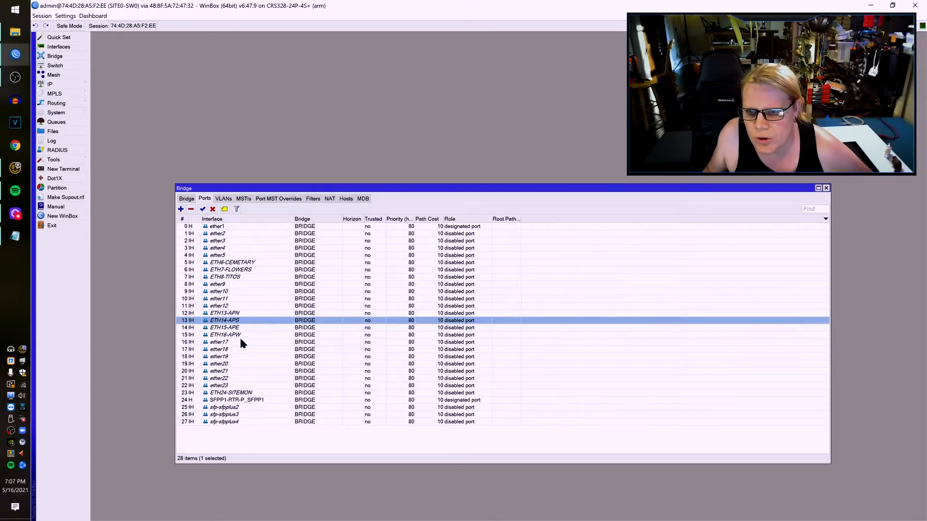
double_click(259, 328)
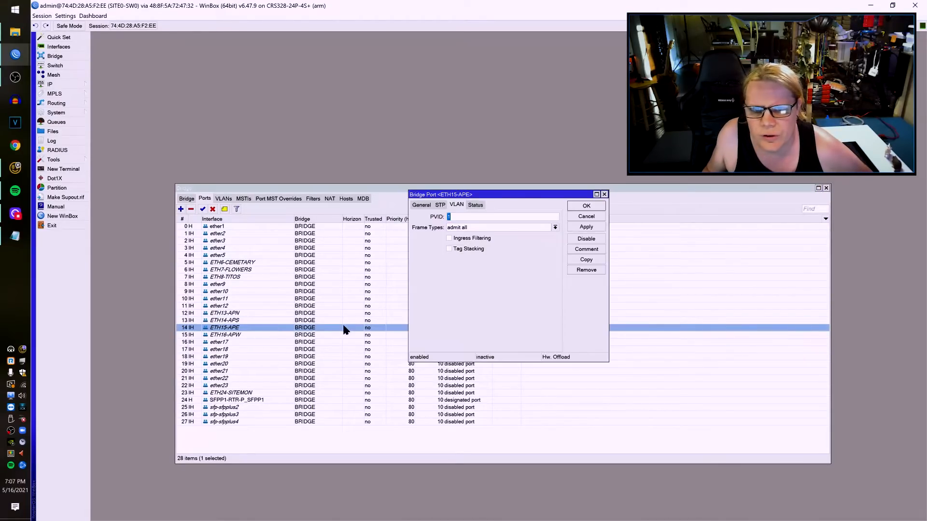
click(581, 208)
double_click(291, 335)
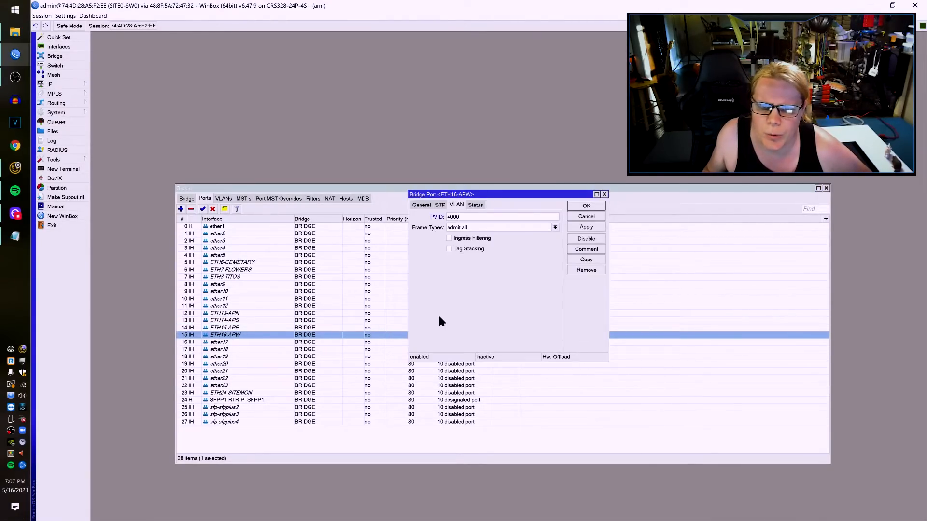
click(585, 207)
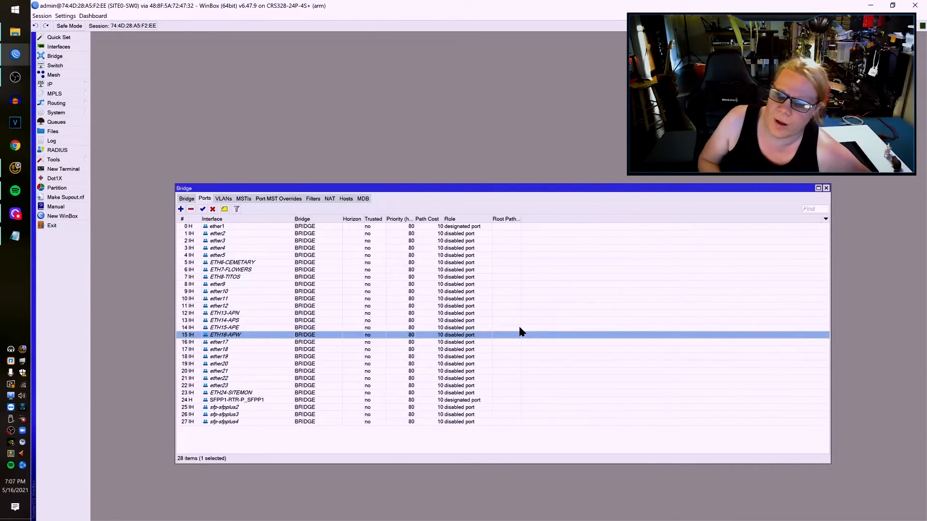
Step: Set the PVID of bridge port ETH24-SITEMON to 1001
double_click(243, 393)
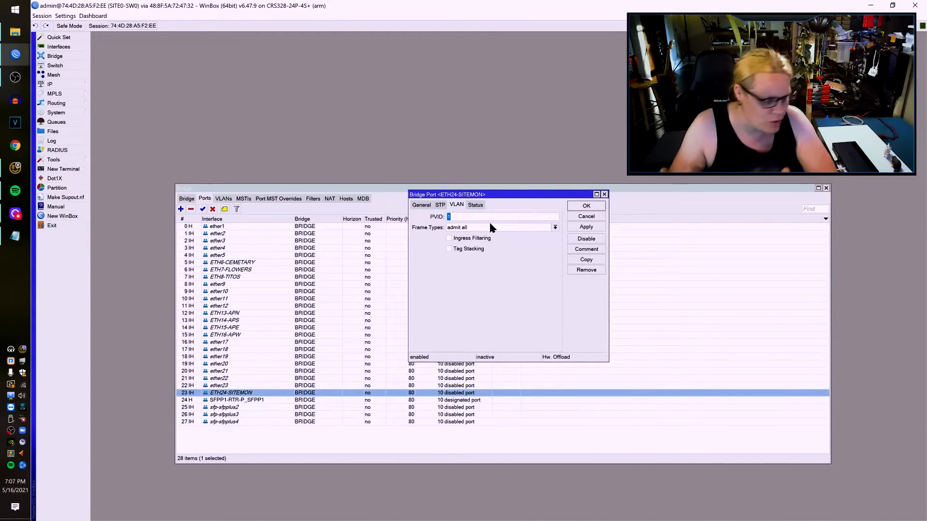
text(1001)
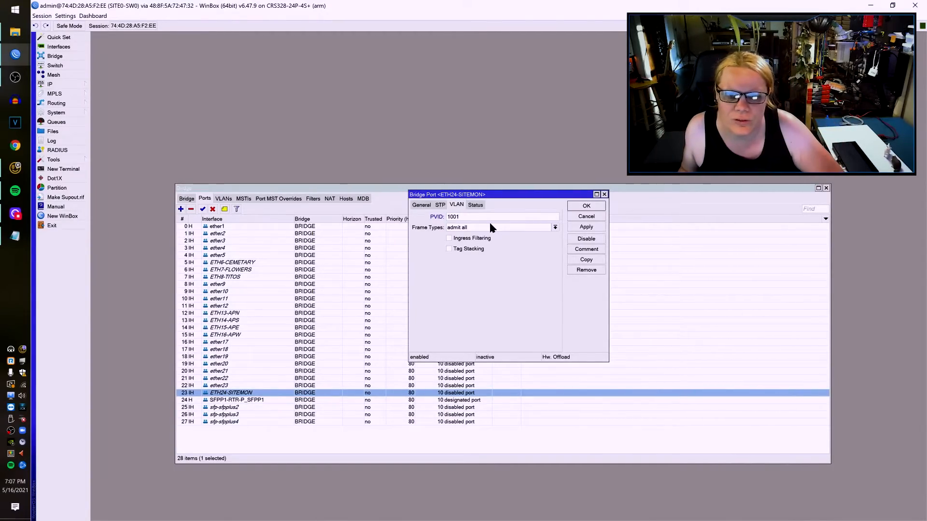
key(Return)
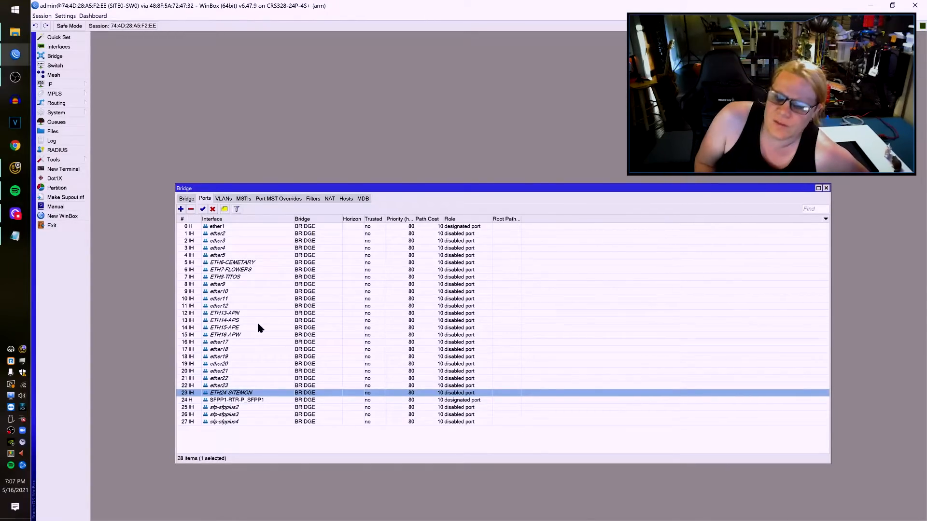
click(249, 400)
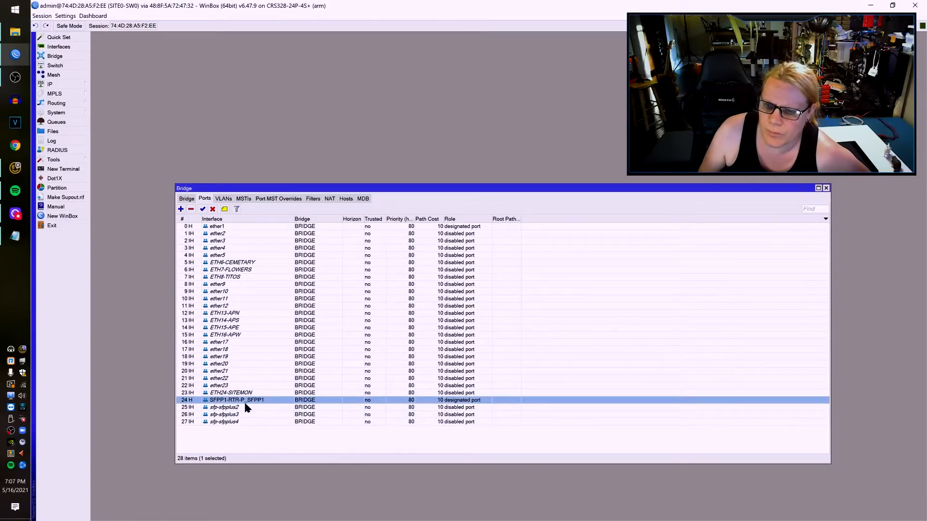
Step: Copy the dynamic VLAN 1001 entry into a new bridge VLAN and make ETH13-APN its first tagged port
click(224, 198)
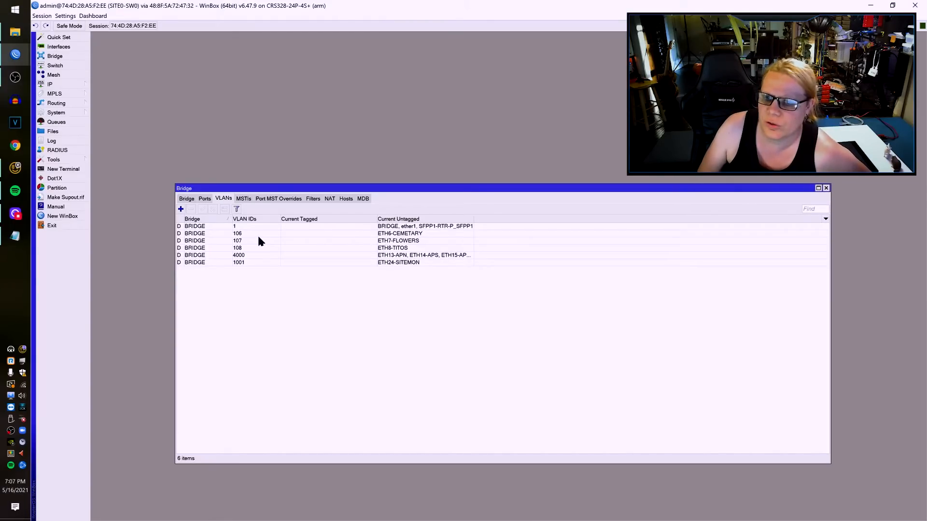
double_click(257, 263)
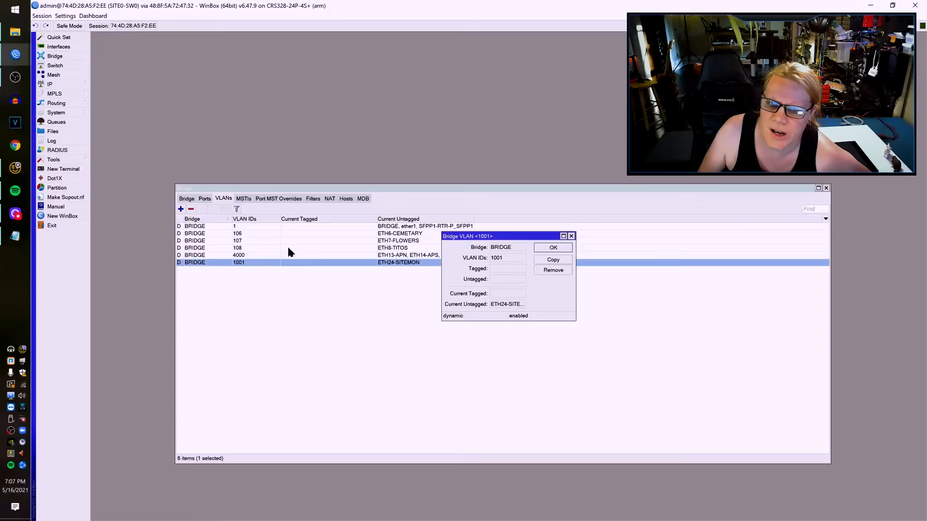
click(550, 260)
click(507, 265)
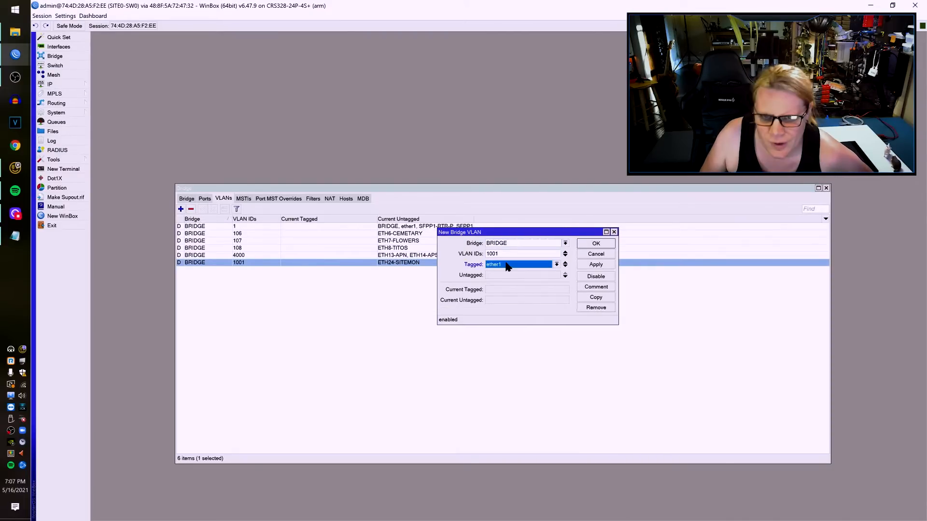
click(535, 265)
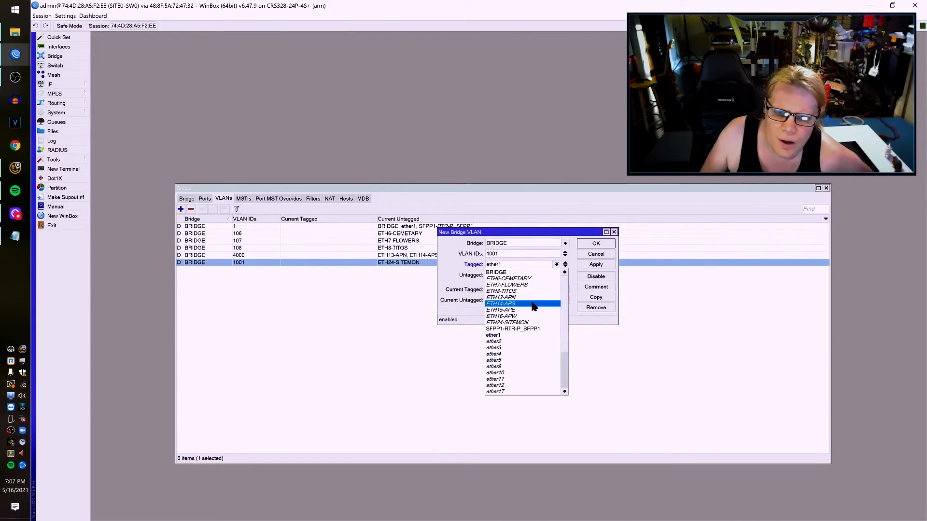
click(537, 298)
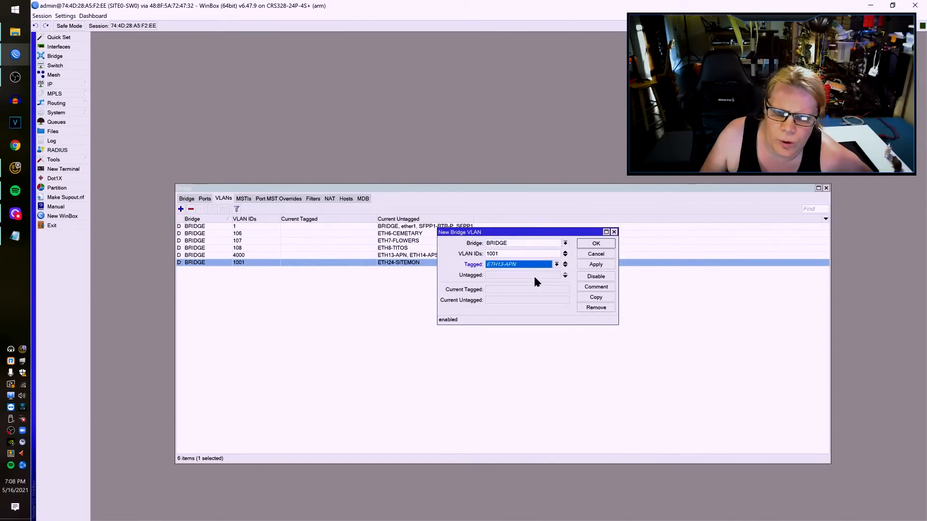
Step: Add ETH14-APS, ETH15-APE, ETH16-APW and SFPP1-RTR-P_SFPP1 as further tagged ports of the new VLAN 1001
click(565, 267)
click(523, 314)
click(564, 277)
click(519, 331)
click(556, 296)
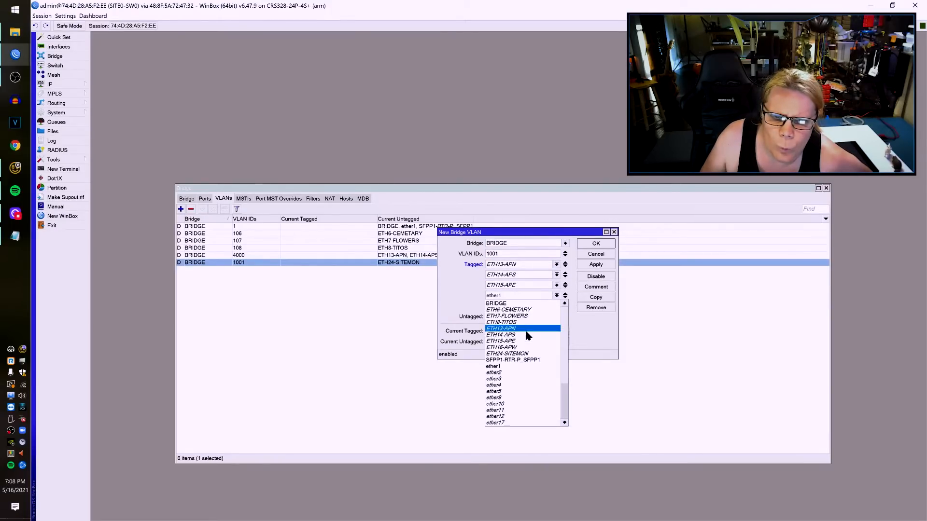
click(523, 347)
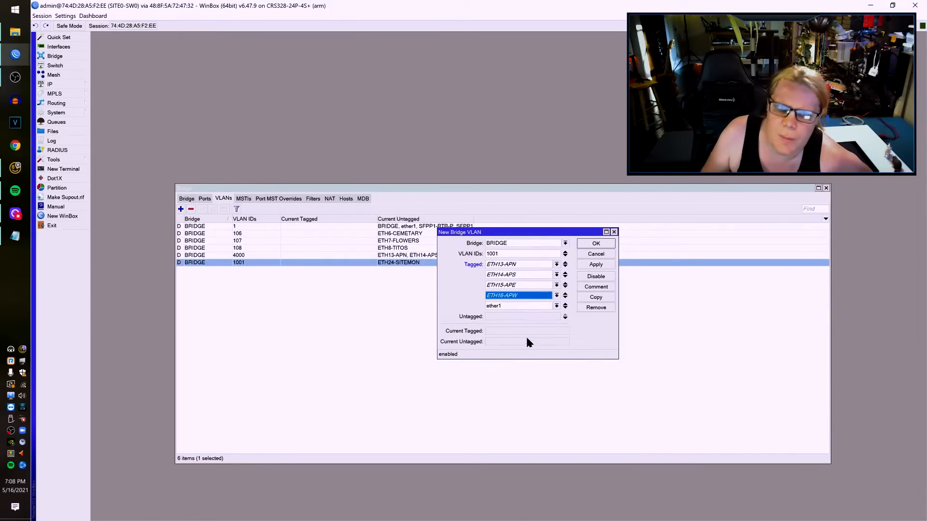
click(556, 307)
click(530, 370)
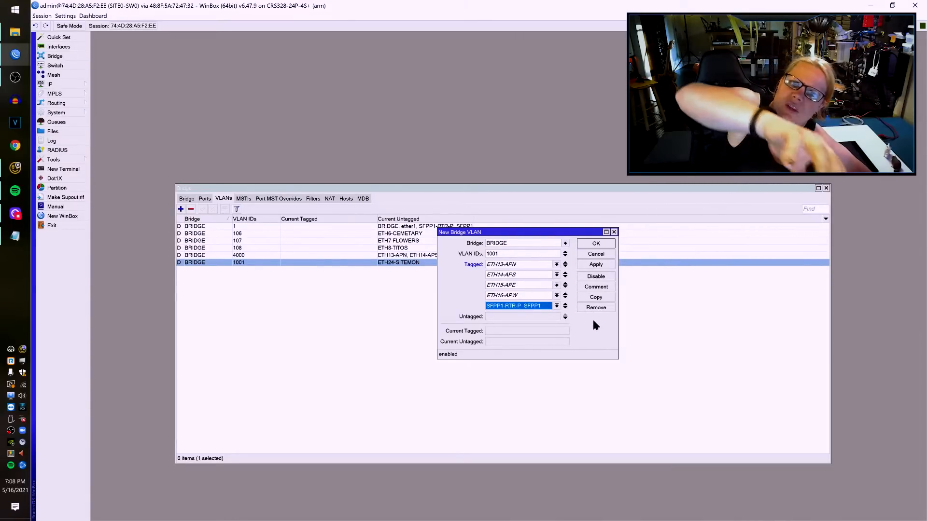
Step: Set ETH24-SITEMON as the untagged port of VLAN 1001 and apply the new entry
click(549, 318)
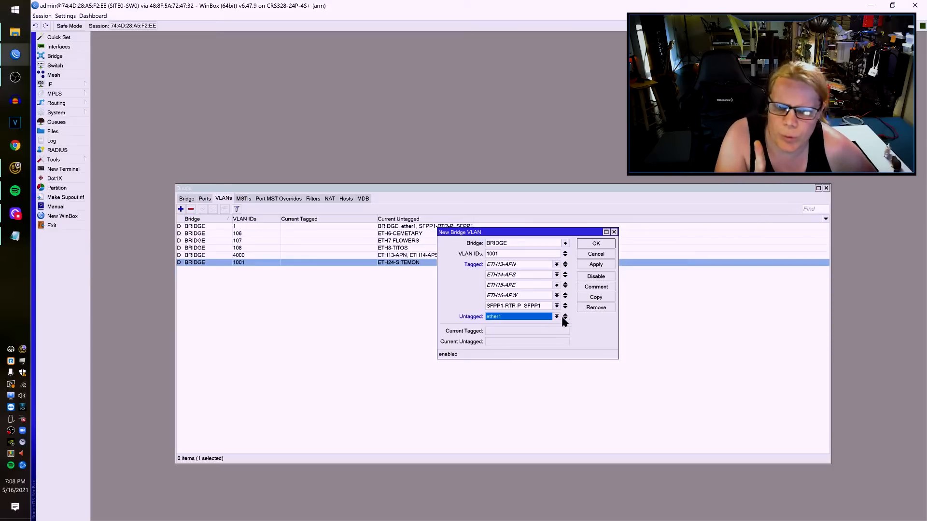
click(556, 316)
click(526, 377)
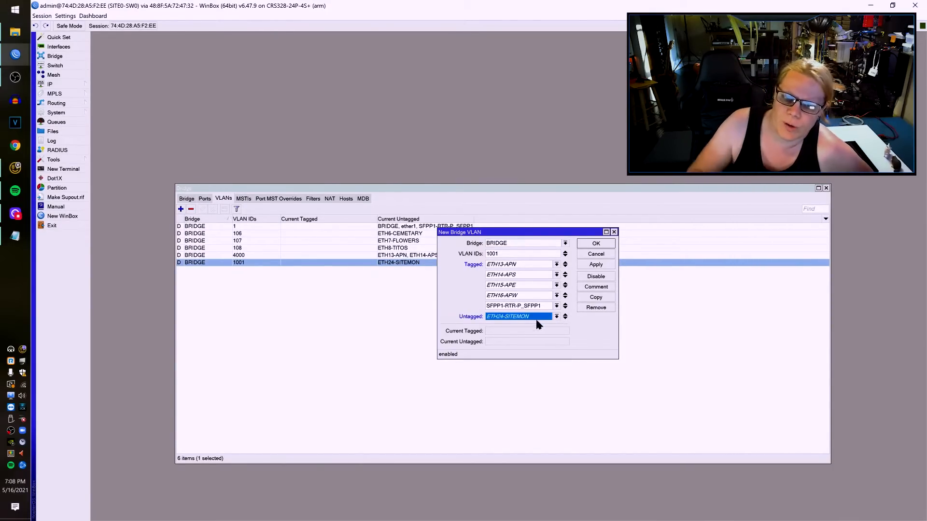
click(595, 266)
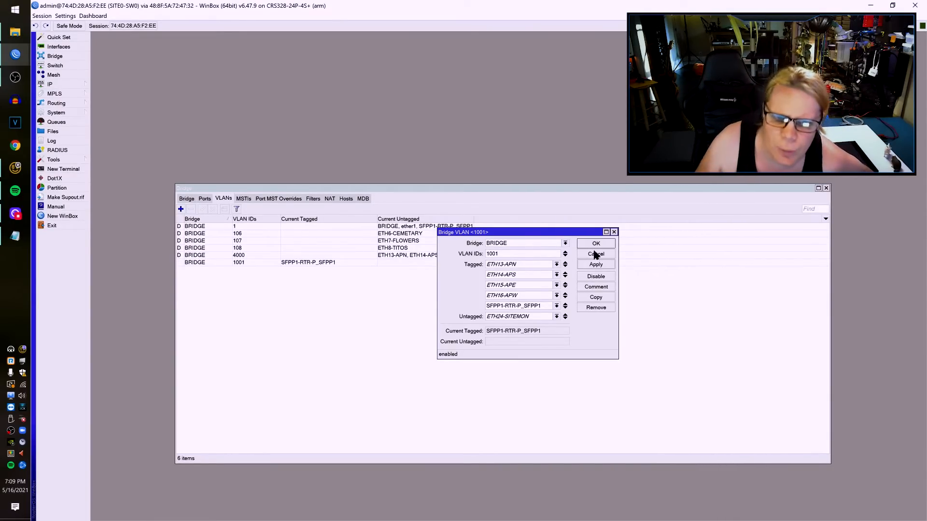
Step: Comment the VLAN 1001 entry as LM MGMT and accept it
click(597, 288)
text(LM MGMT)
key(Return)
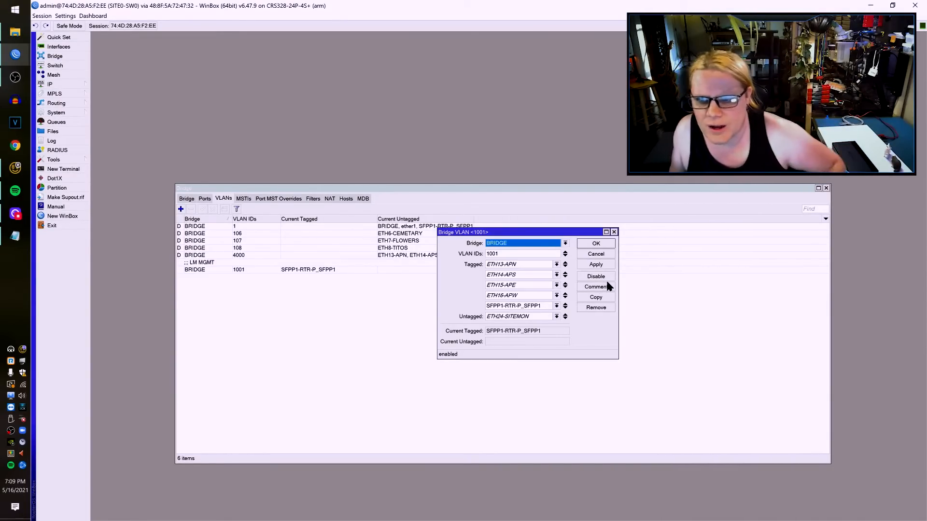
click(595, 244)
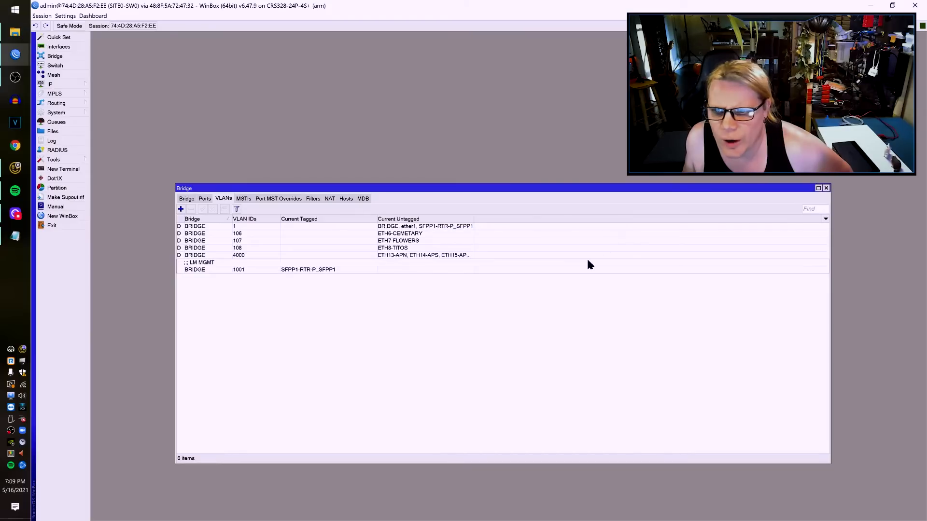
Step: Copy the dynamic VLAN 4000 entry into a new bridge VLAN and set SFPP1-RTR-P_SFPP1 as its tagged port
double_click(275, 254)
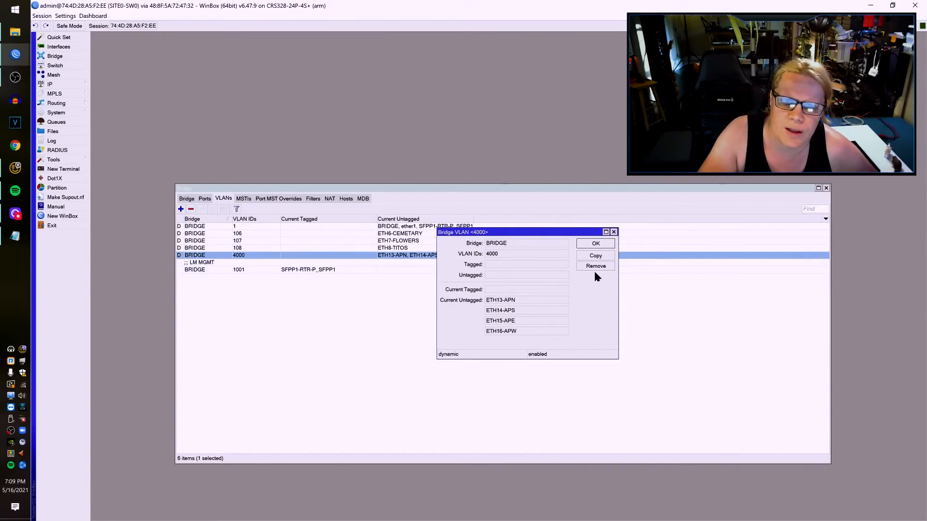
click(595, 256)
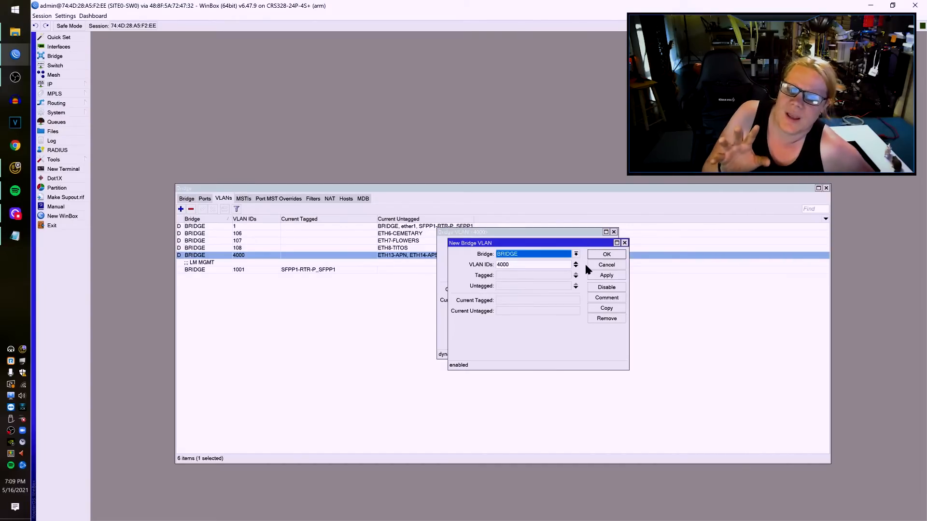
click(555, 279)
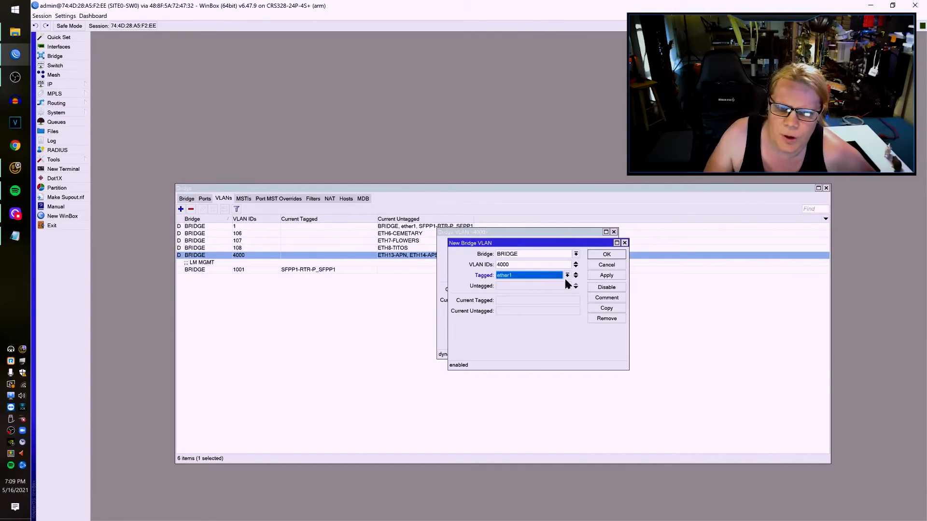
click(568, 275)
click(552, 342)
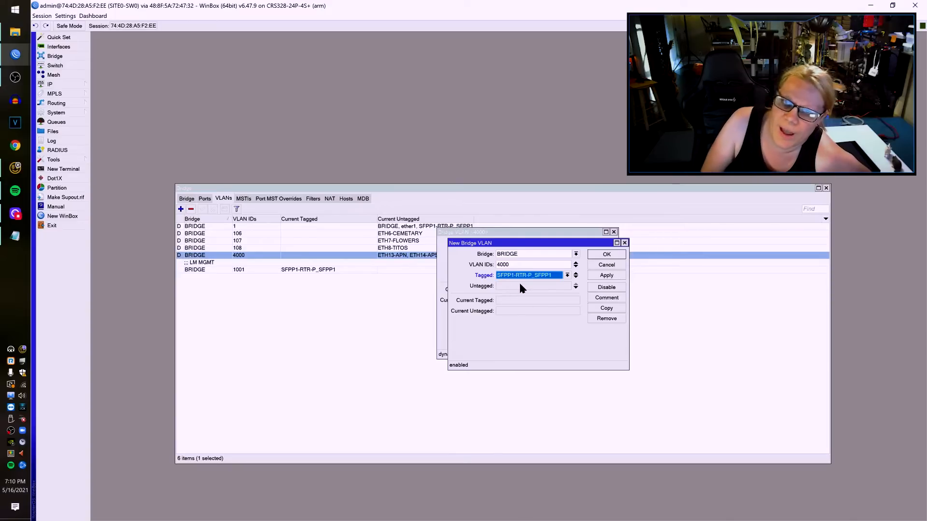
Step: Add ETH13-APN, ETH14-APS, ETH15-APE and ETH16-APW as untagged ports of the new VLAN 4000 and accept the entry
click(545, 286)
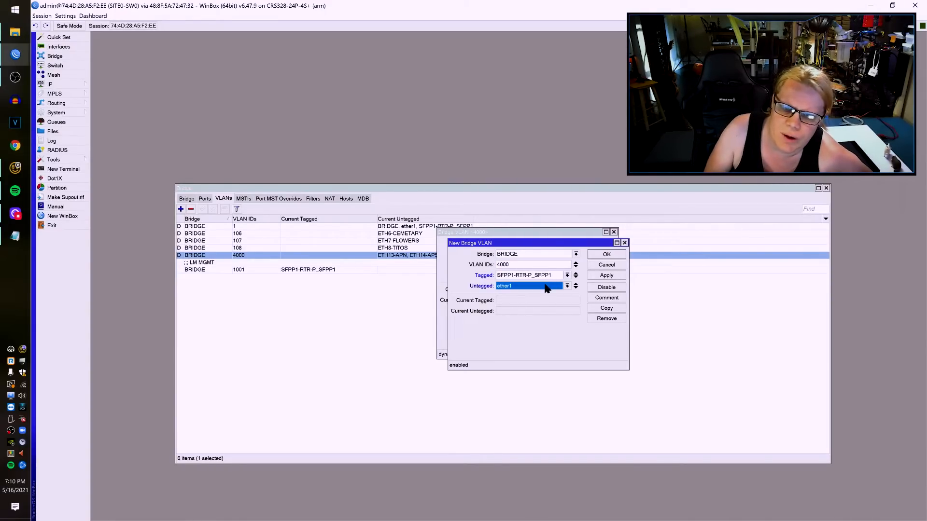
click(576, 288)
click(577, 289)
click(575, 287)
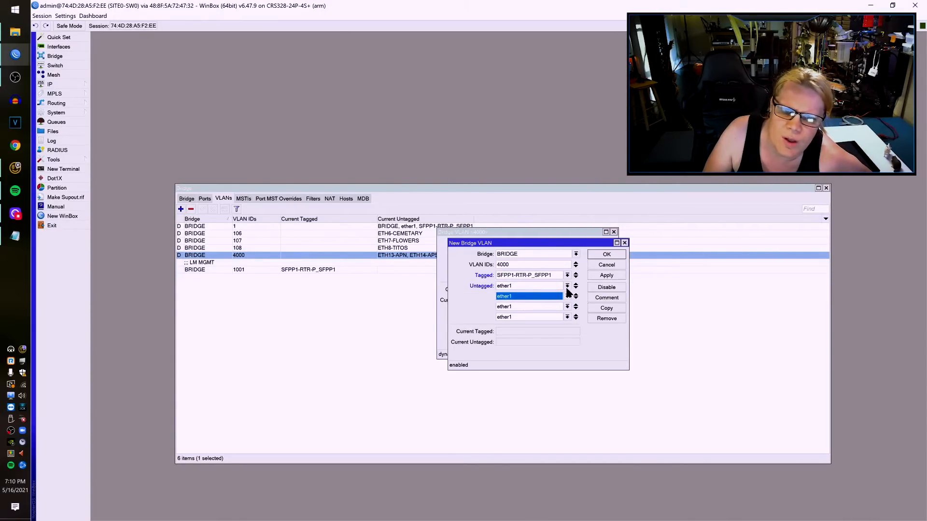
click(568, 287)
click(541, 319)
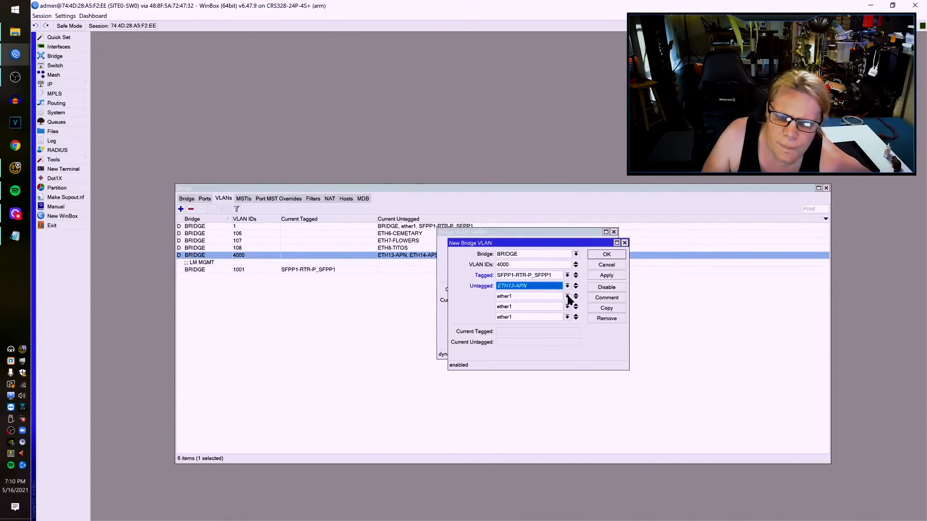
click(567, 296)
click(538, 331)
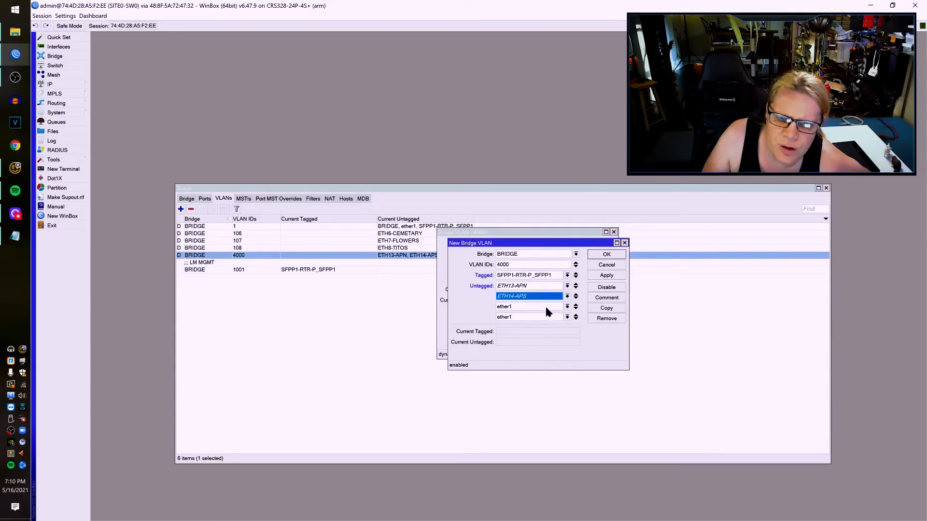
click(567, 307)
click(541, 352)
click(567, 318)
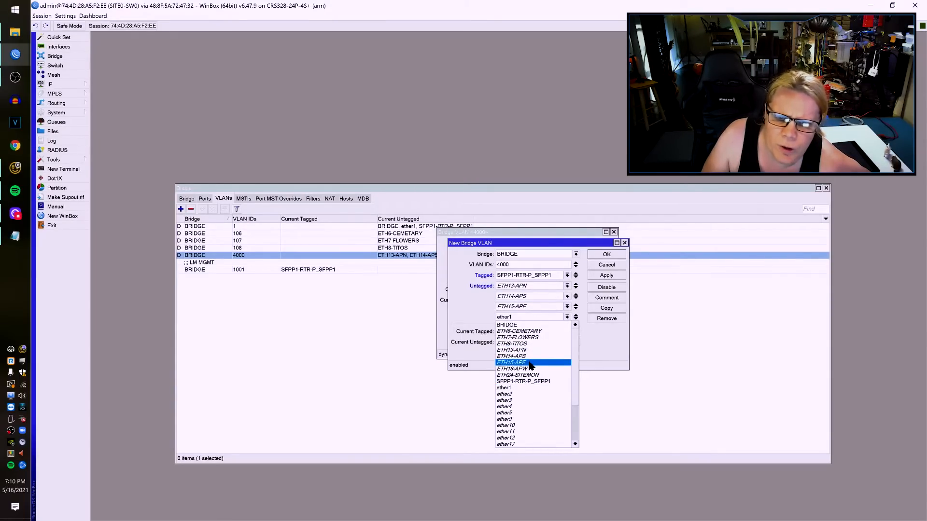
click(528, 368)
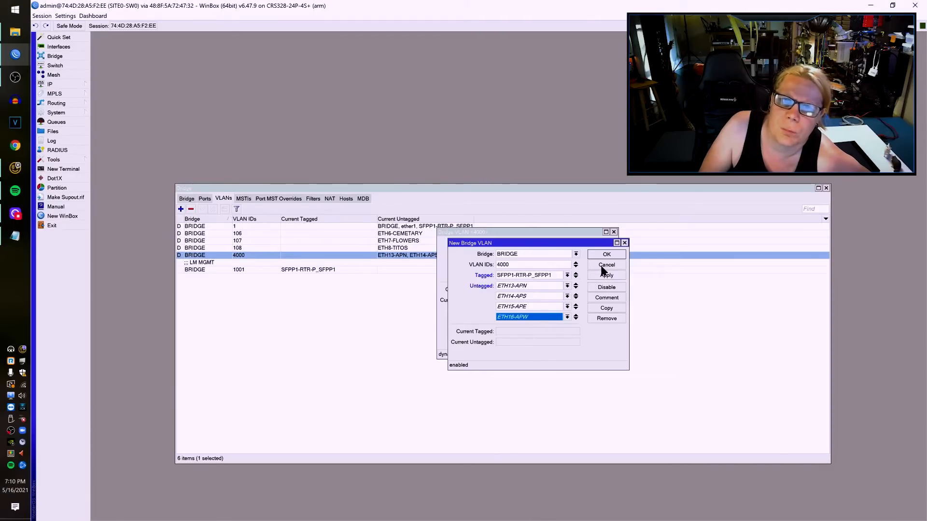
click(606, 254)
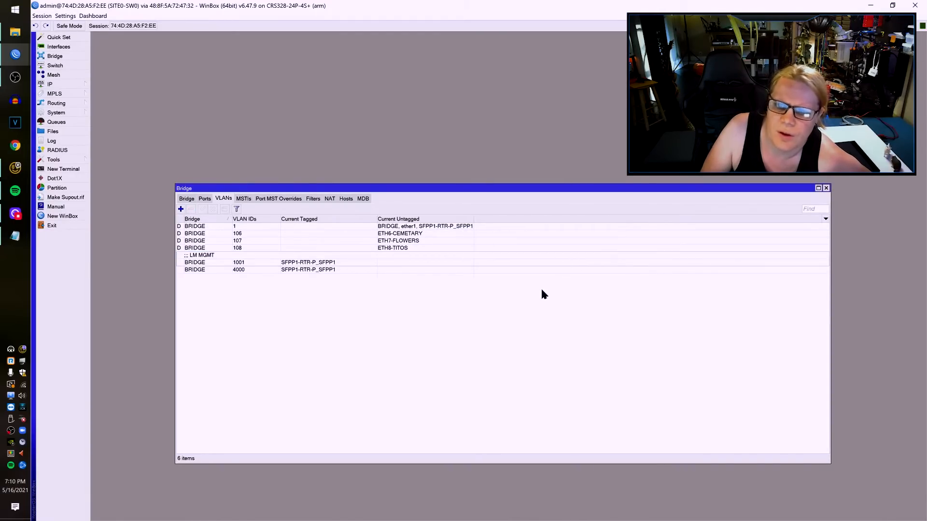
Step: Comment the VLAN 4000 entry as Lastmile and accept it
double_click(331, 270)
click(607, 287)
text(Lastmile)
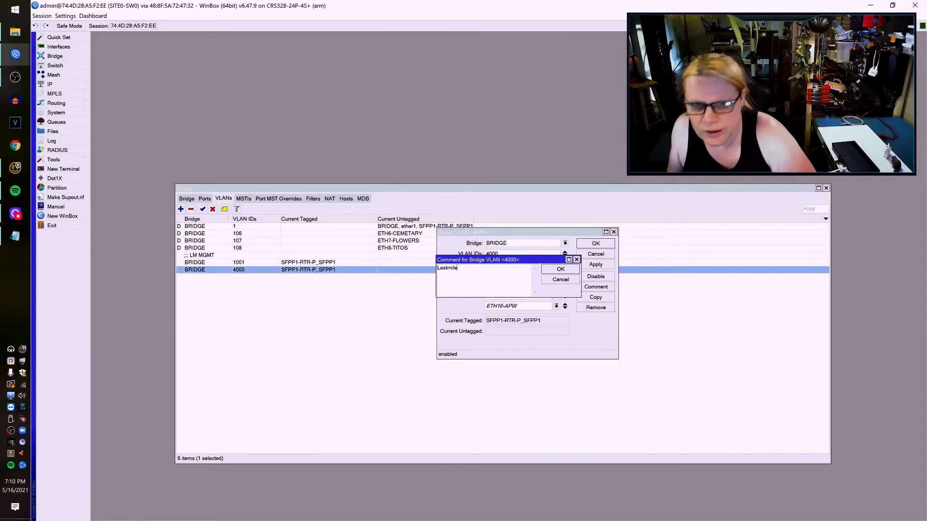
key(Return)
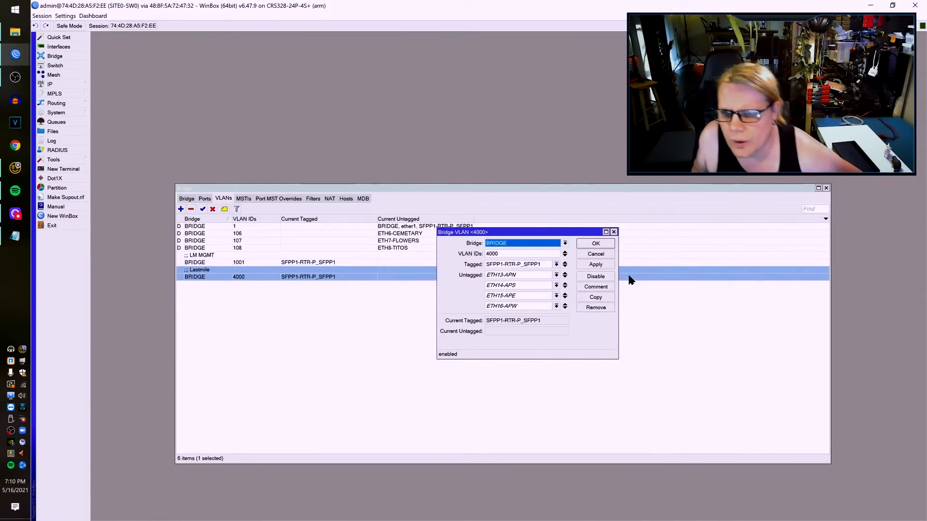
click(598, 244)
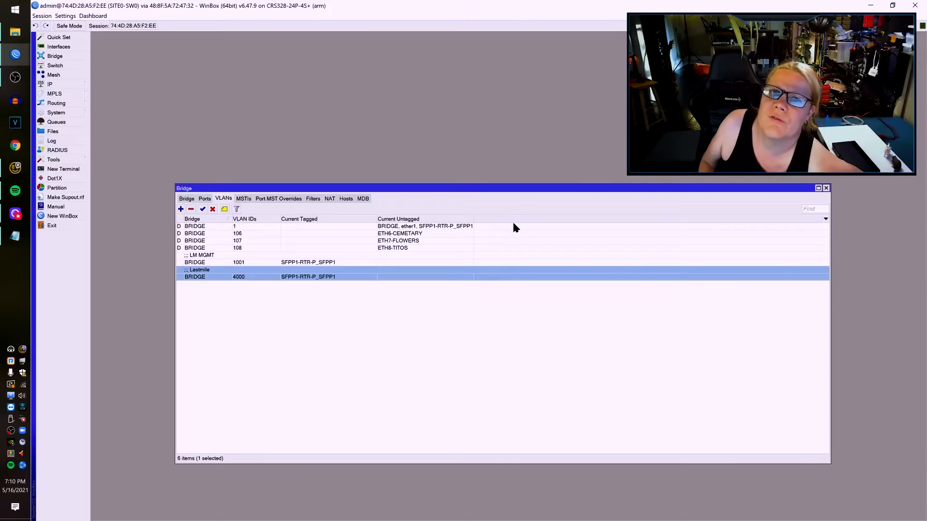
Step: Create a static VLAN 108 entry from a copy of the dynamic one, with SFPP1-RTR-P_SFPP1 tagged and ETH8-TITOS untagged
double_click(283, 248)
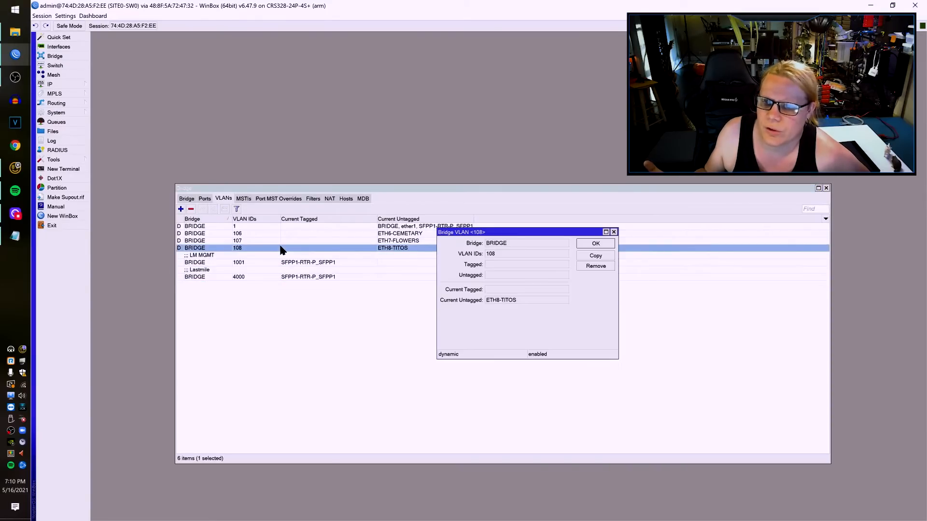
click(584, 257)
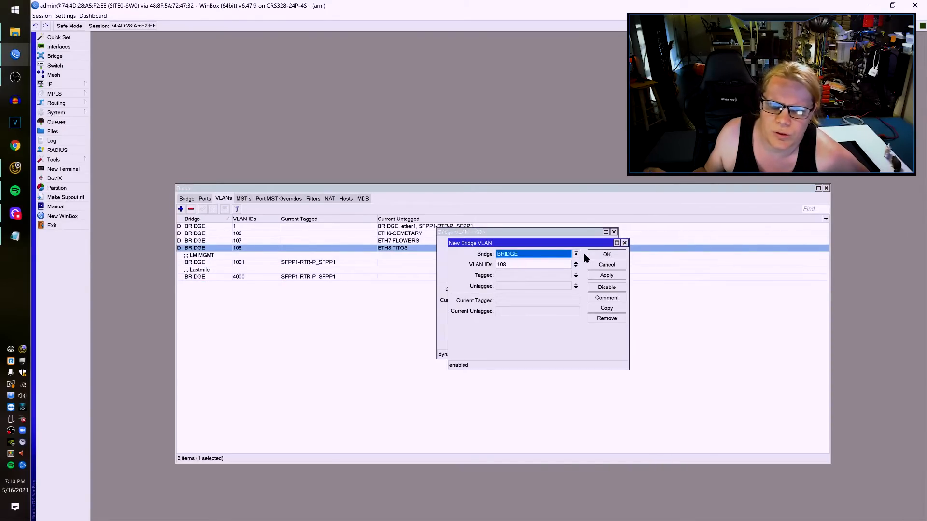
click(575, 276)
click(558, 276)
click(546, 341)
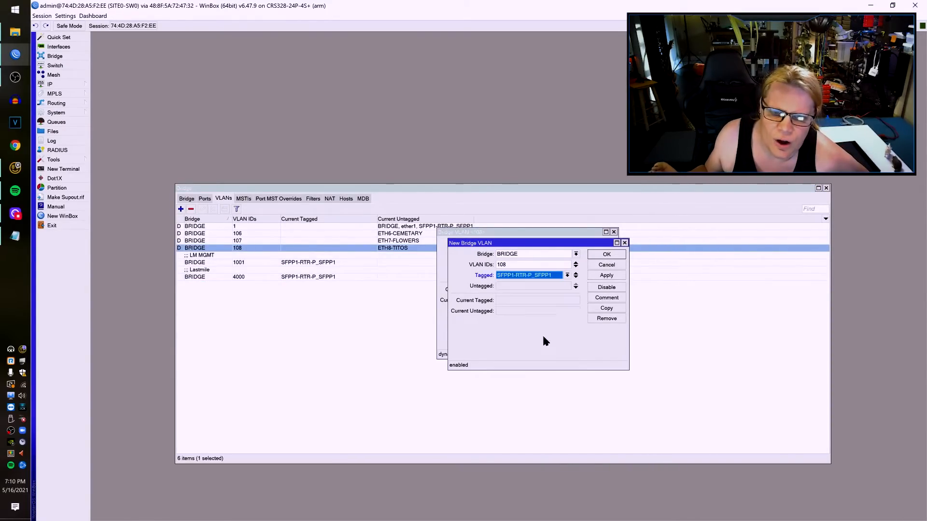
click(543, 287)
click(544, 287)
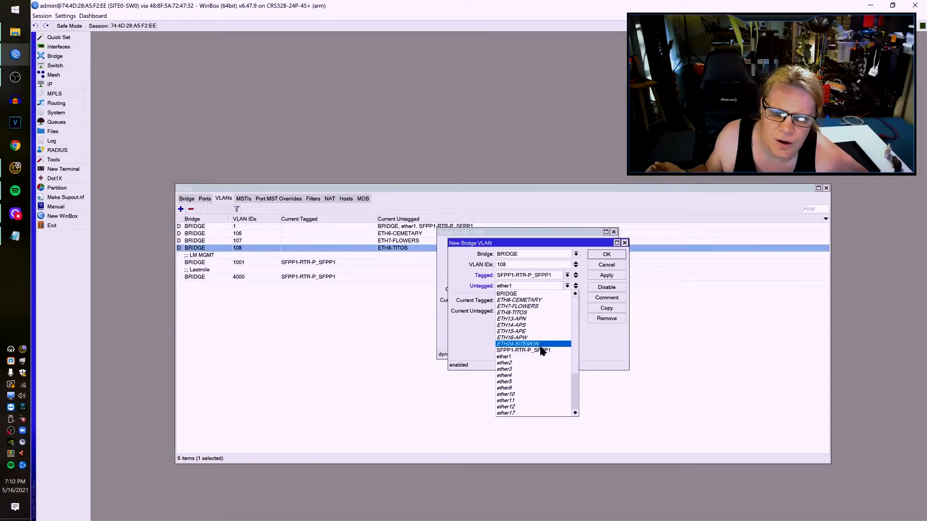
click(537, 314)
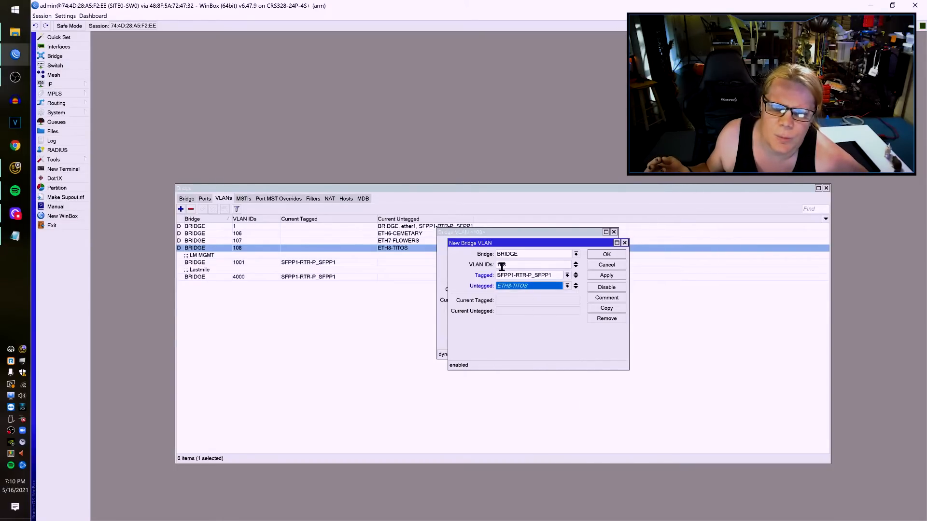
click(601, 254)
Step: Create a static VLAN 107 entry from a copy of the dynamic one, with SFPP1-RTR-P_SFPP1 tagged and ETH7-FLOWERS untagged
double_click(266, 242)
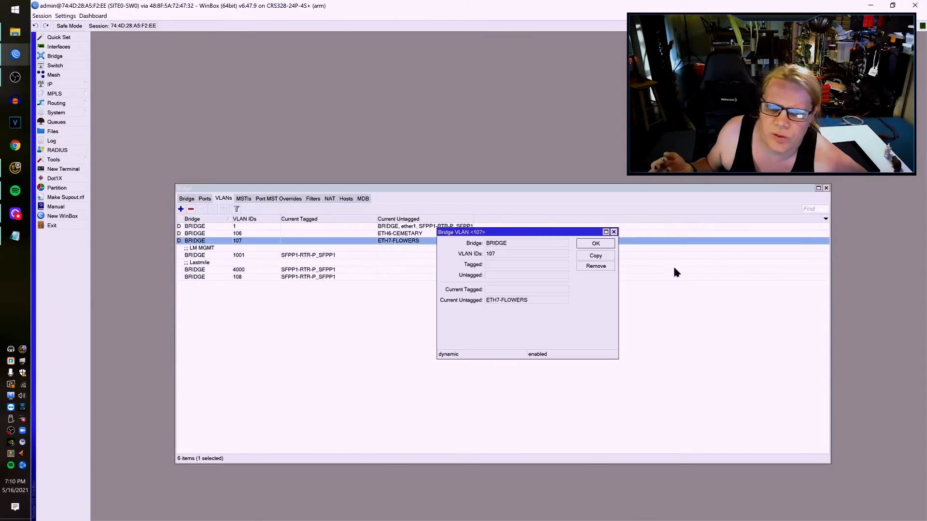
click(596, 255)
click(576, 277)
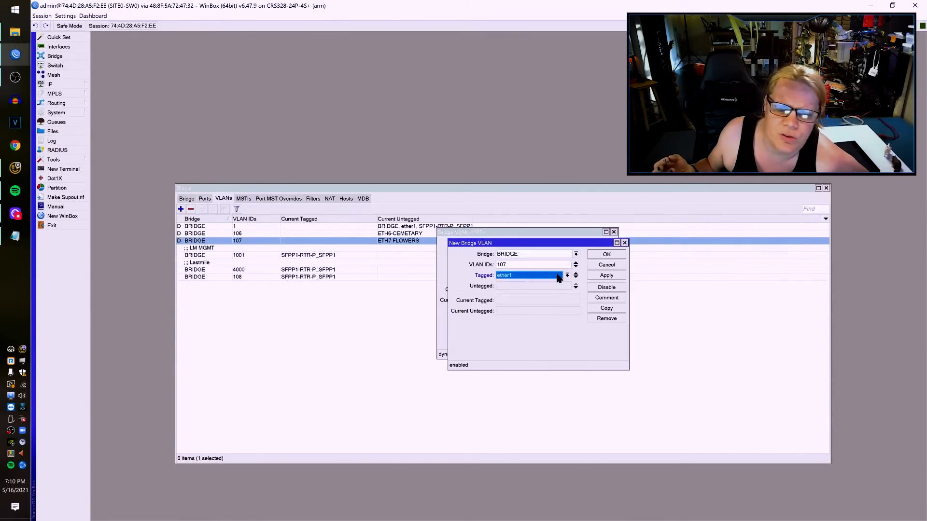
click(567, 275)
click(547, 339)
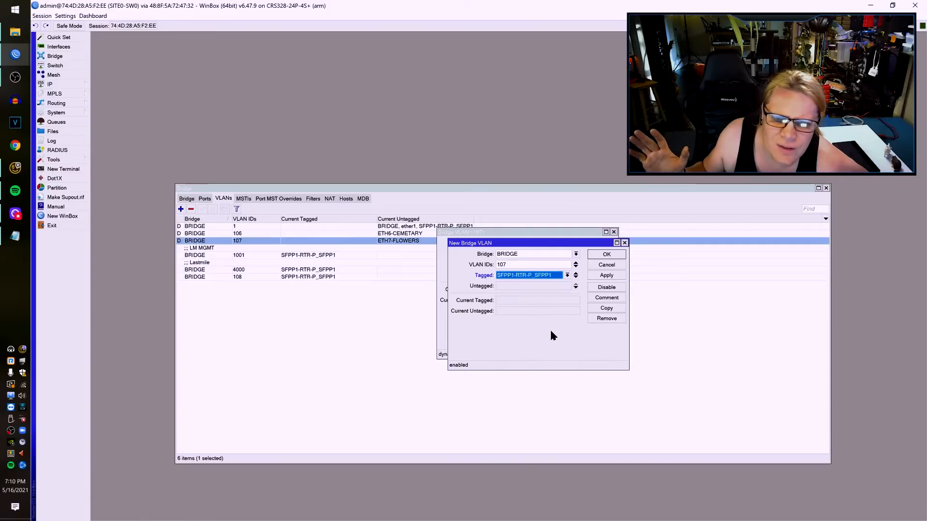
click(548, 286)
click(547, 285)
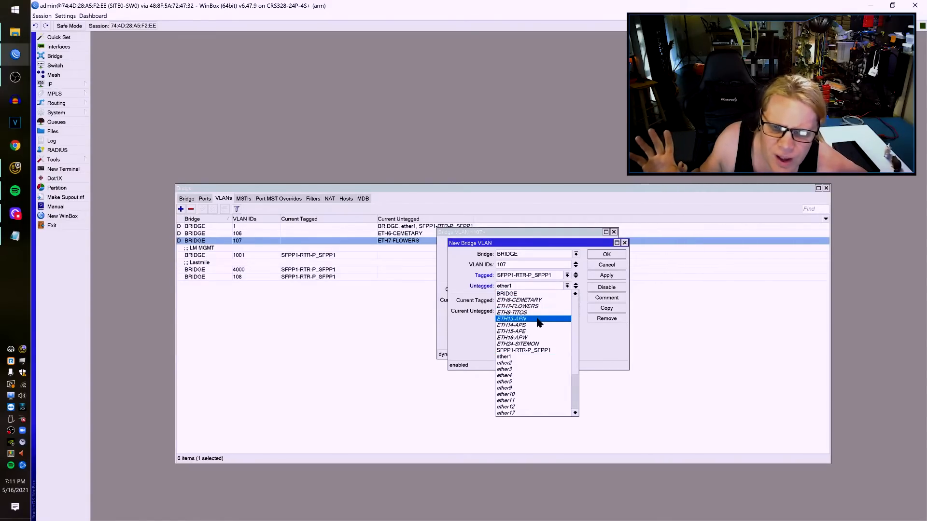
click(531, 308)
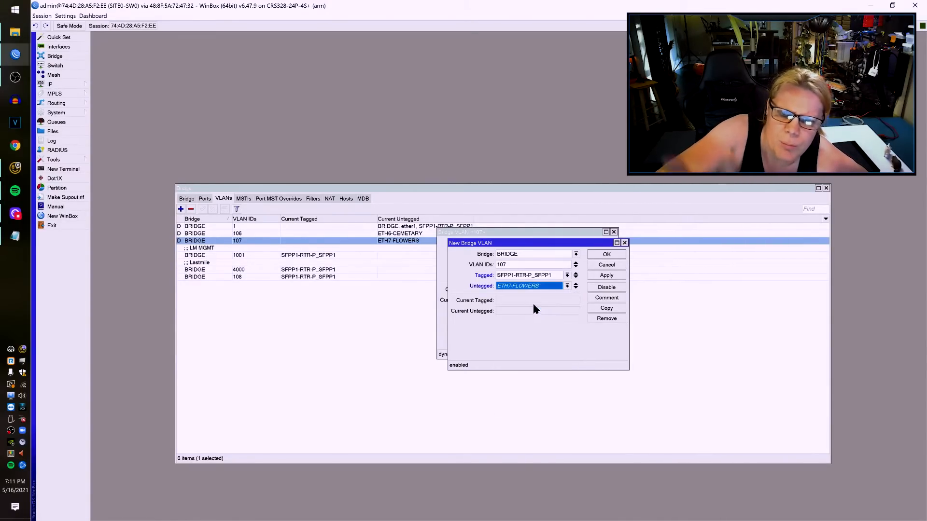
click(605, 254)
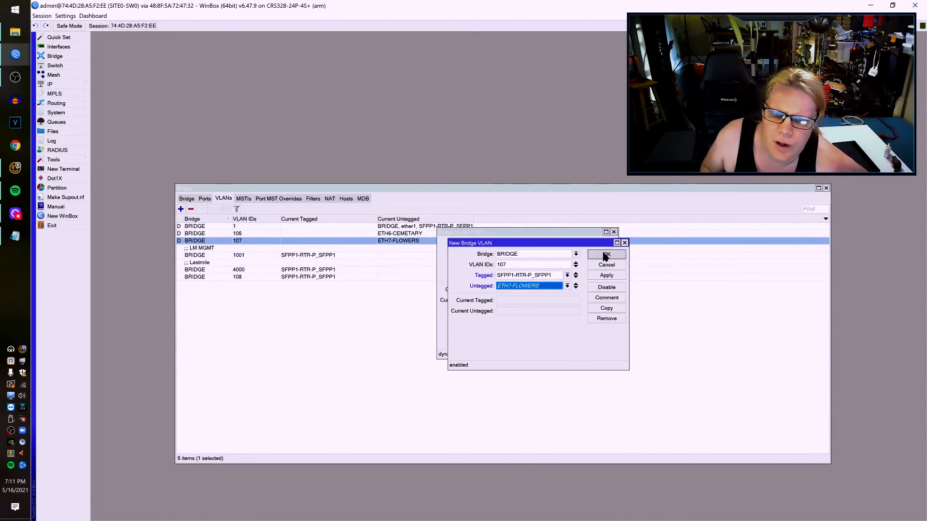
Step: Create a static VLAN 106 entry from a copy of the dynamic one, with SFPP1-RTR-P_SFPP1 tagged and ETH6-CEMETARY untagged
double_click(238, 233)
click(593, 256)
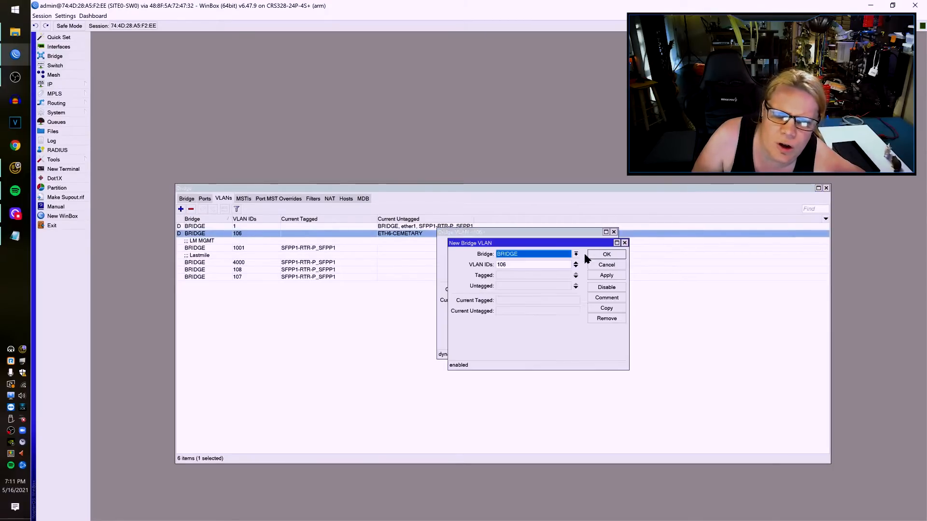
click(549, 279)
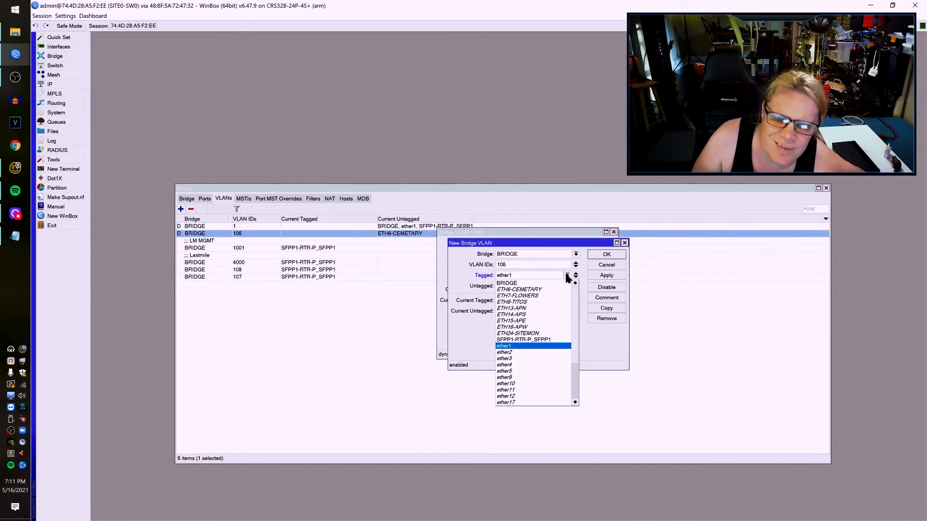
click(552, 337)
click(554, 286)
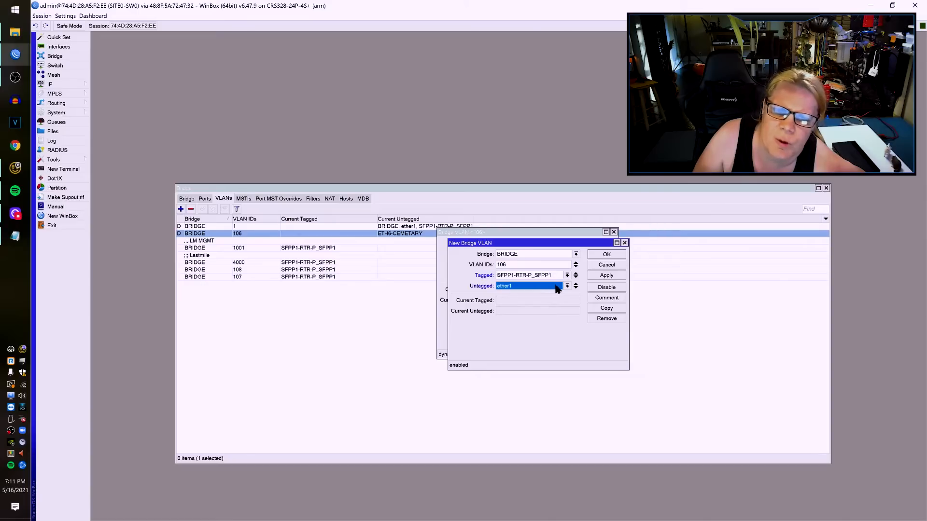
click(558, 287)
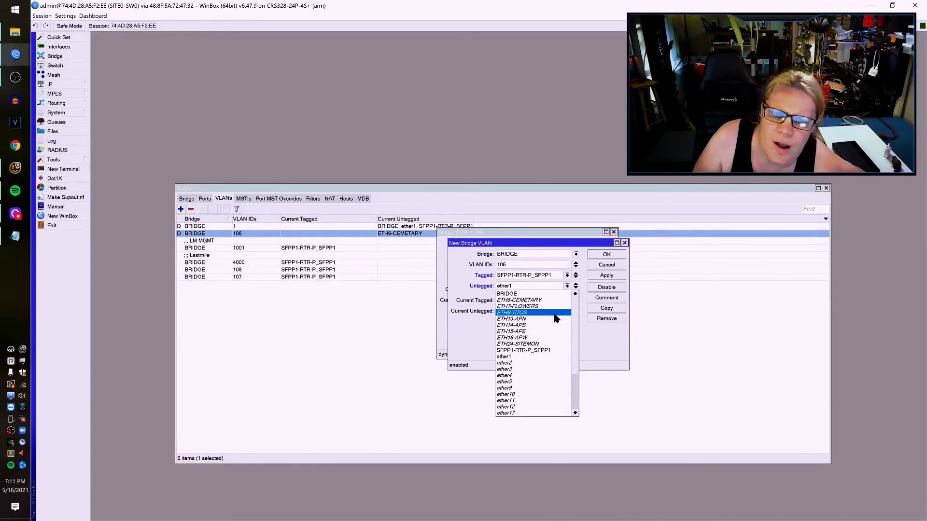
click(551, 300)
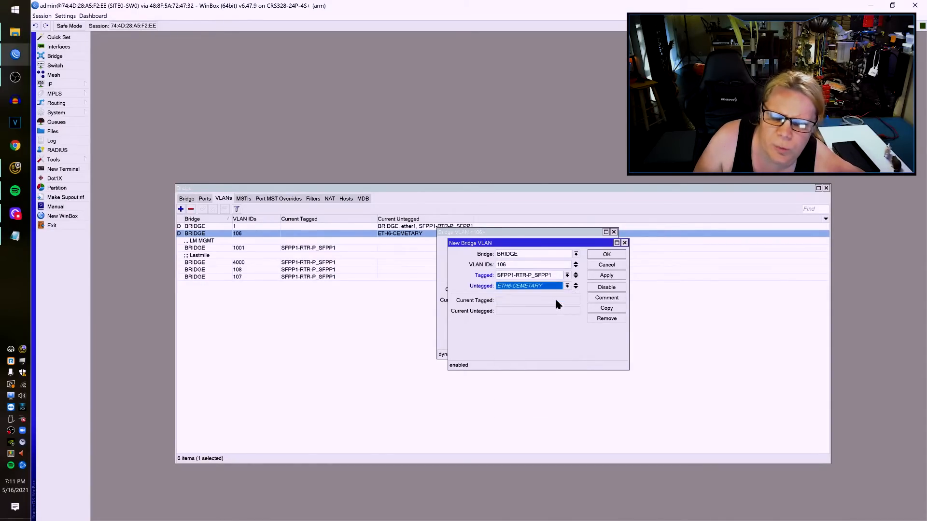
click(602, 256)
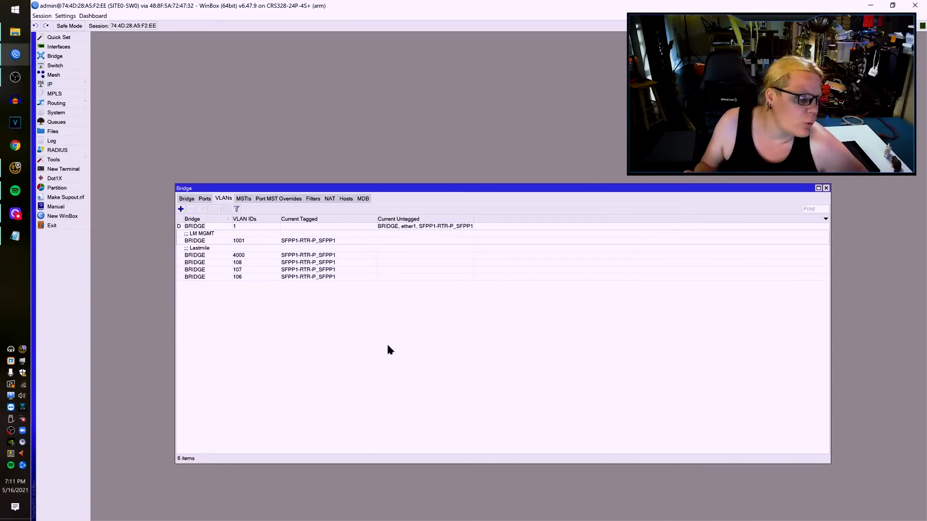
key(alt+Tab)
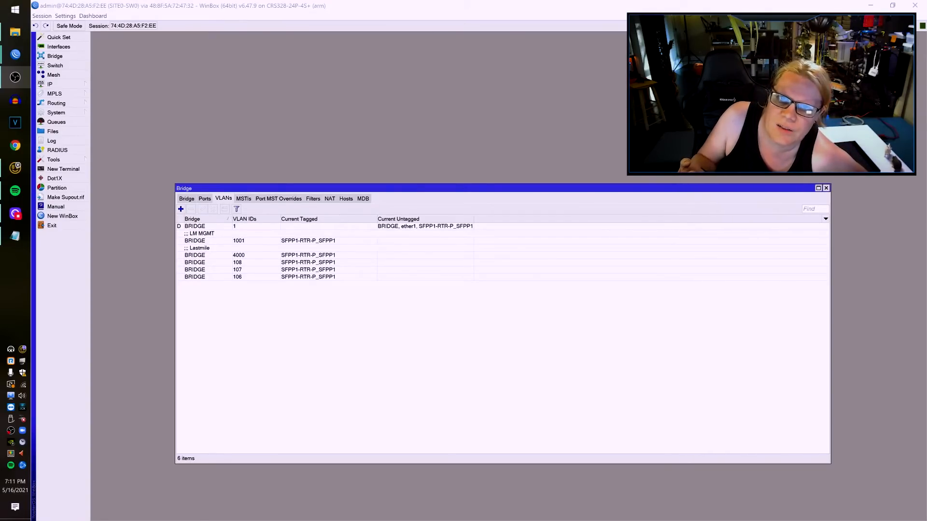
click(268, 314)
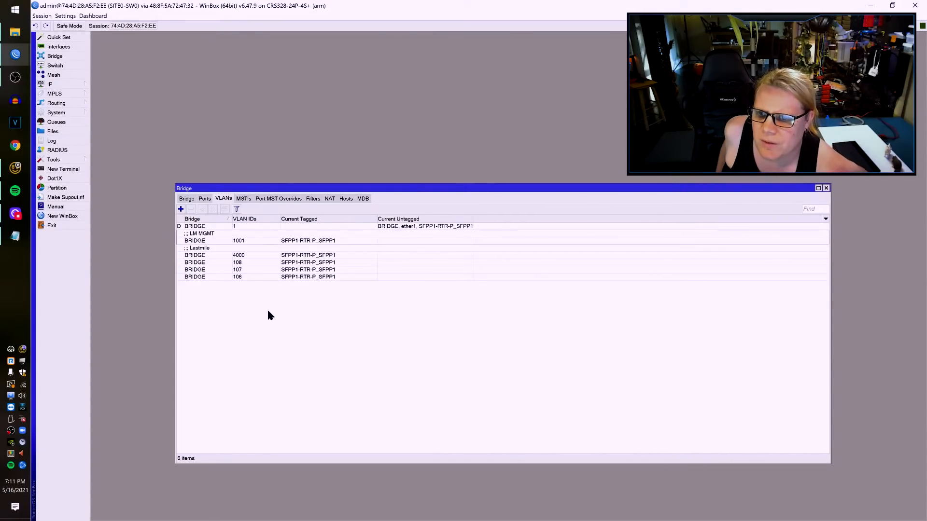
Step: Create a VLAN interface with VLAN ID 2000 on ether4
click(204, 198)
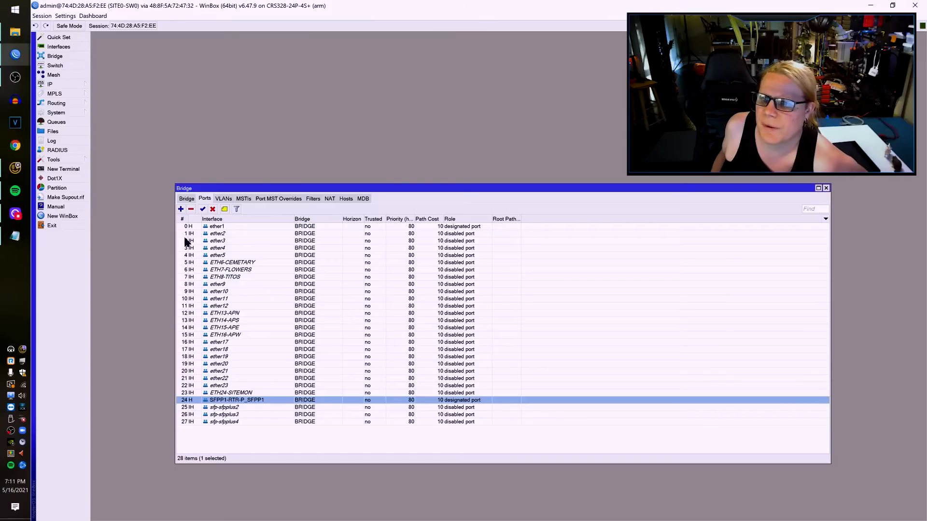
click(65, 47)
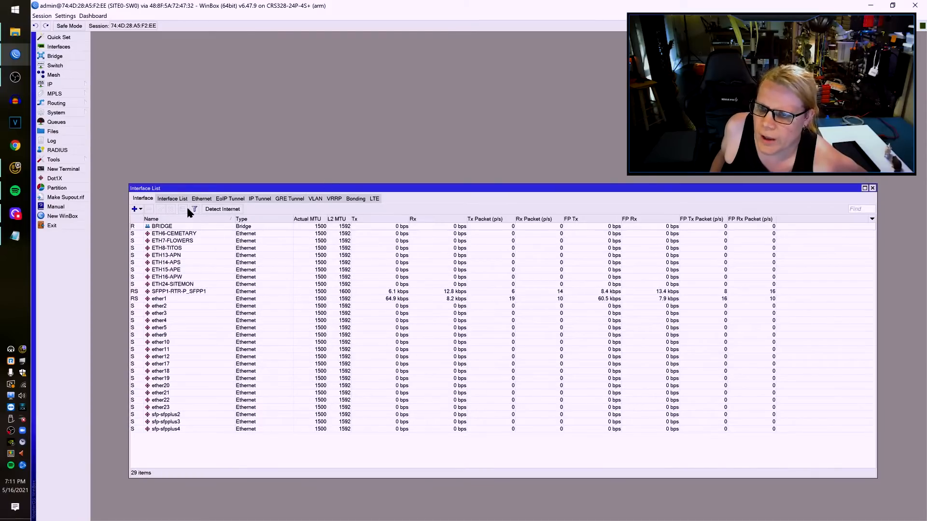
click(137, 209)
click(160, 252)
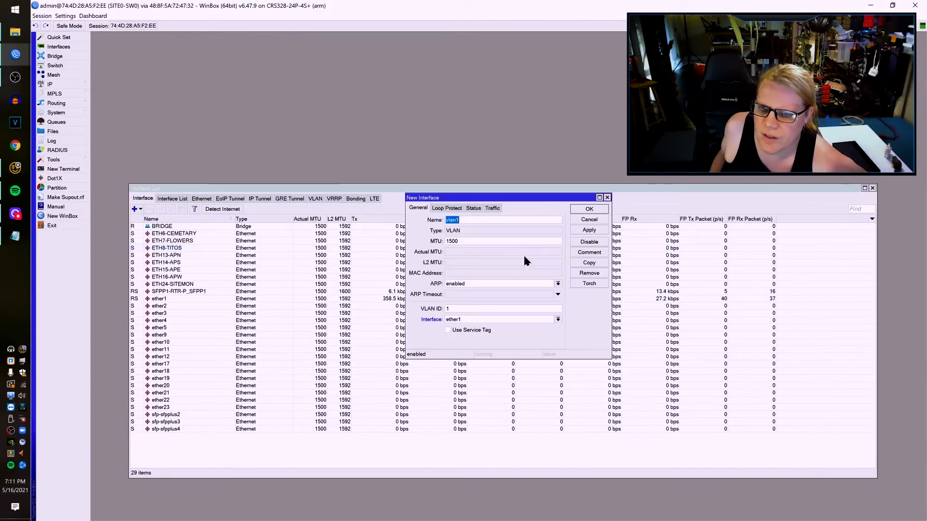
double_click(523, 308)
text(2)
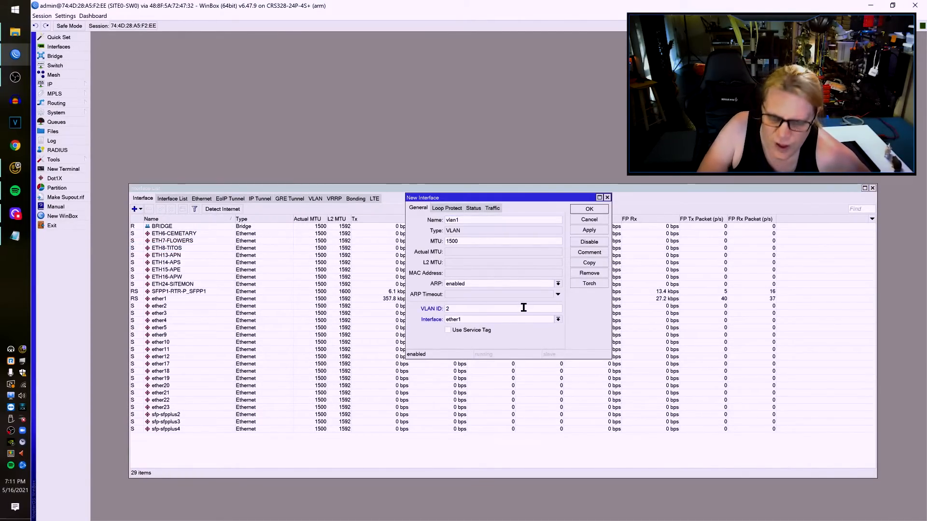
text(0000)
click(557, 320)
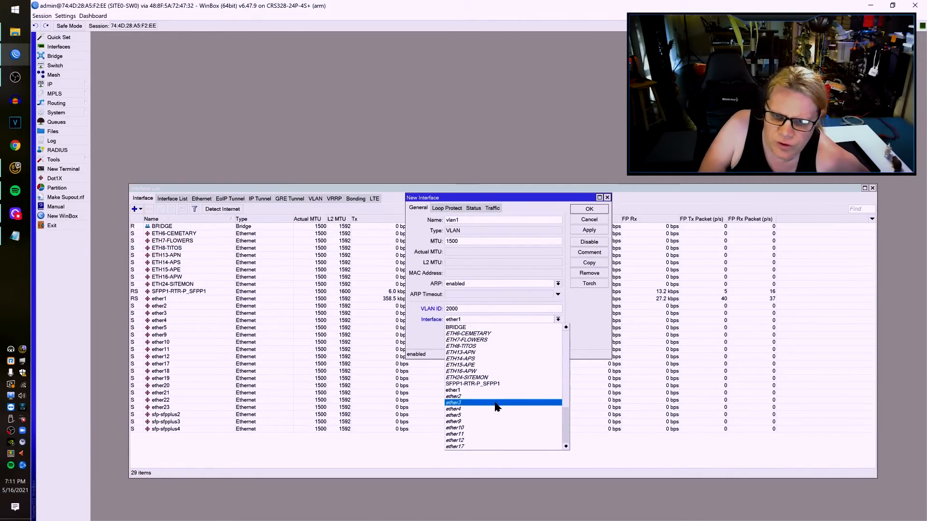
click(494, 410)
click(589, 209)
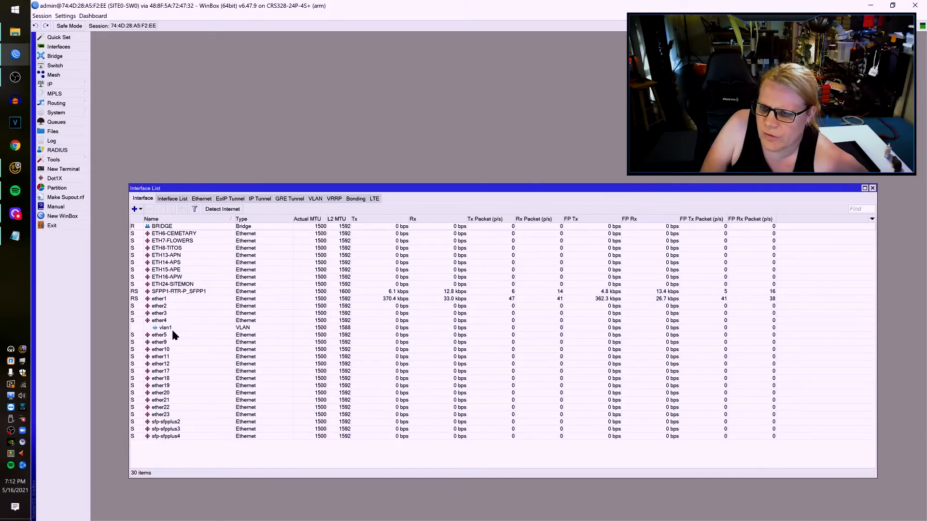
Step: Check ether4 in the bridge's port list and remove the VLAN interface vlan1 from ether4
click(72, 57)
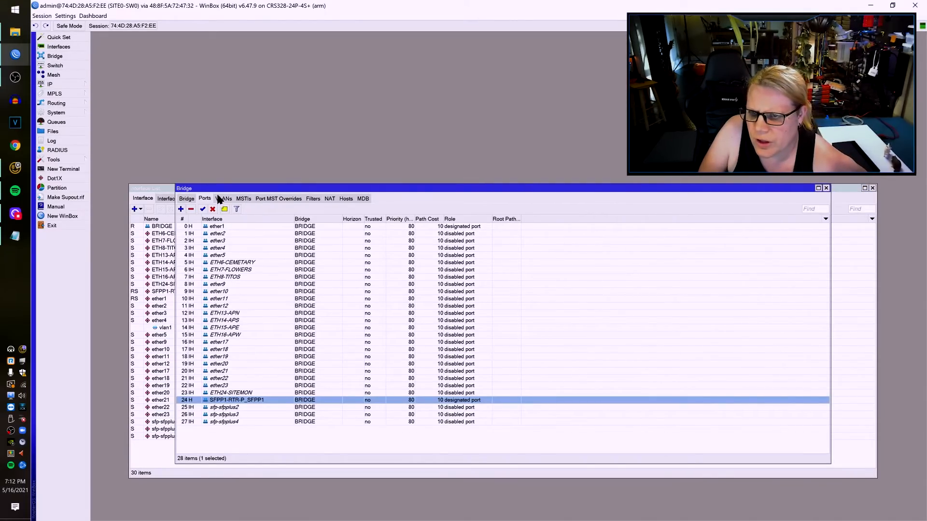
drag(226, 191, 281, 182)
click(309, 240)
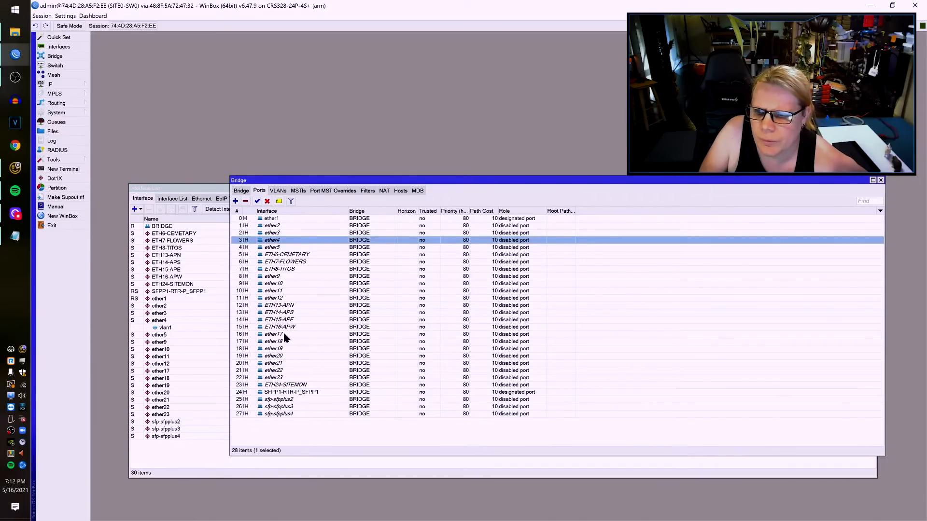
click(175, 328)
click(149, 209)
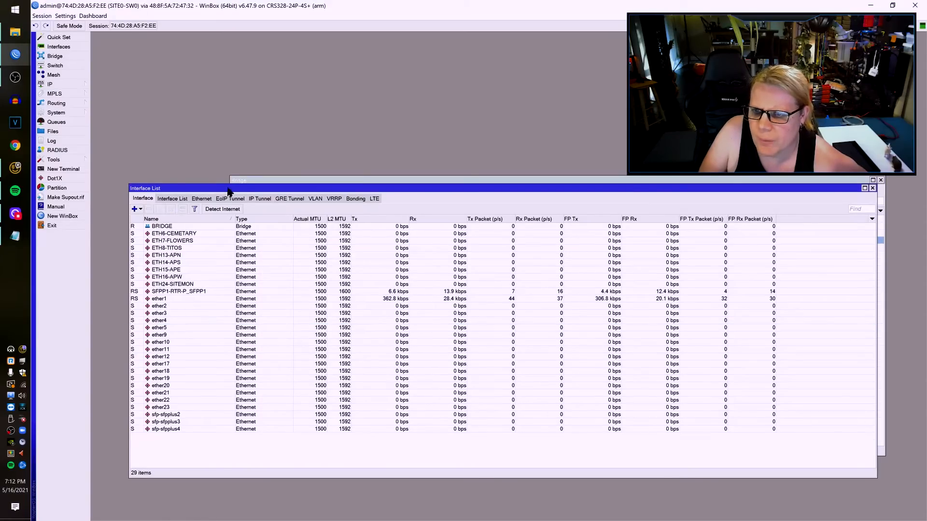
Step: Review the bridge's port and VLAN lists, and inspect the tagged and untagged ports of the VLAN 1001 entry
click(247, 180)
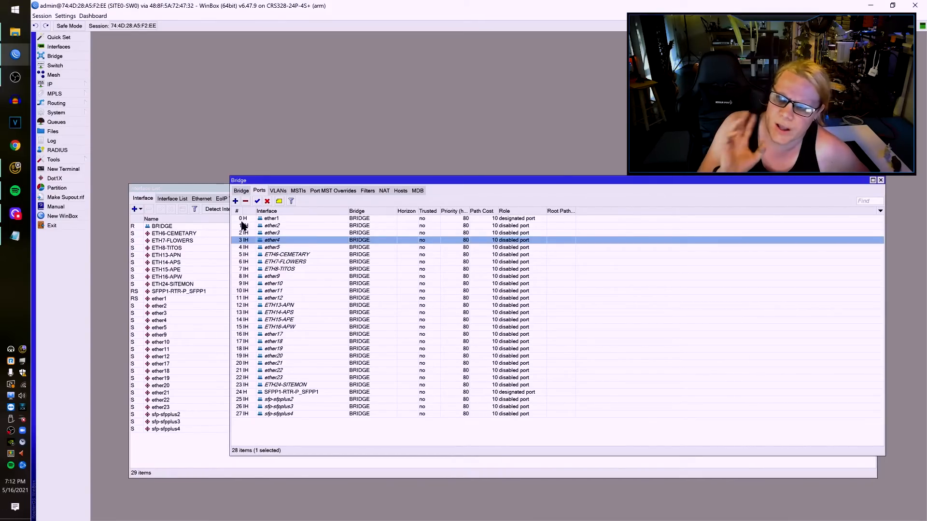
click(85, 105)
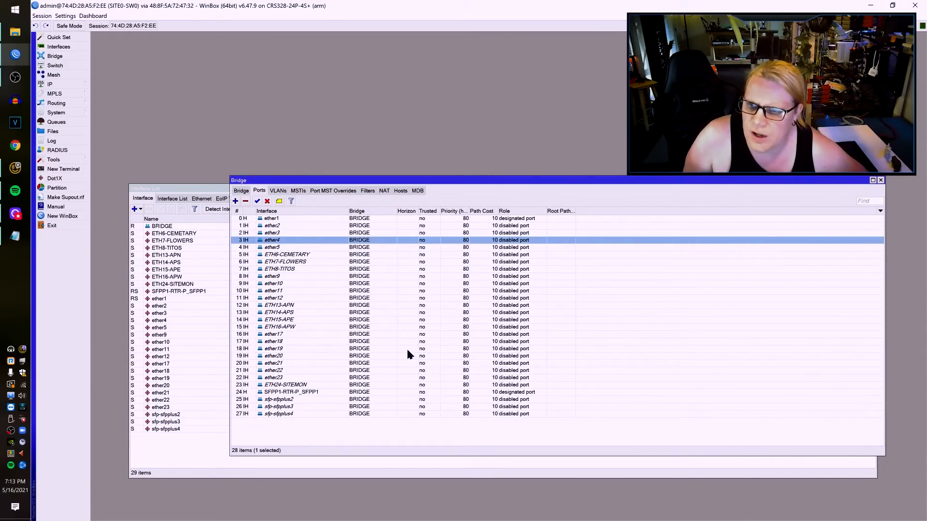
click(245, 192)
click(277, 192)
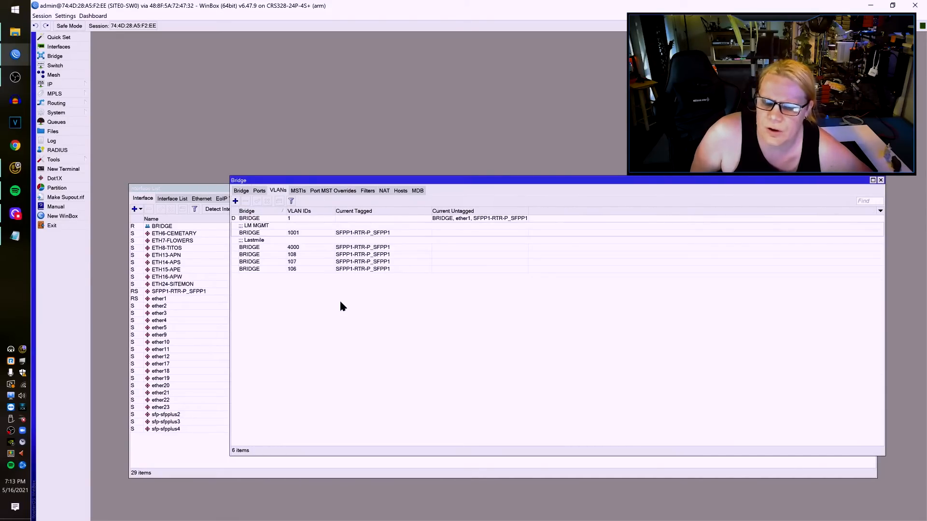
click(259, 191)
click(349, 242)
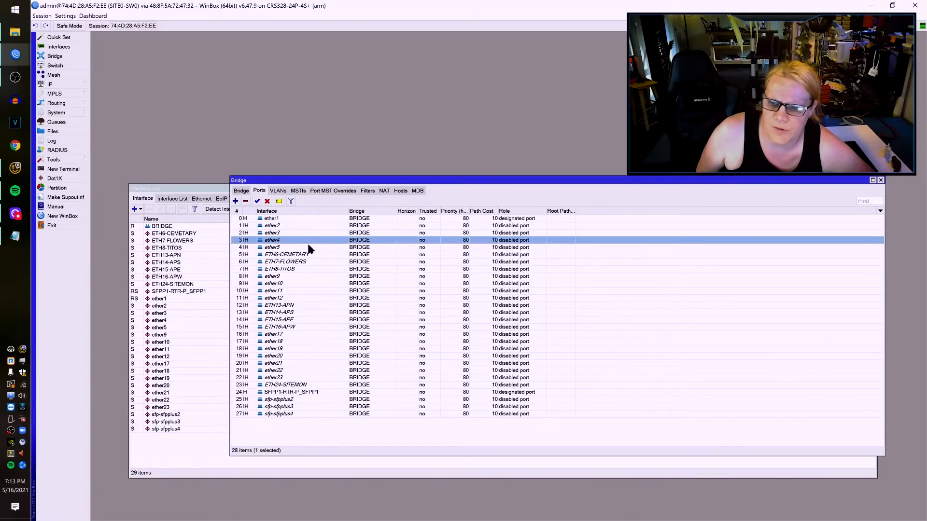
click(243, 191)
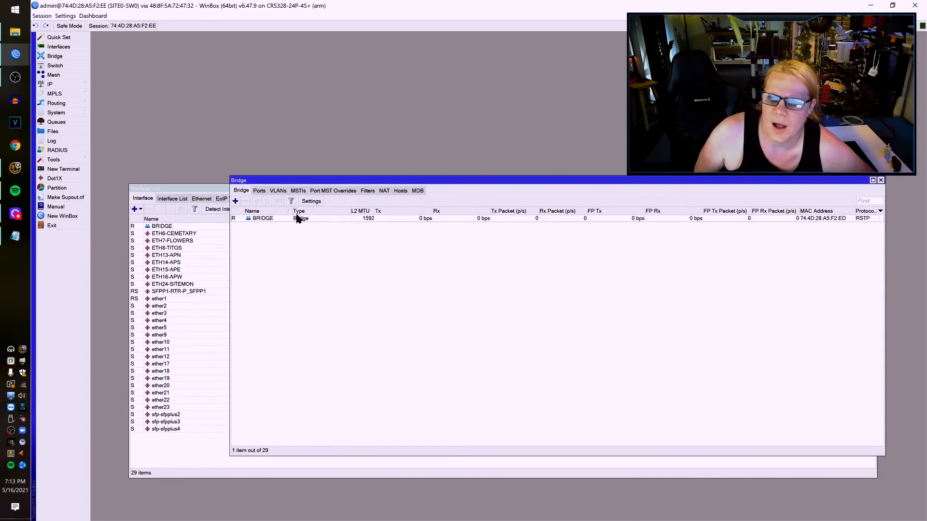
click(278, 191)
double_click(378, 232)
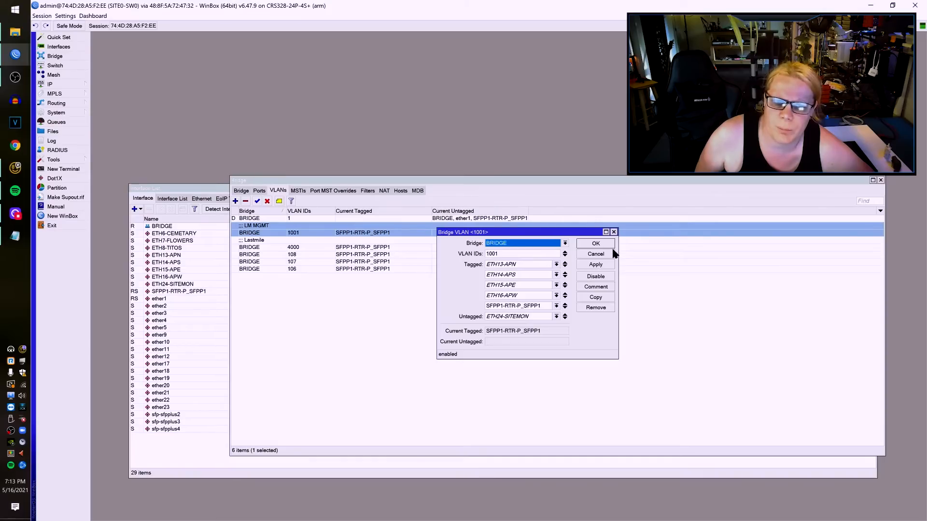
click(614, 232)
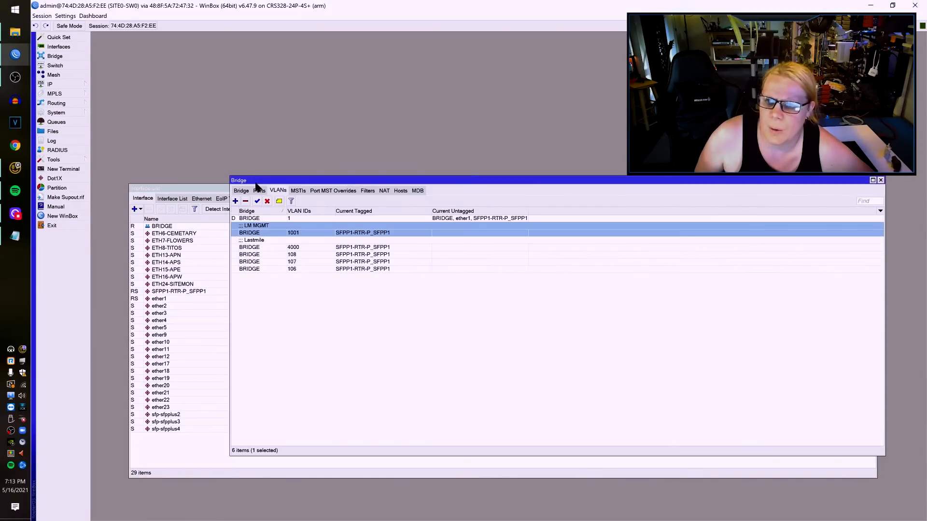
Step: Close the Interface List and Bridge windows in the switch session
click(185, 191)
click(873, 189)
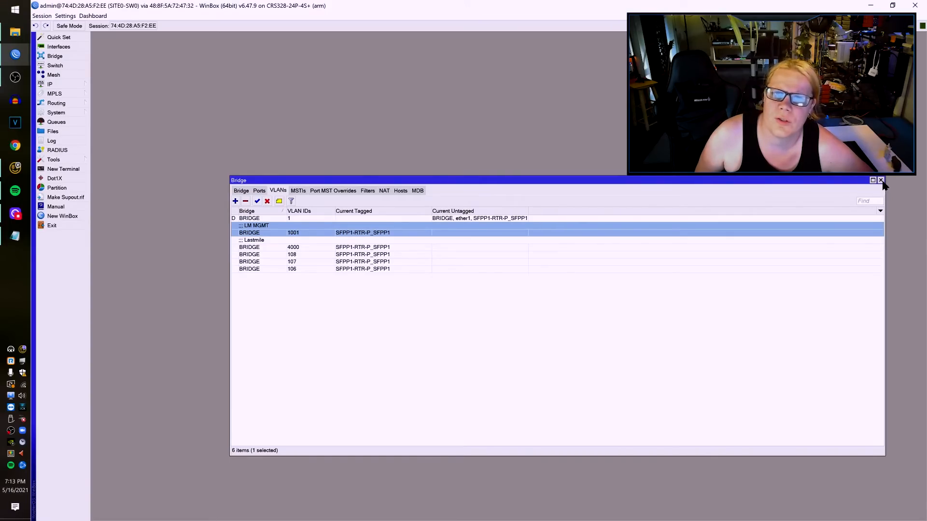
click(880, 180)
Step: Shrink the switch session's window to uncover the SITE-0 router session, and widen the router session's window
double_click(227, 7)
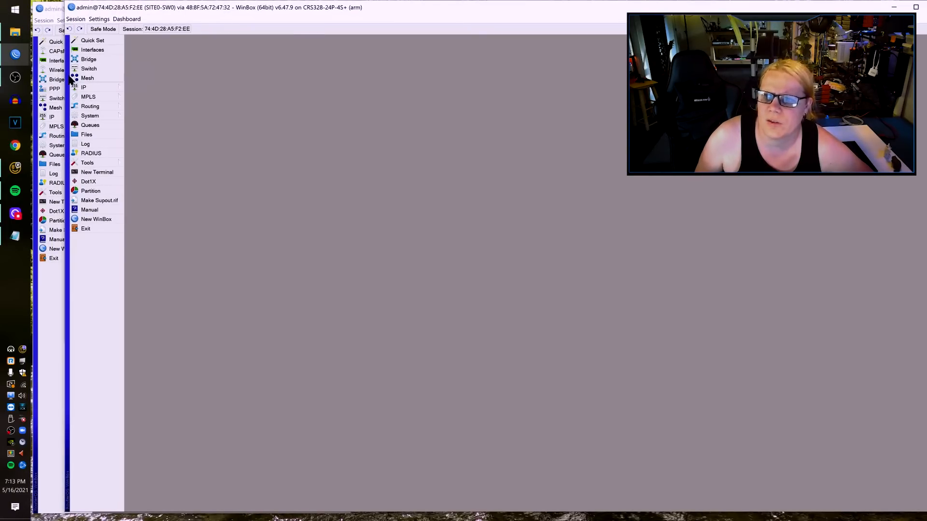
drag(67, 80, 457, 193)
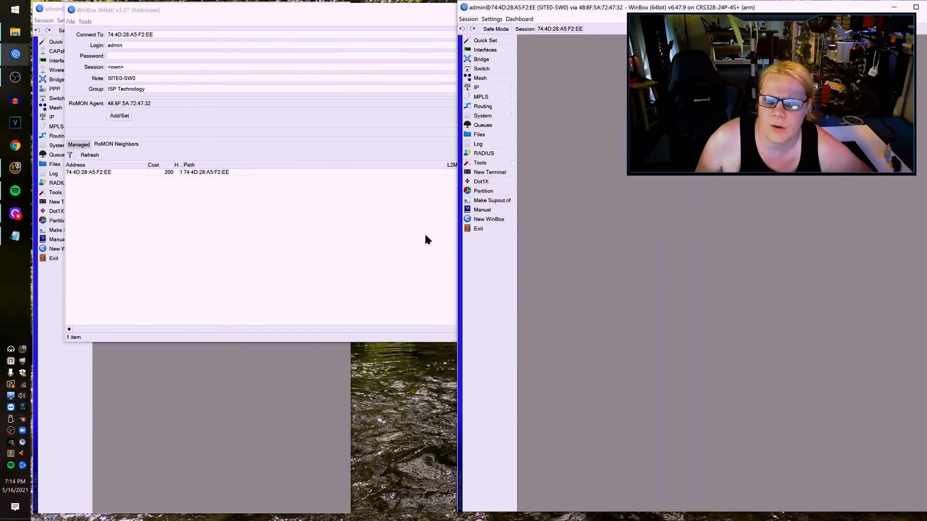
click(334, 416)
drag(350, 404, 721, 386)
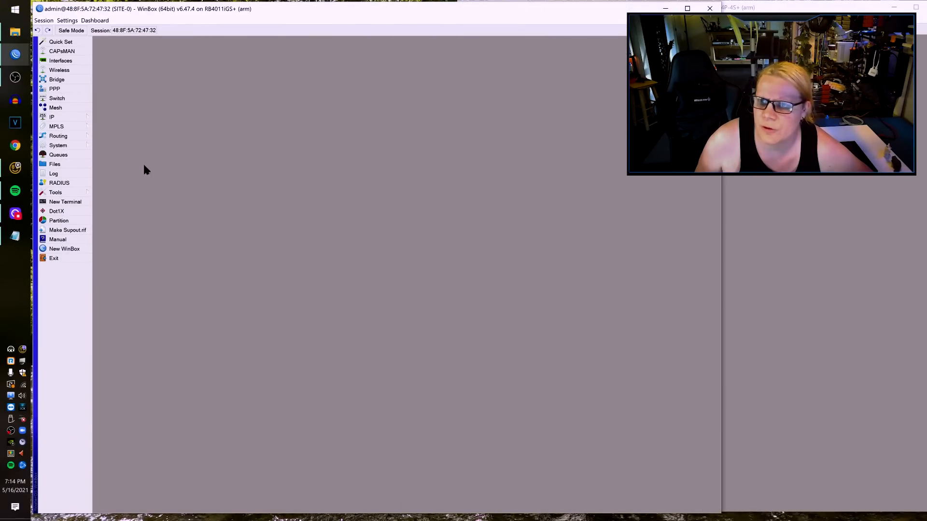
Step: Open the SITE-0 router's interface list and enlarge it to fill the session window
click(76, 58)
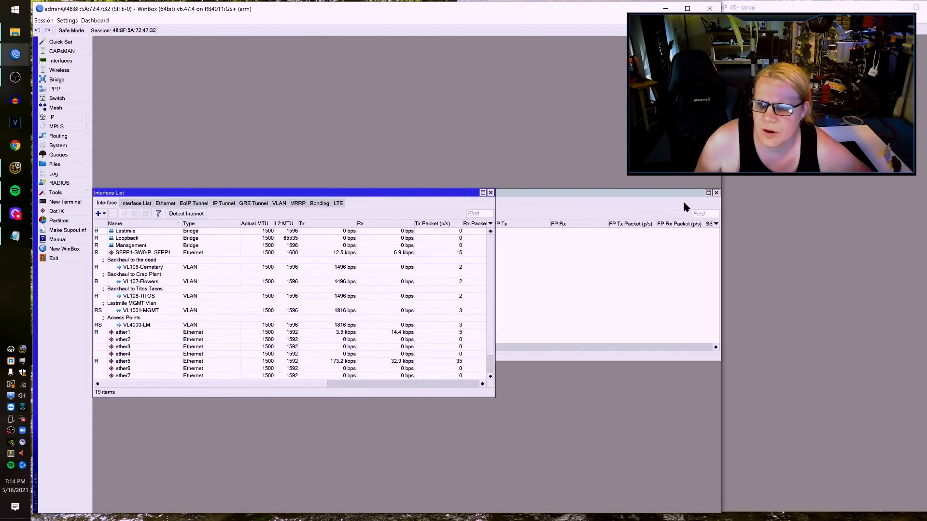
drag(280, 193, 372, 142)
click(577, 151)
Step: Review the router's VLAN interfaces under SFPP1-SW0-P_SFPP1: VL106-Cemetary, VL107-Flowers, VL108-TITOS, VL1001-MGMT and VL4000-LM
click(153, 160)
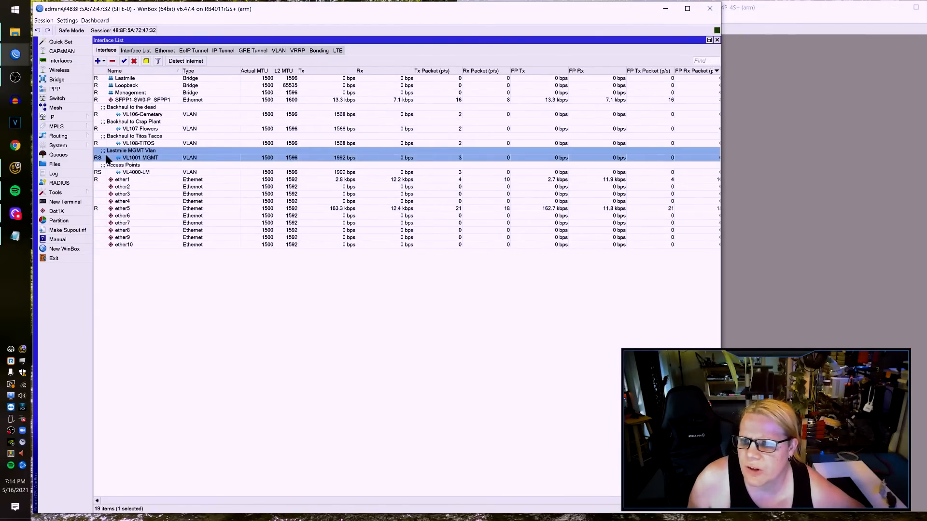
click(141, 173)
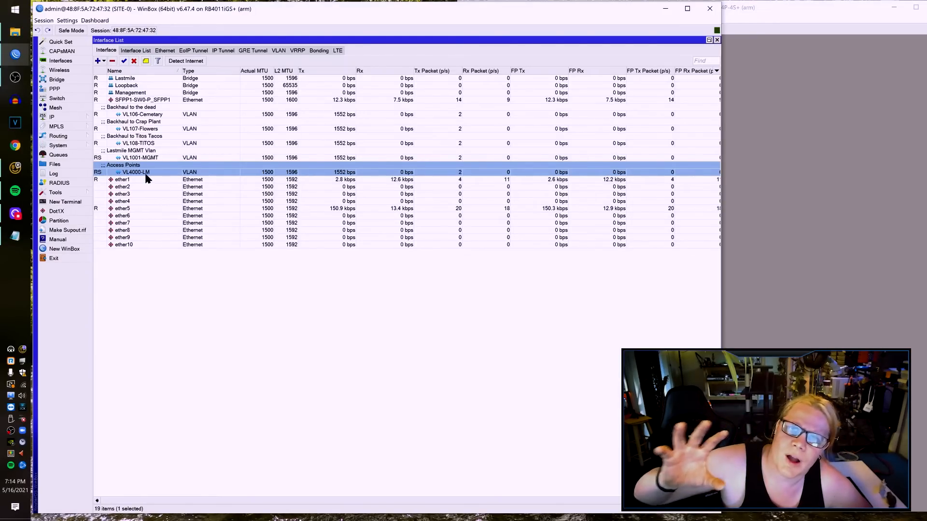
click(138, 129)
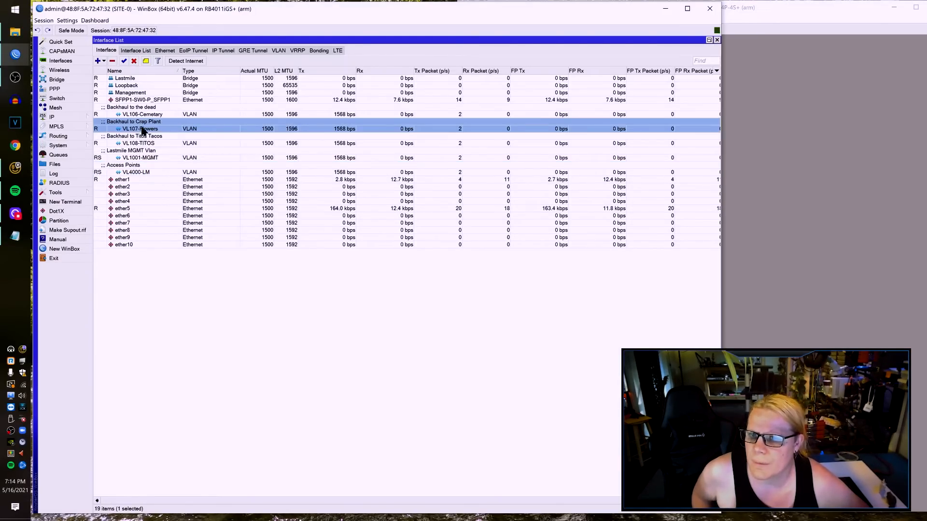
click(134, 116)
click(145, 129)
click(143, 141)
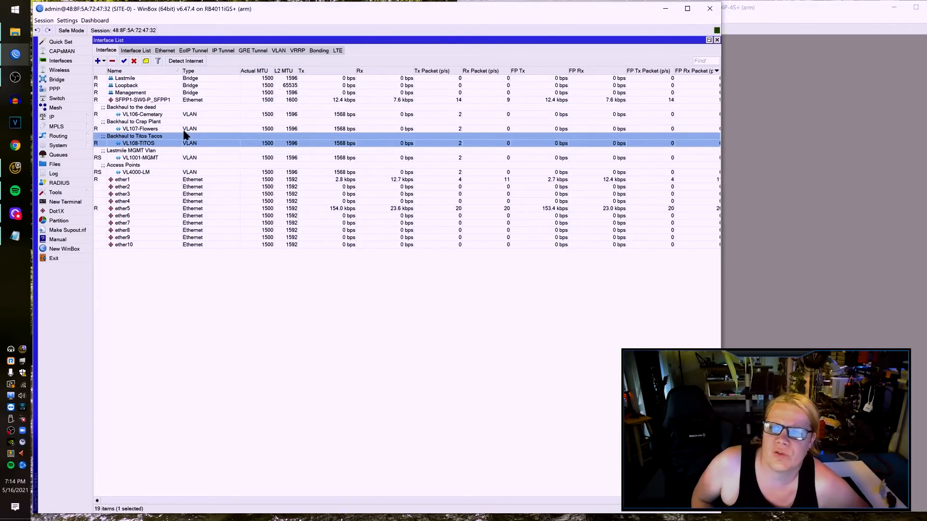
click(151, 100)
click(148, 115)
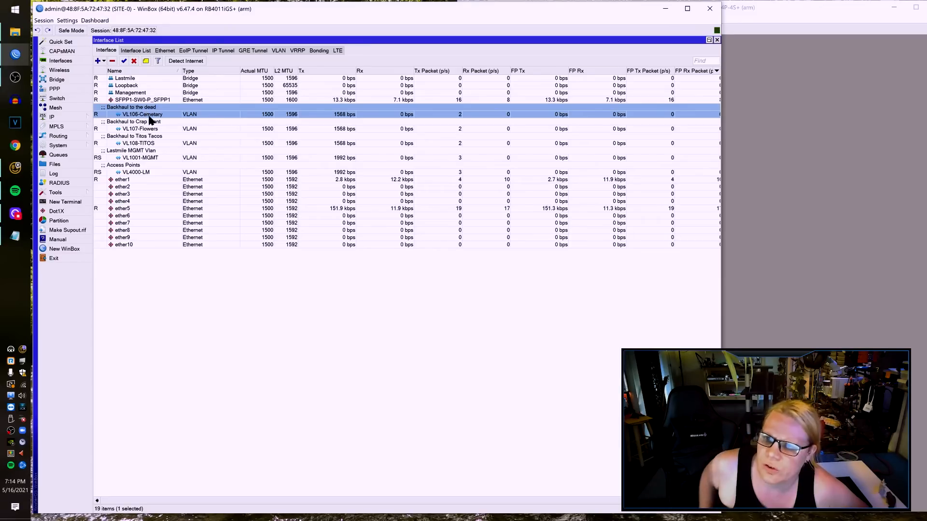
click(162, 101)
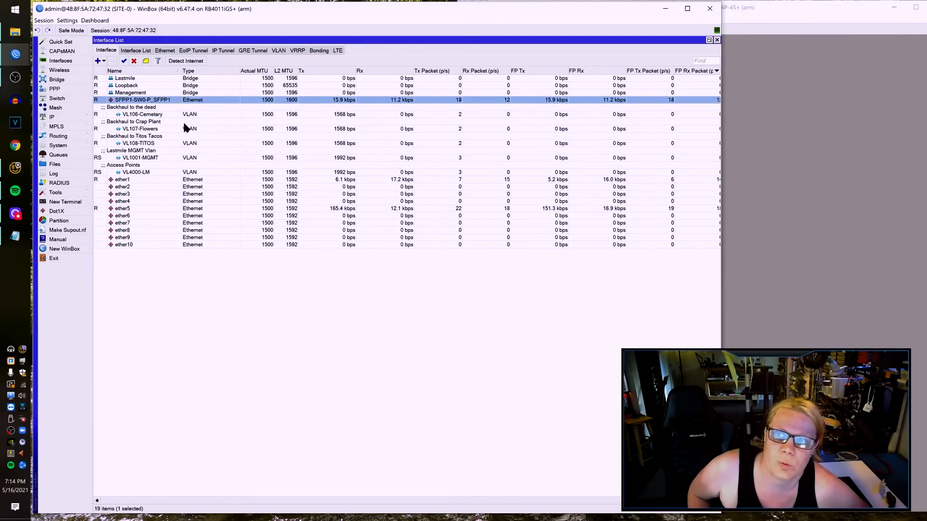
click(154, 116)
click(152, 129)
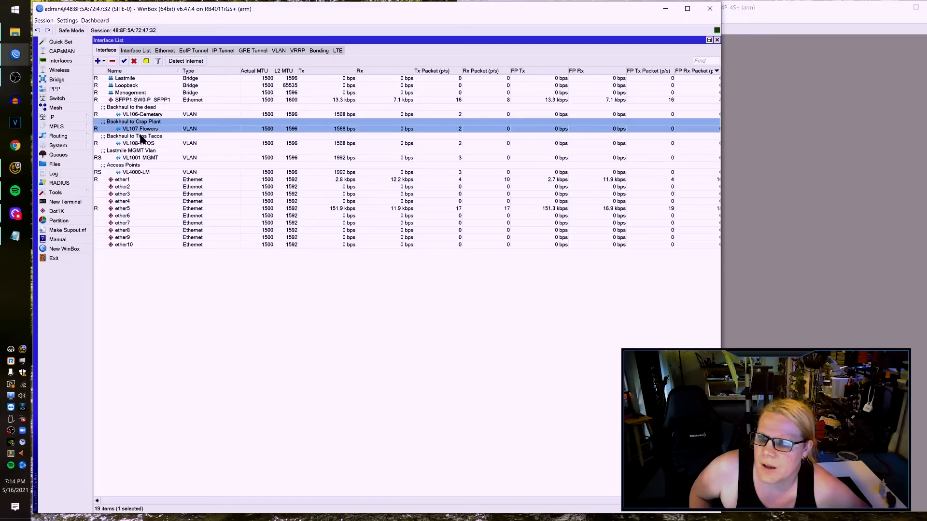
click(142, 142)
click(140, 158)
click(140, 171)
click(165, 125)
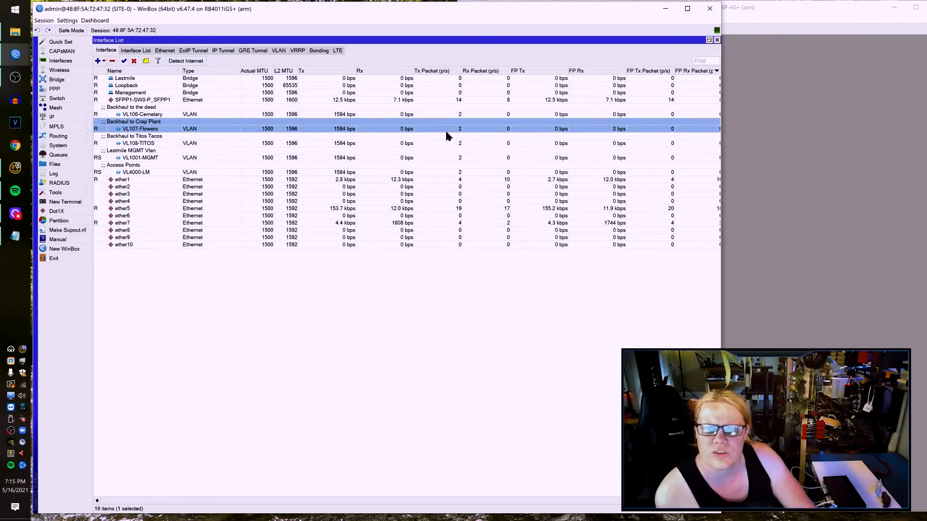
Step: Watch the traffic counters of VL106-Cemetary, VL1001-MGMT and VL4000-LM to test the switch's VLAN assignments
click(413, 114)
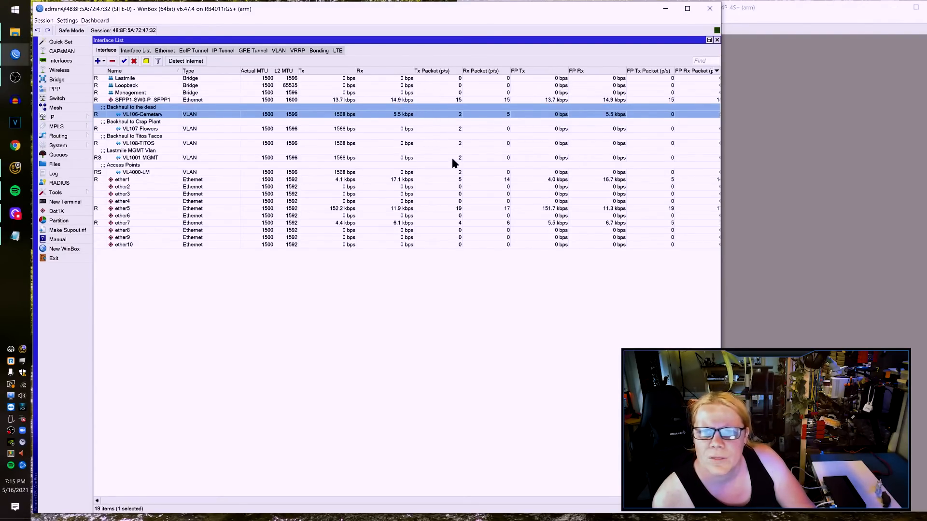
click(421, 158)
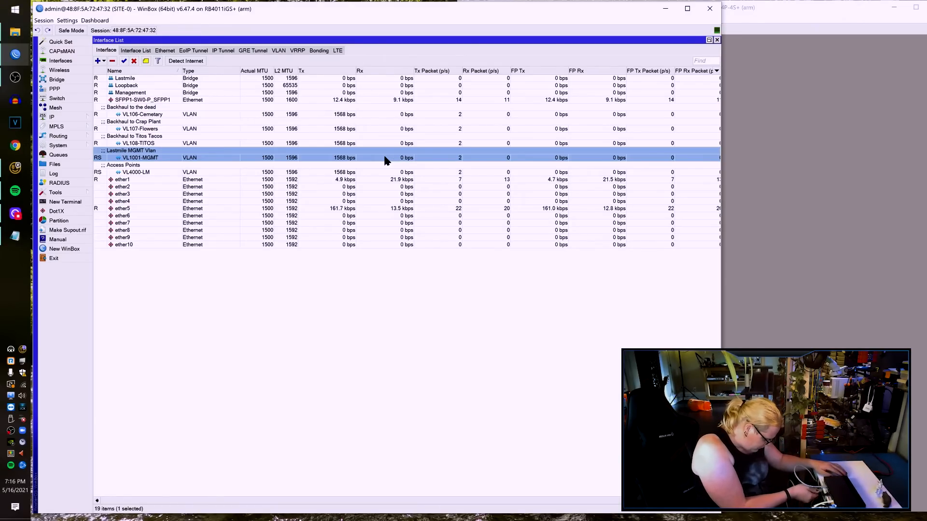
key(Down)
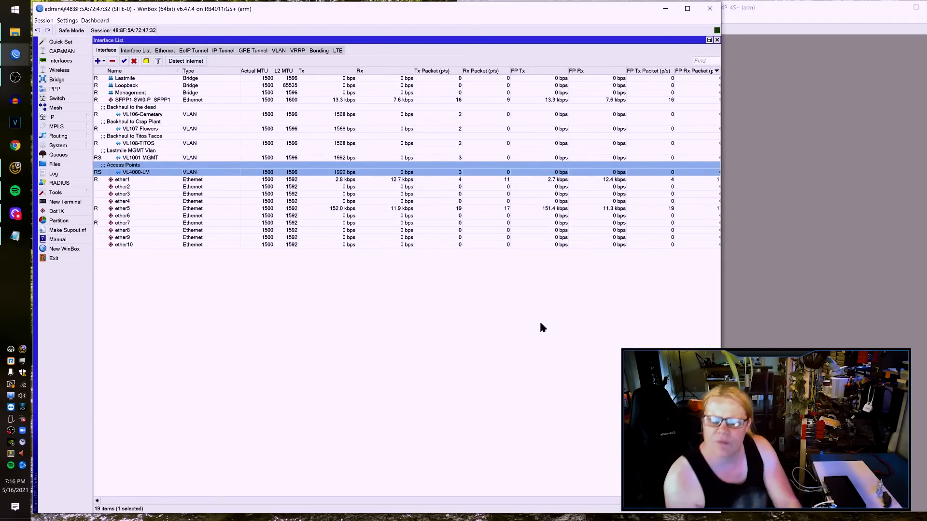